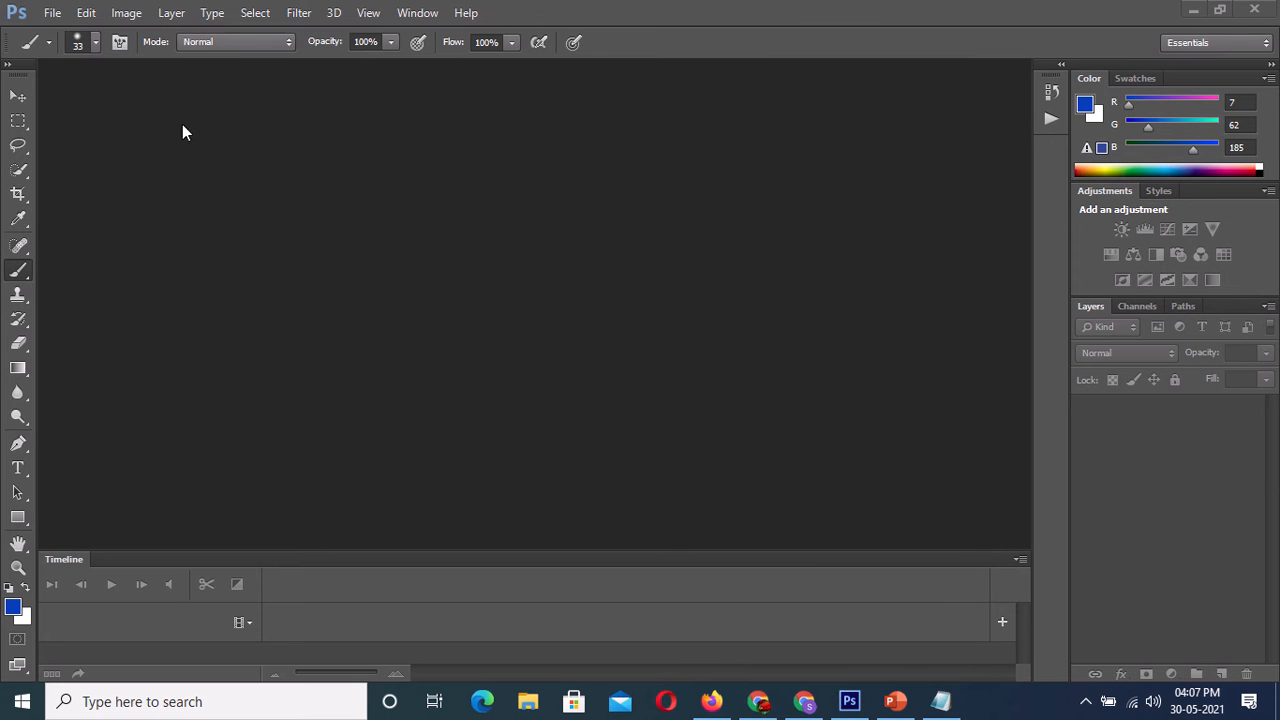
Step: Open the images 1, 2 and 3 together from the banner folder
{"action": "left_click", "coordinate": [52, 12]}
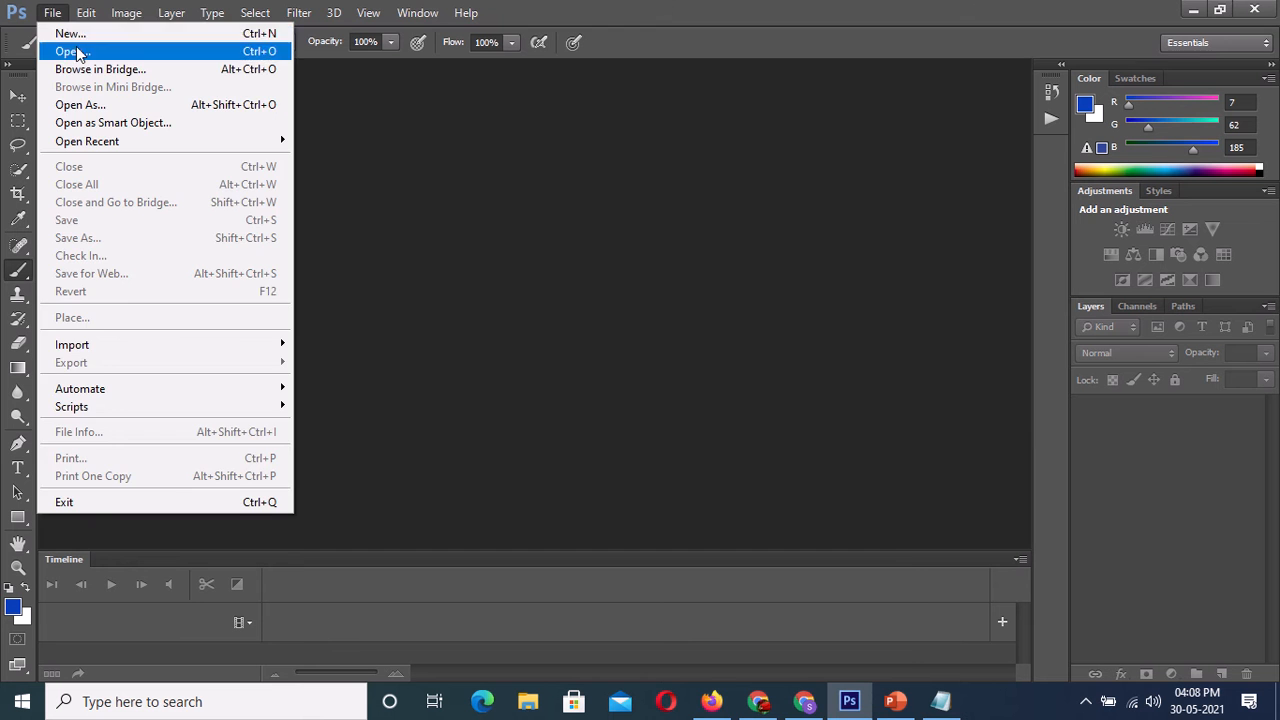
{"action": "left_click", "coordinate": [77, 48]}
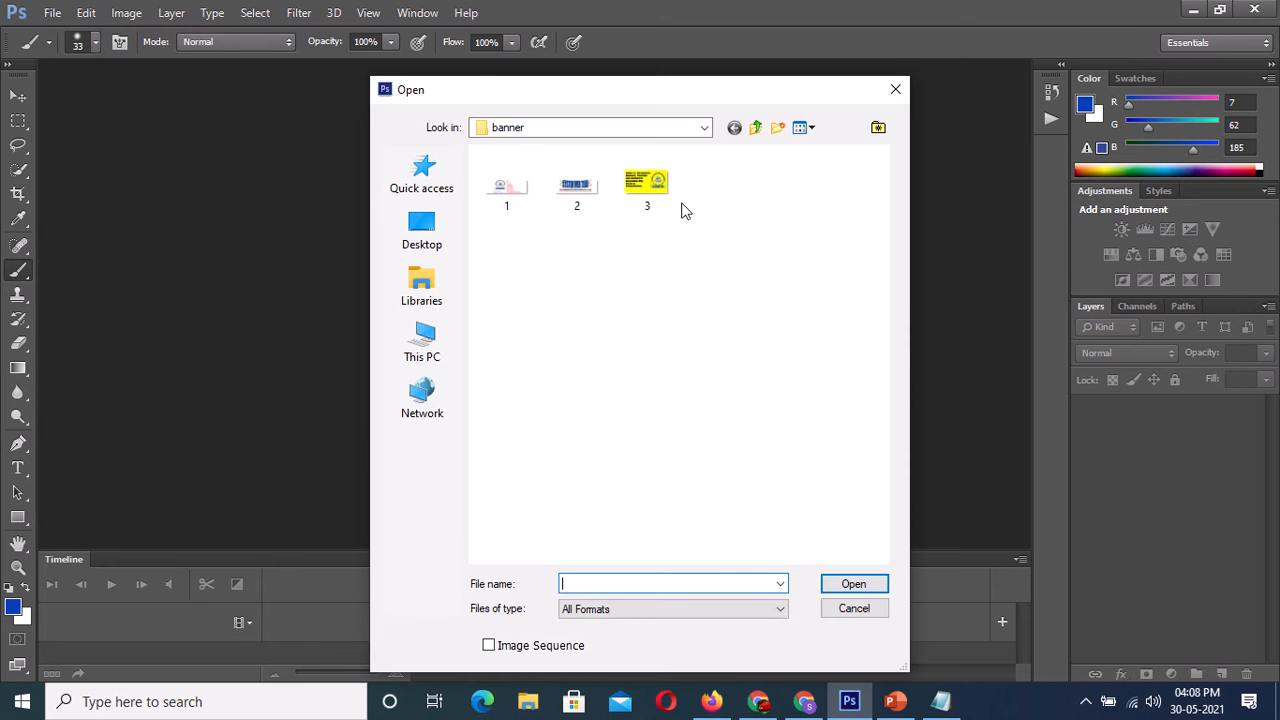
{"action": "left_click_drag", "start_coordinate": [684, 212], "coordinate": [482, 164]}
{"action": "left_click", "coordinate": [830, 586]}
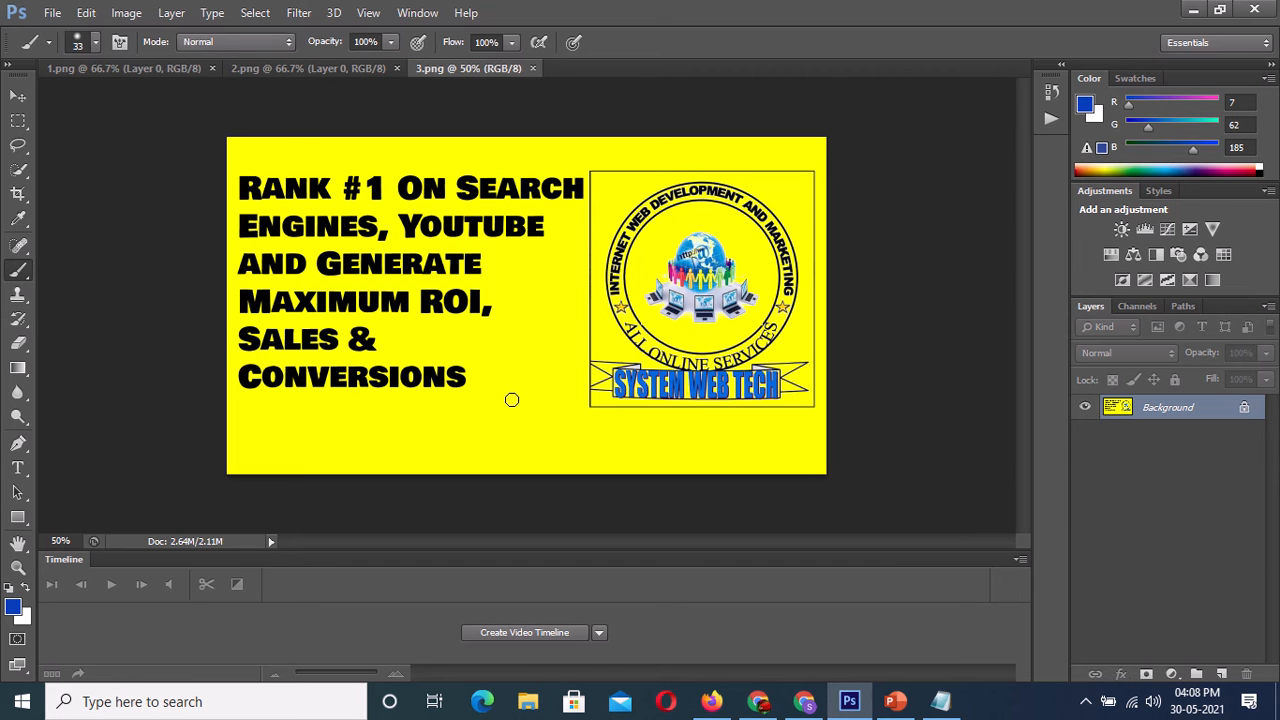
Step: Paint six blue brush strokes on 3.png: four across the headline area and two running down over the logo
{"action": "key", "text": "ctrl+shift+z"}
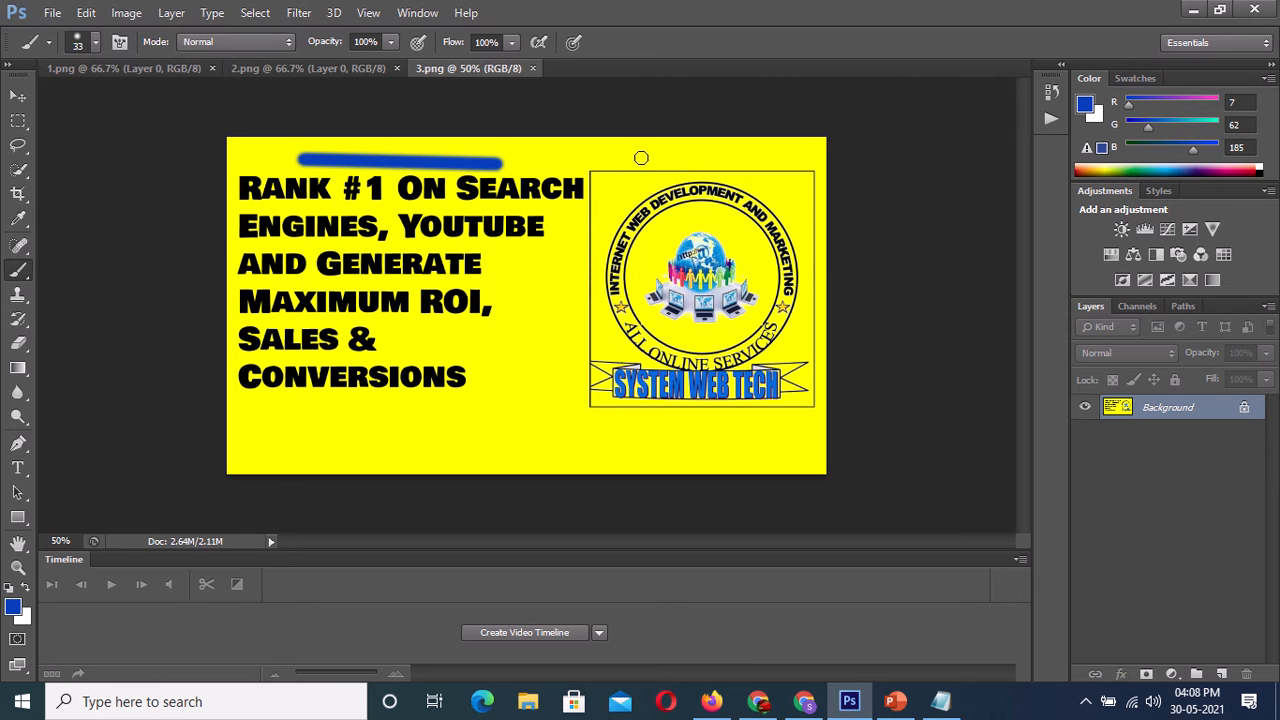
{"action": "left_click_drag", "start_coordinate": [306, 191], "coordinate": [497, 237]}
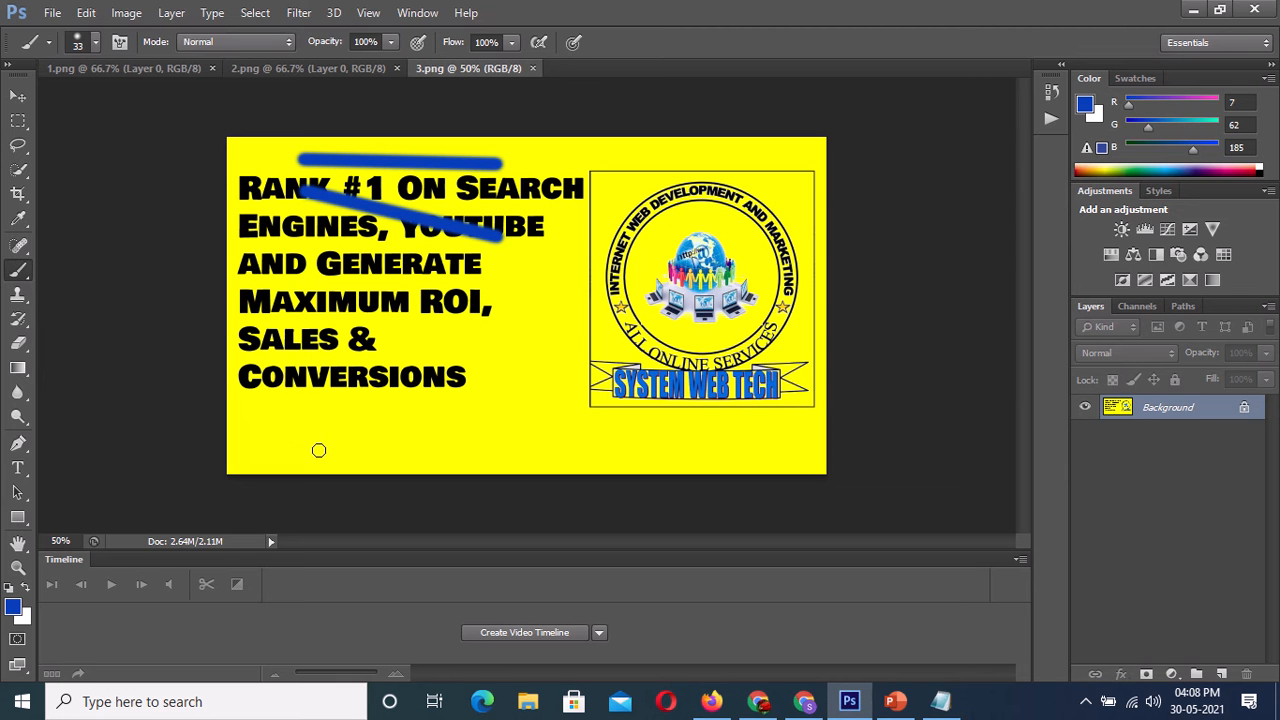
{"action": "left_click_drag", "start_coordinate": [322, 268], "coordinate": [602, 349]}
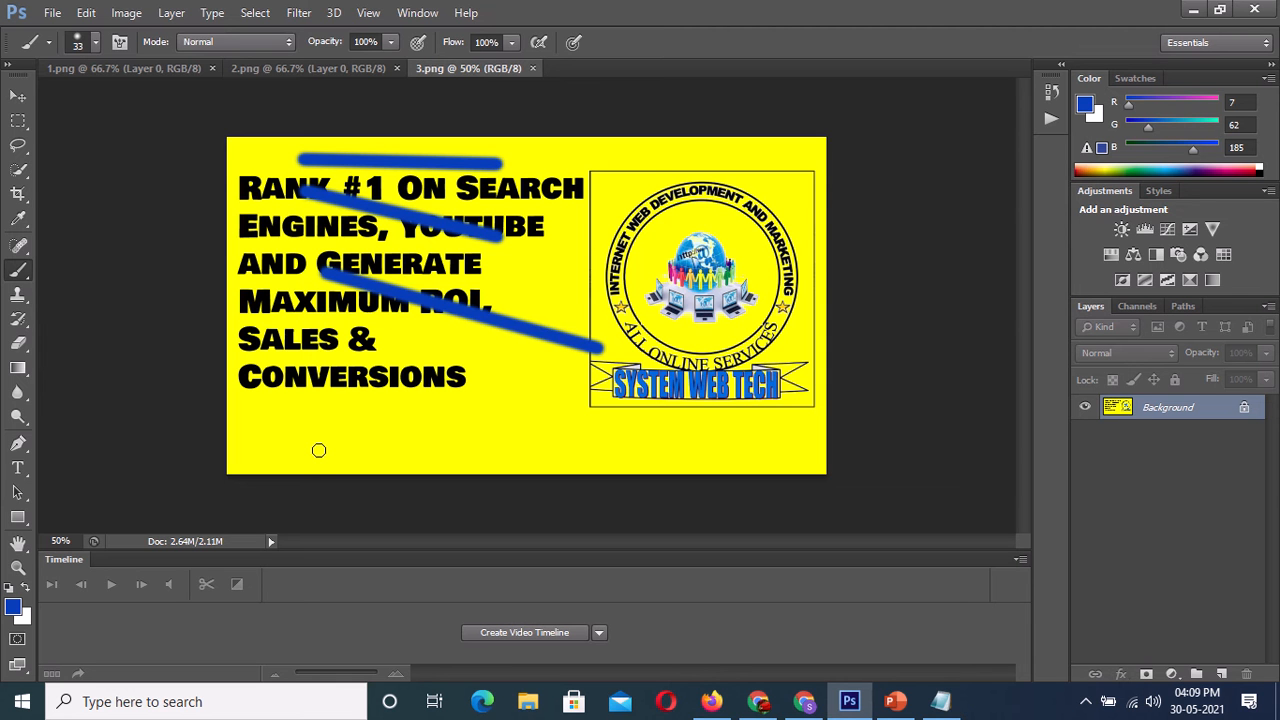
{"action": "key", "text": "ctrl+z"}
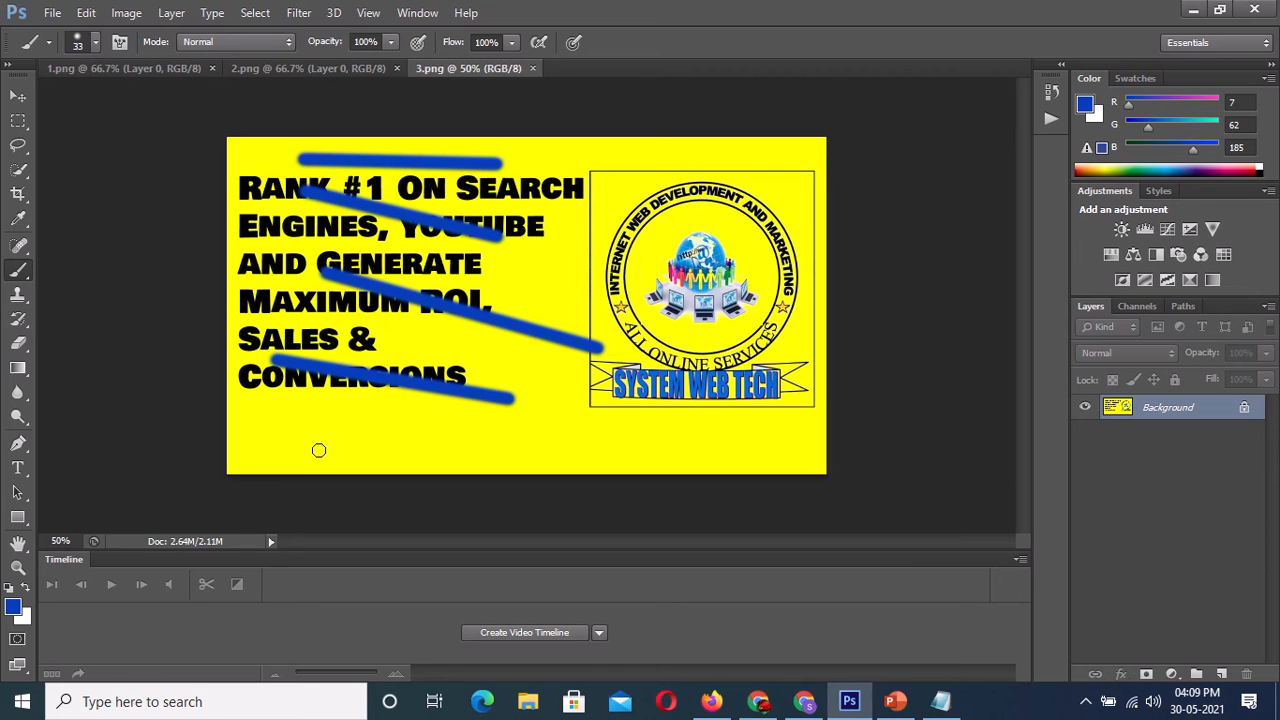
{"action": "key", "text": "ctrl+shift+z"}
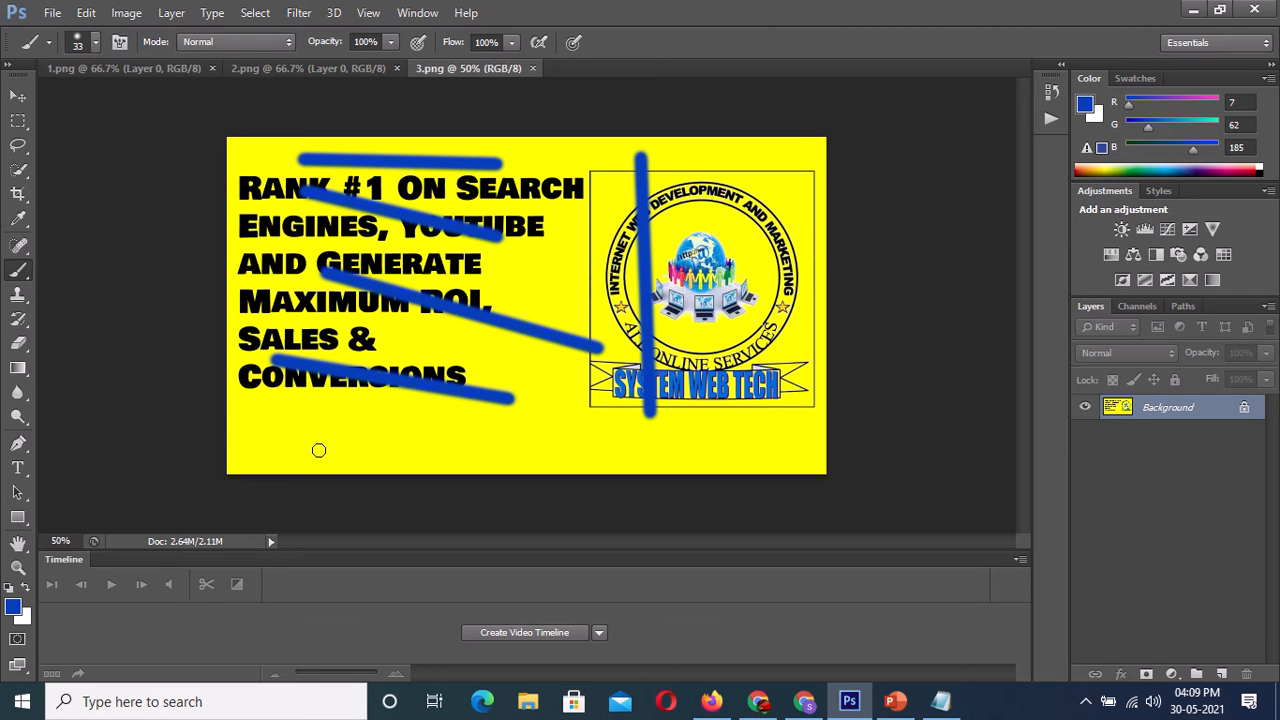
{"action": "left_click_drag", "start_coordinate": [727, 155], "coordinate": [752, 406]}
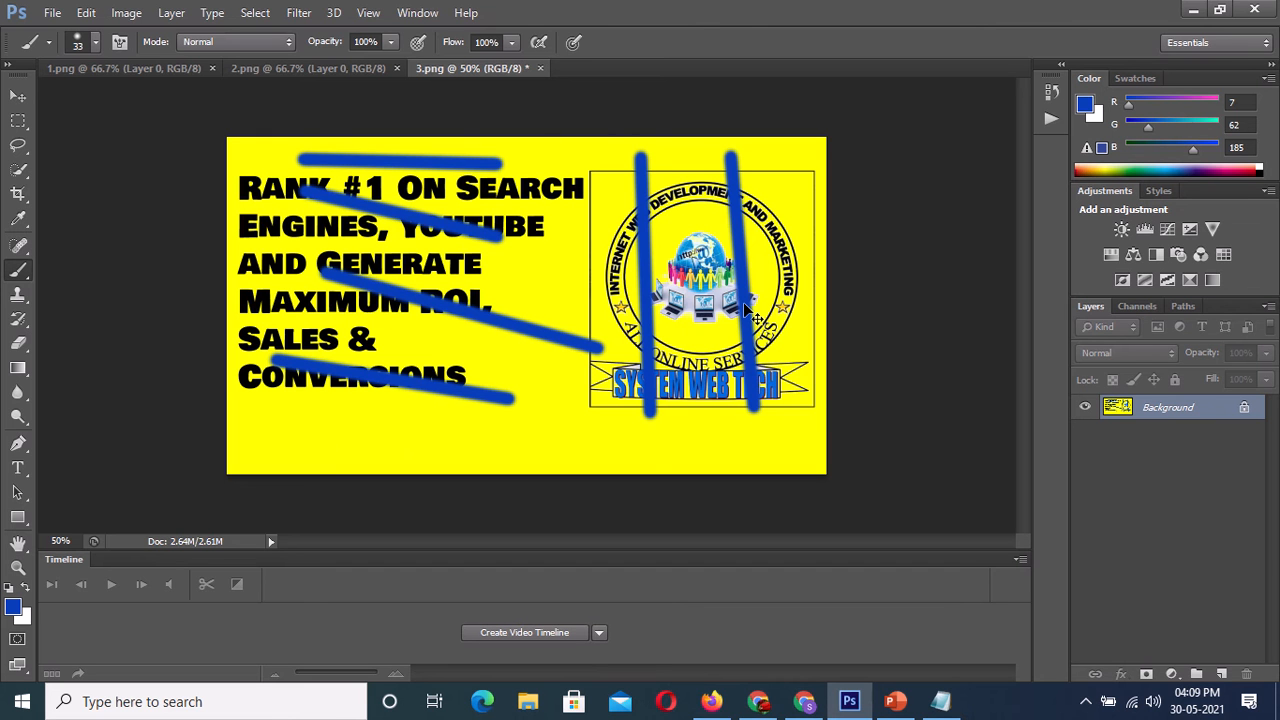
Step: Undo, redo and again undo the last brush stroke over the logo
{"action": "key", "text": "ctrl+z"}
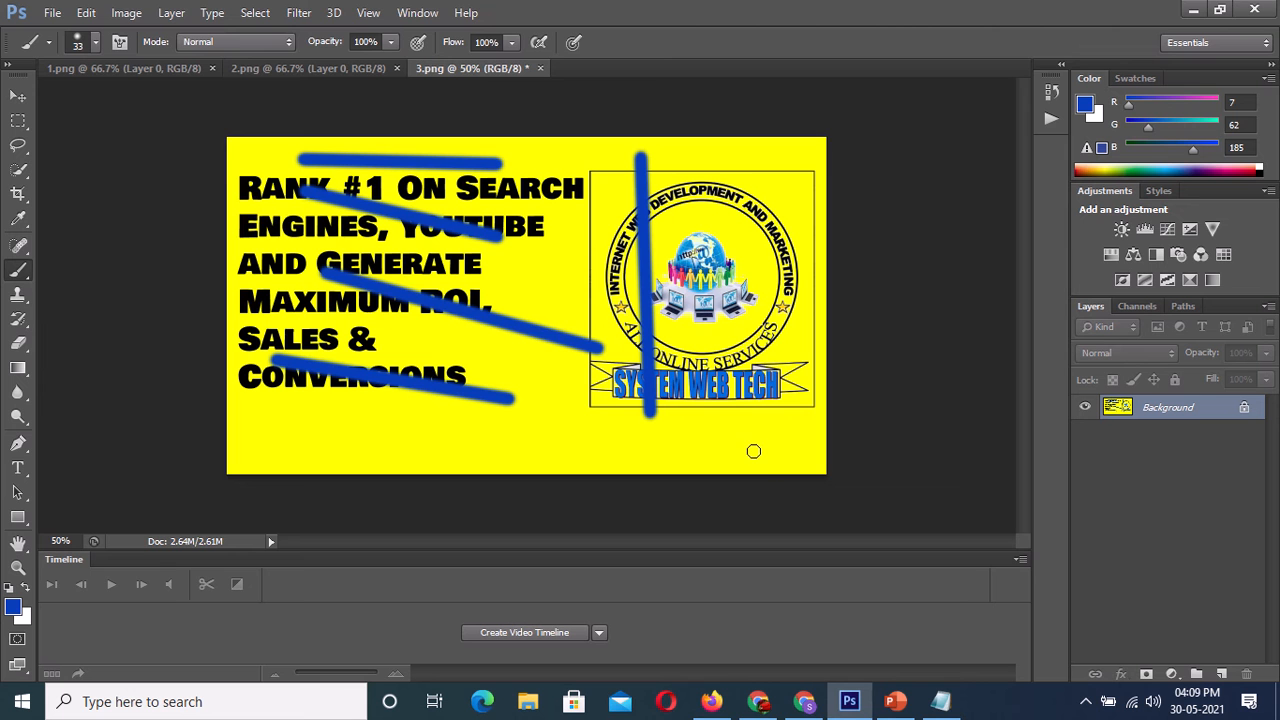
{"action": "key", "text": "ctrl+z"}
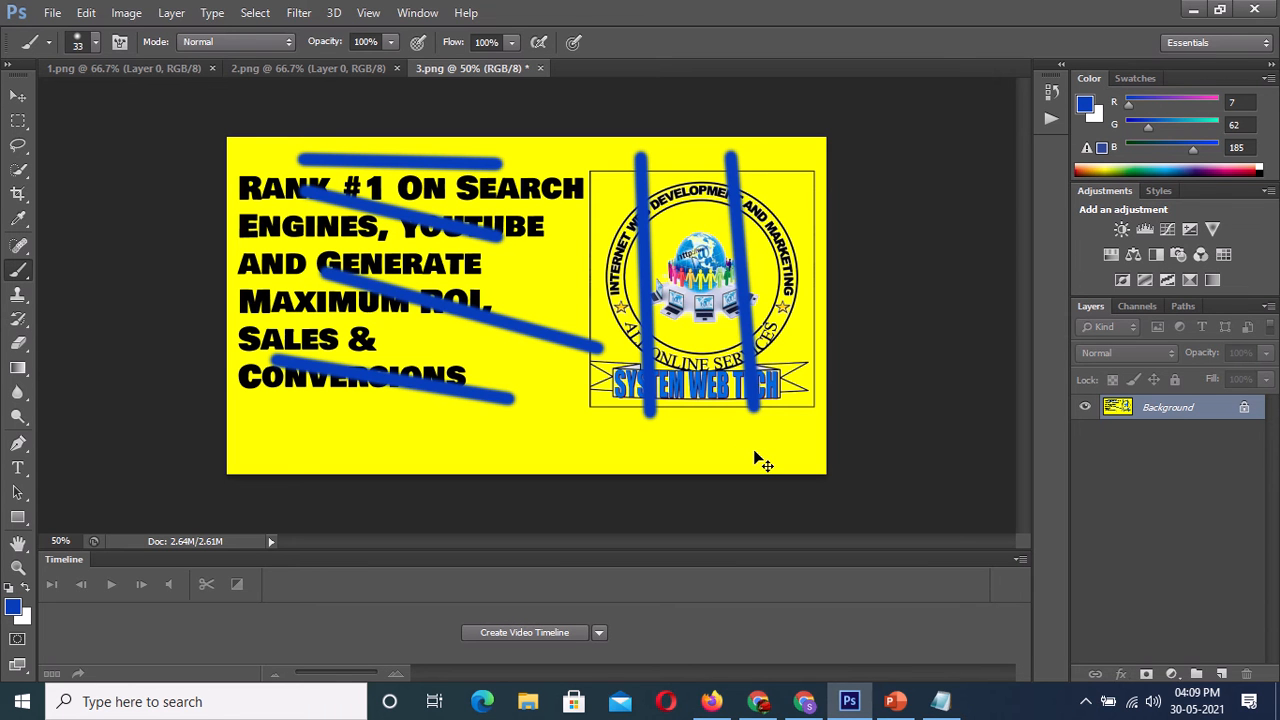
{"action": "key", "text": "ctrl+z"}
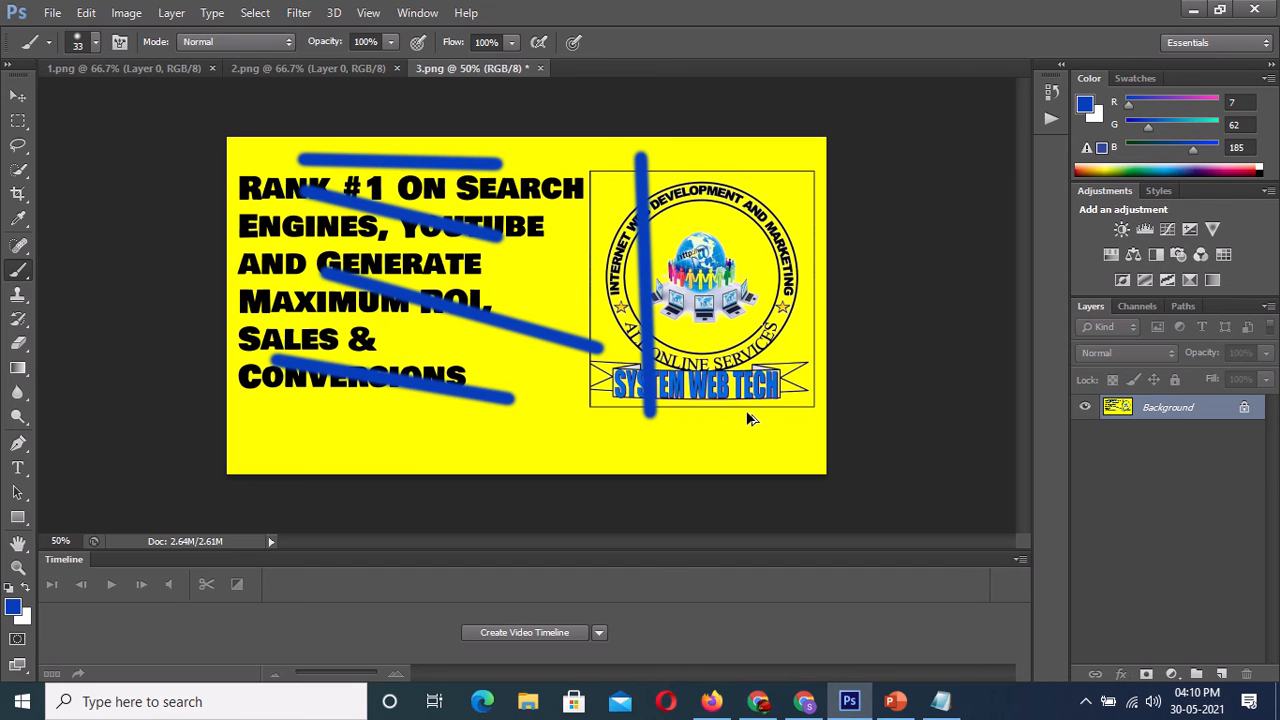
Step: Step backward through all the remaining brush strokes to the image's originally opened state
{"action": "key", "text": "ctrl+z"}
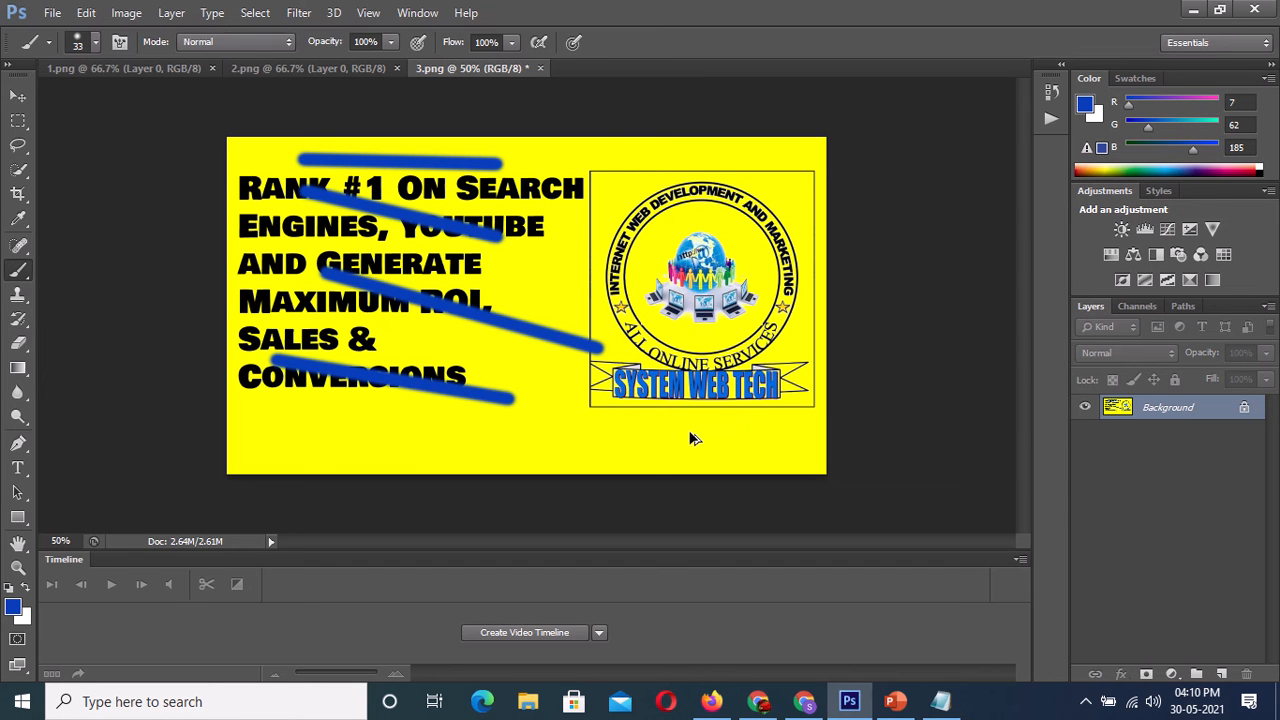
{"action": "key", "text": "ctrl+alt+z"}
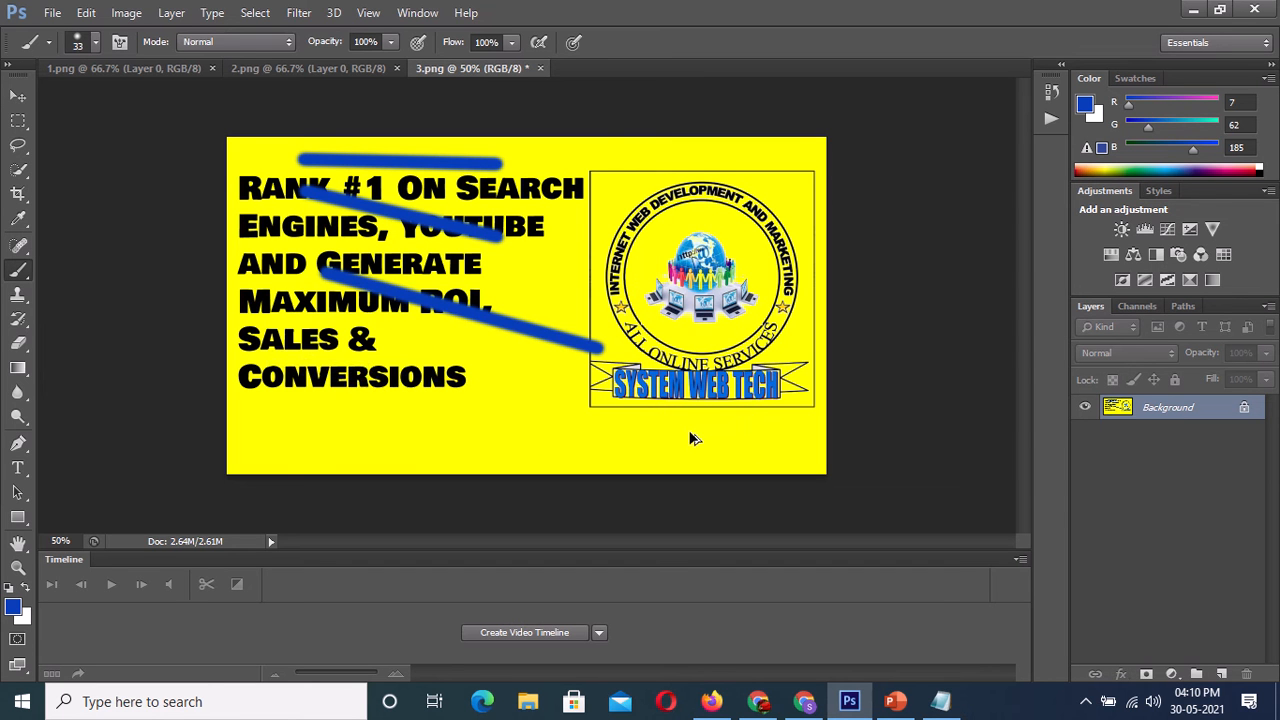
{"action": "key", "text": "ctrl+alt+z"}
{"action": "key", "text": "ctrl+alt+z"}
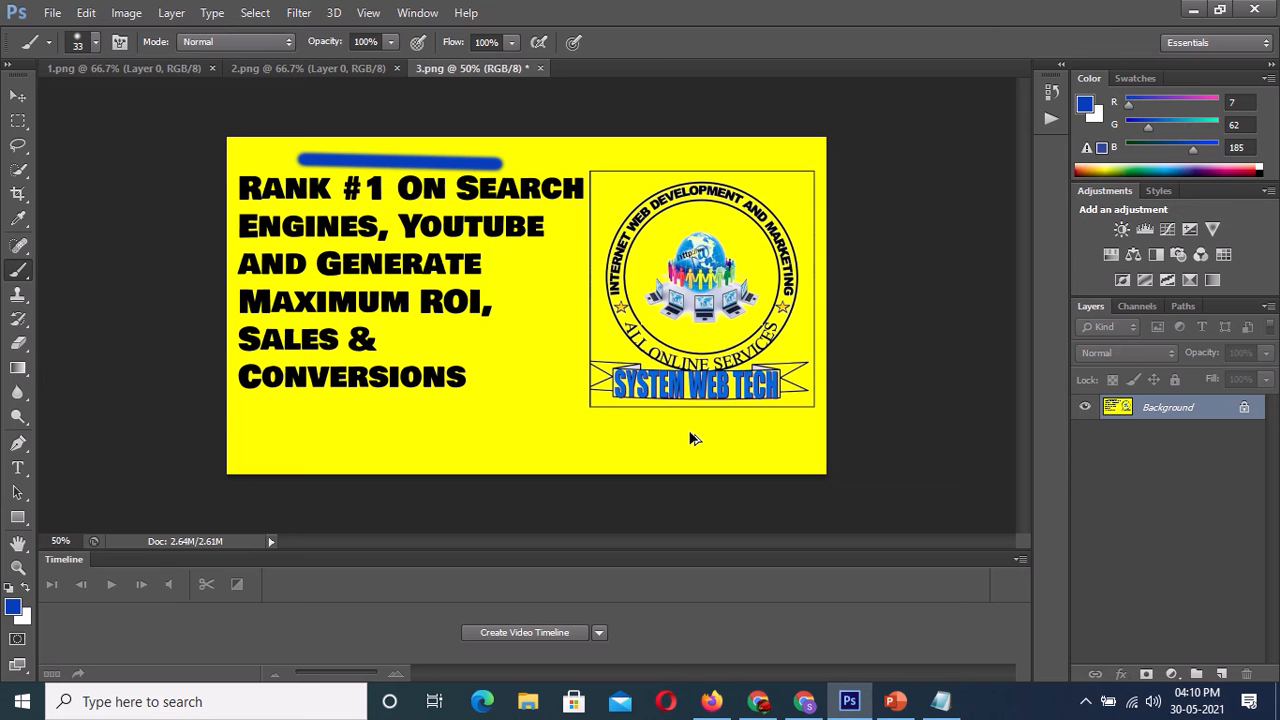
{"action": "key", "text": "ctrl+alt+z"}
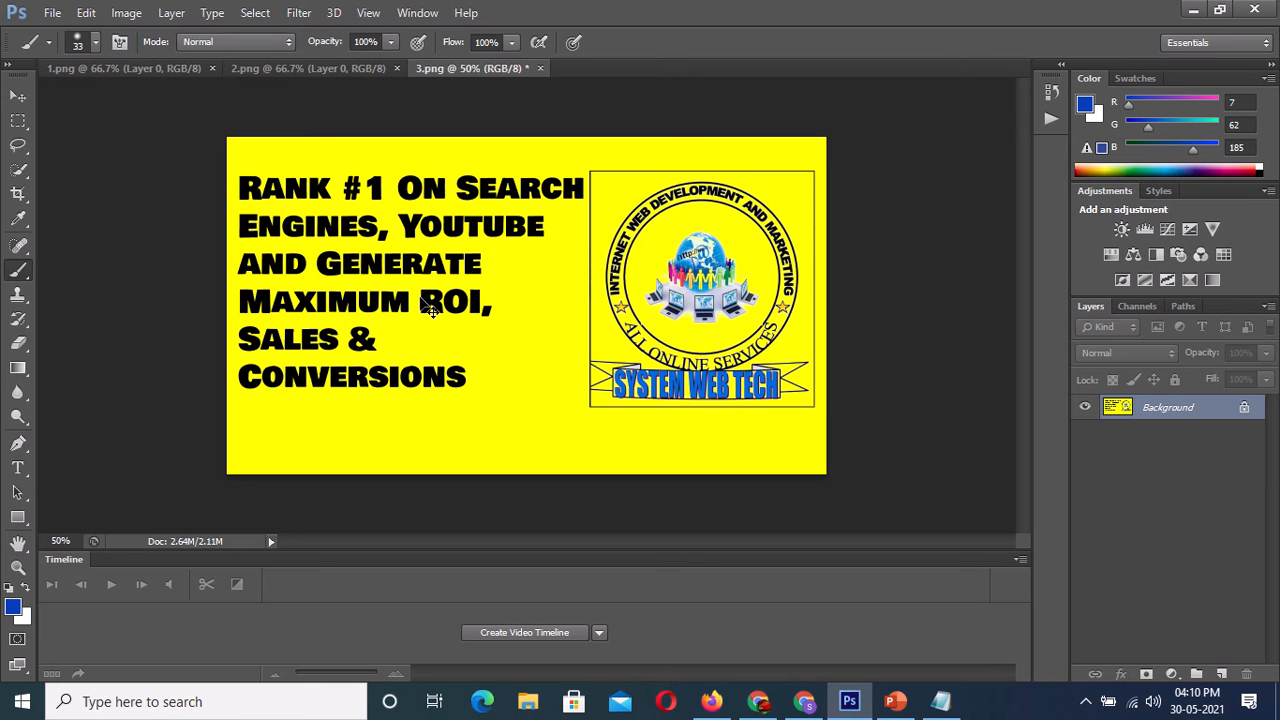
Step: Redo all six blue brush strokes one after another
{"action": "key", "text": "ctrl+z"}
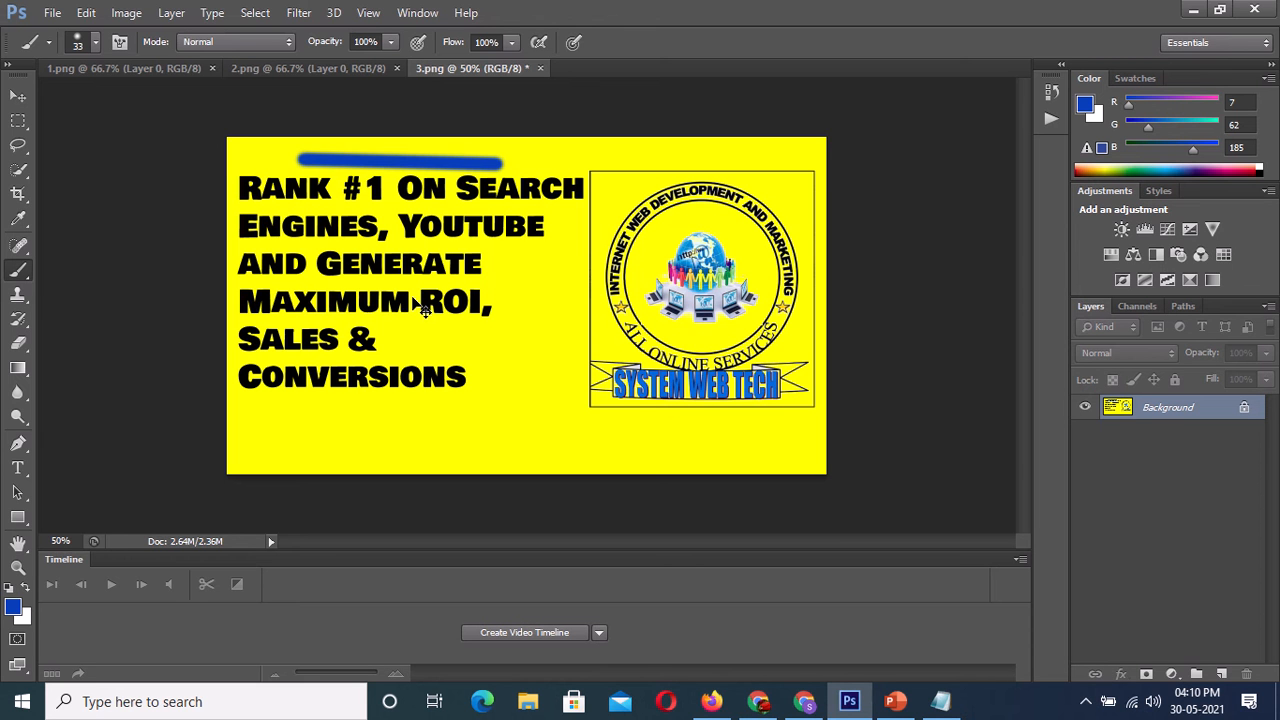
{"action": "key", "text": "ctrl+shift+z"}
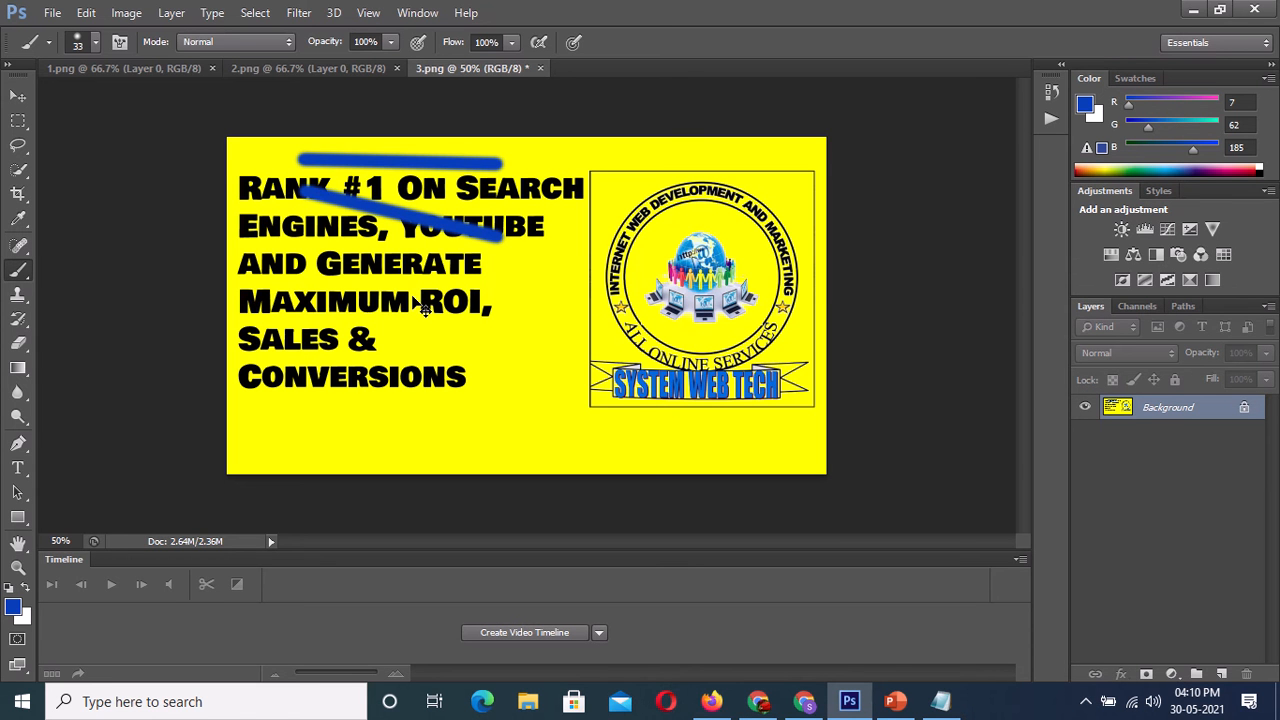
{"action": "key", "text": "ctrl+shift+z"}
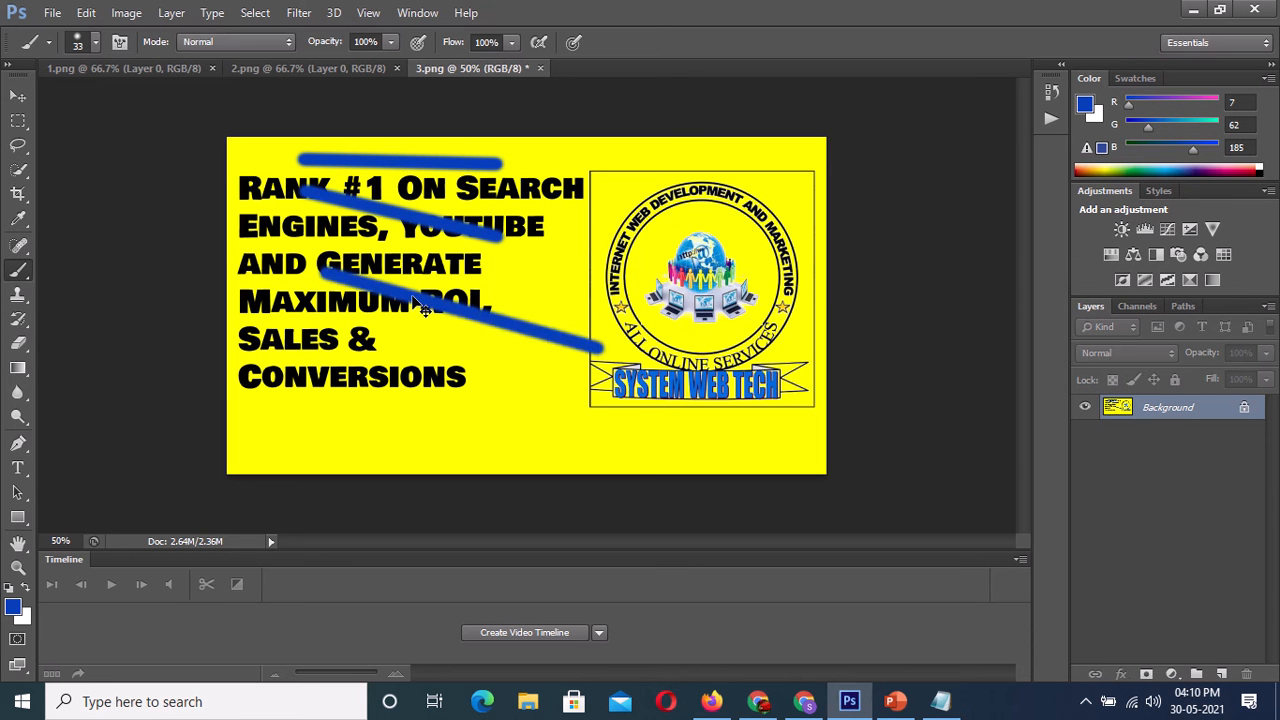
{"action": "key", "text": "ctrl+shift+z"}
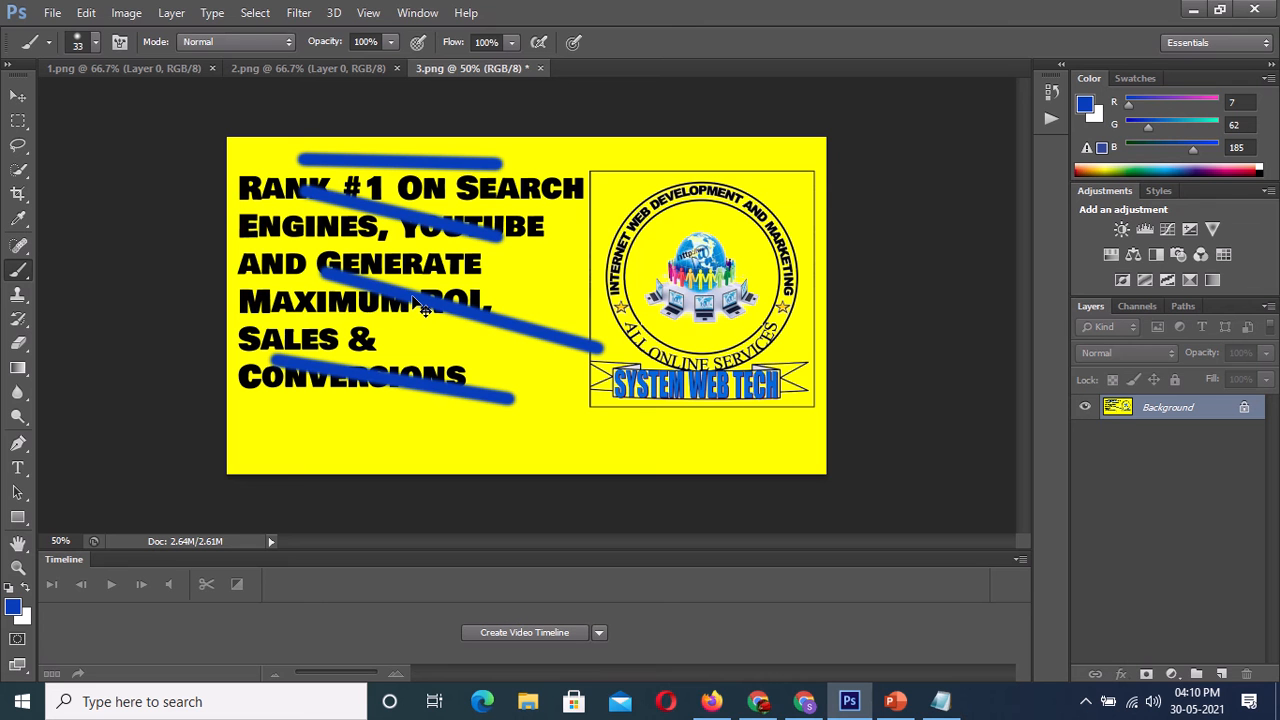
{"action": "key", "text": "ctrl+shift+z"}
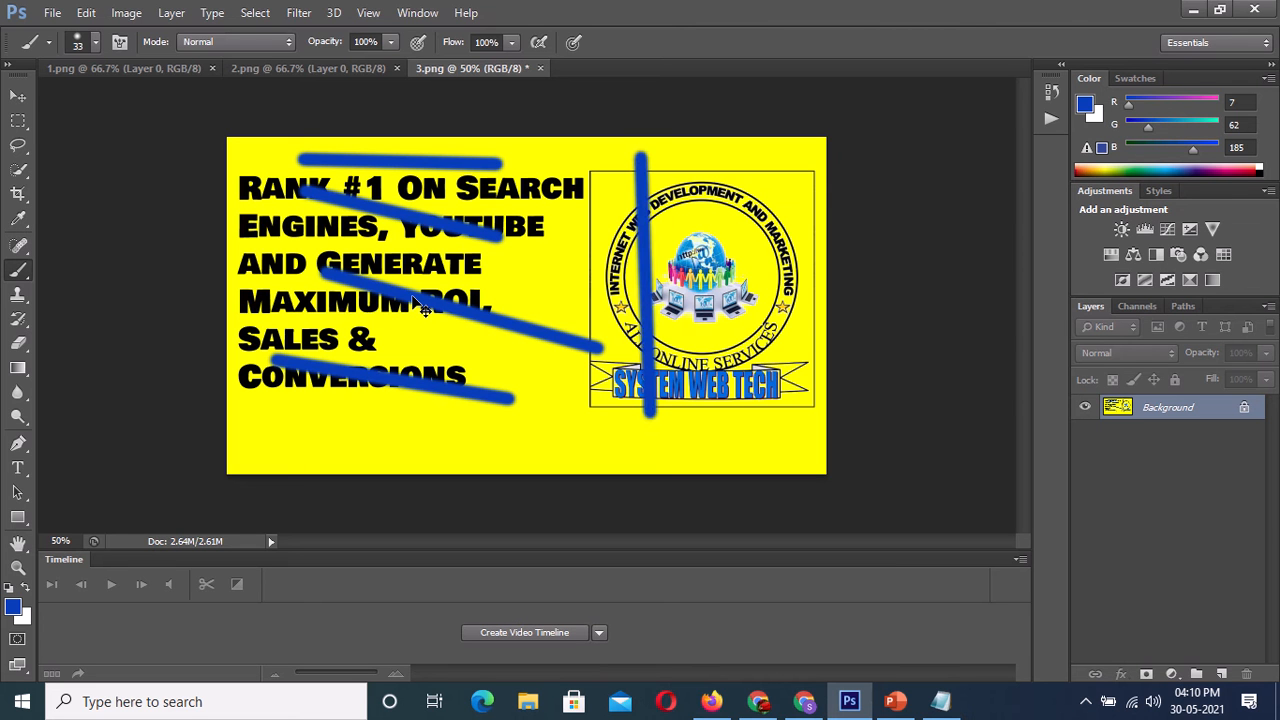
{"action": "key", "text": "ctrl+shift+z"}
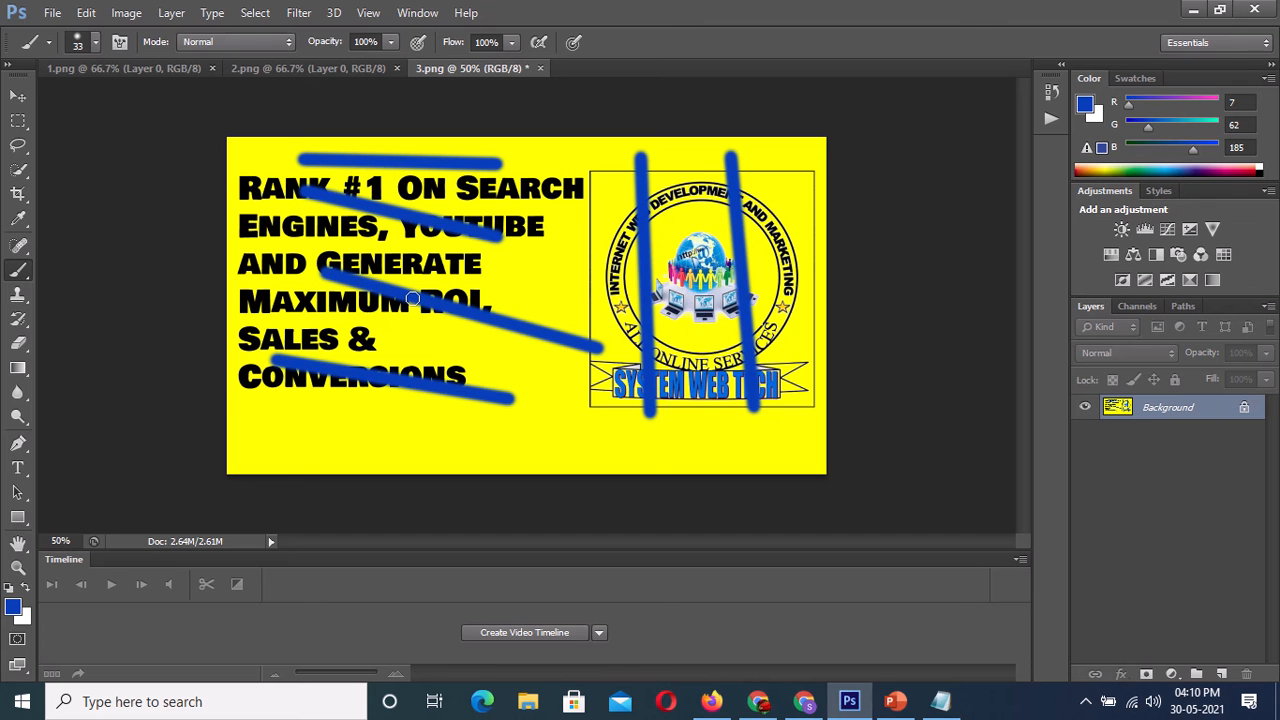
Step: Show the image's history and step backward until only the first two brush strokes remain
{"action": "left_click", "coordinate": [1058, 91]}
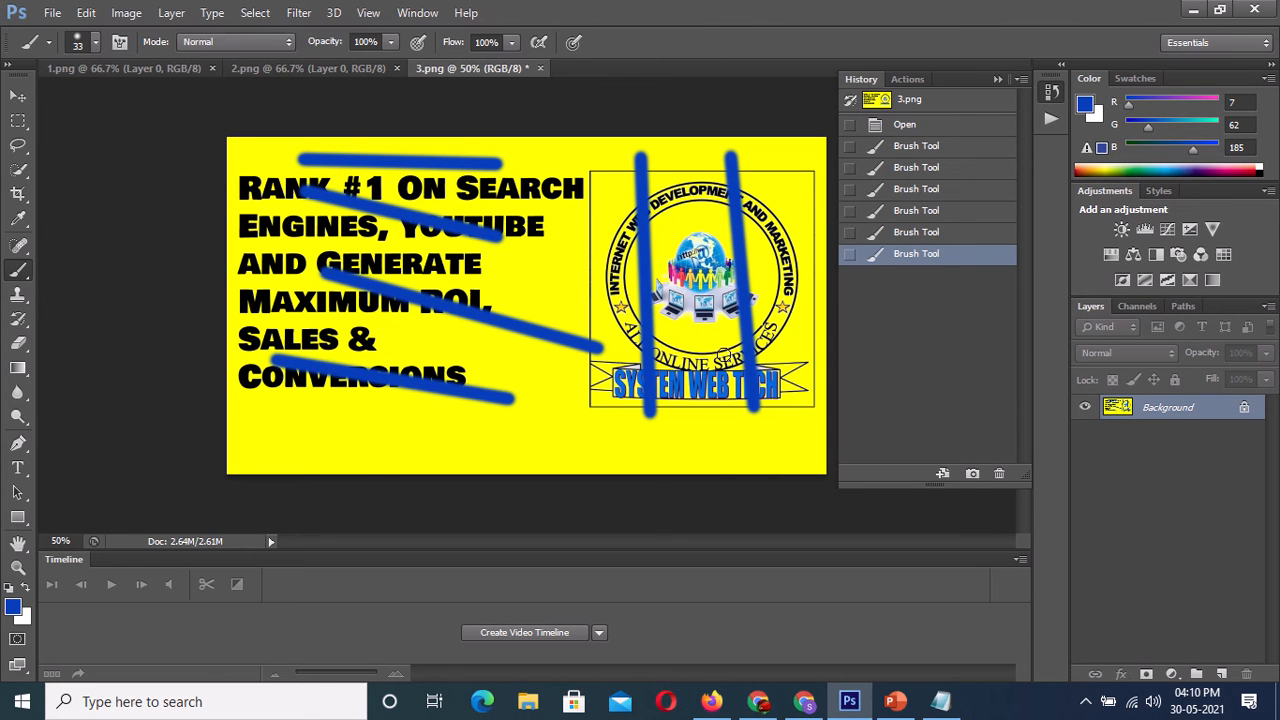
{"action": "key", "text": "ctrl+z"}
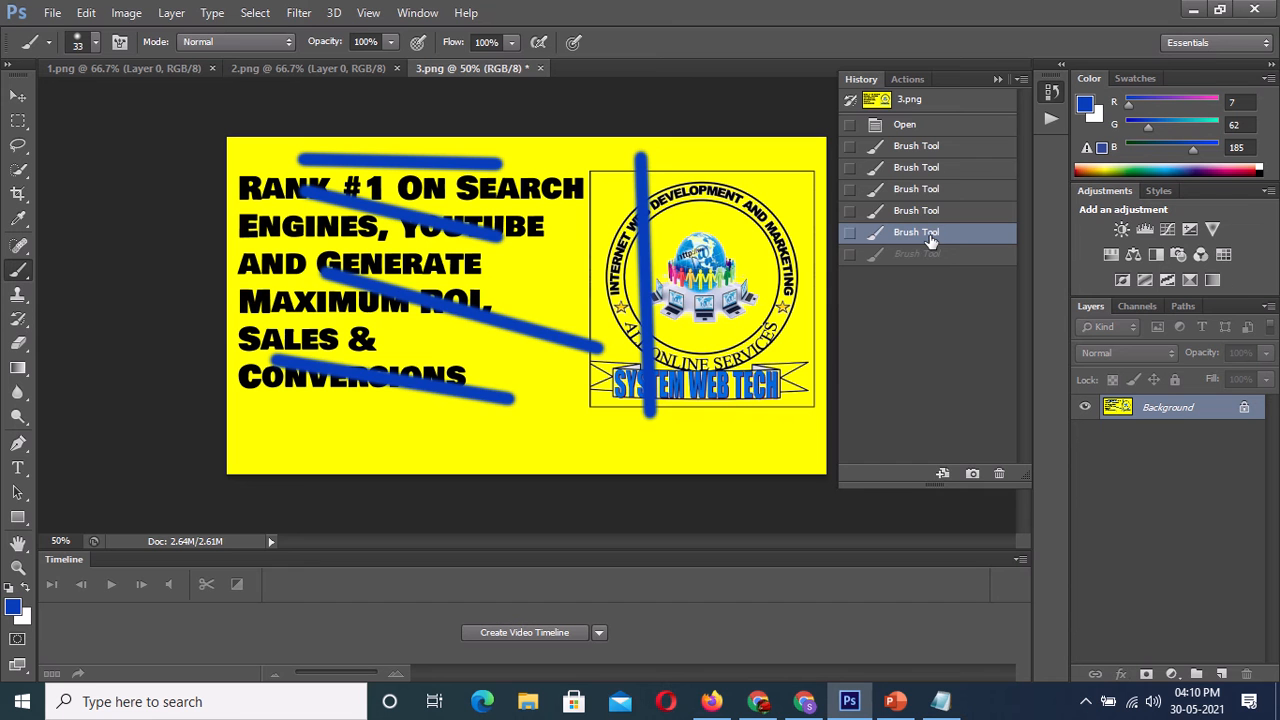
{"action": "key", "text": "ctrl+alt+z"}
{"action": "key", "text": "ctrl+alt+z"}
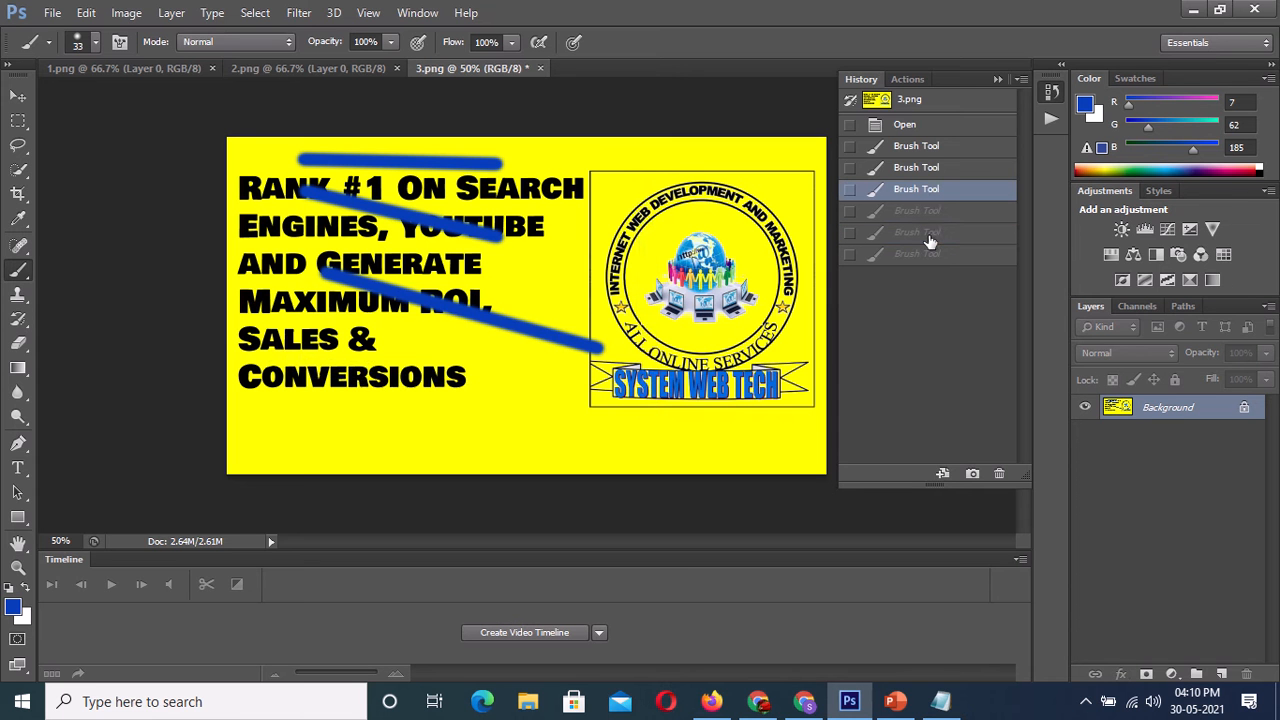
{"action": "key", "text": "ctrl+alt+z"}
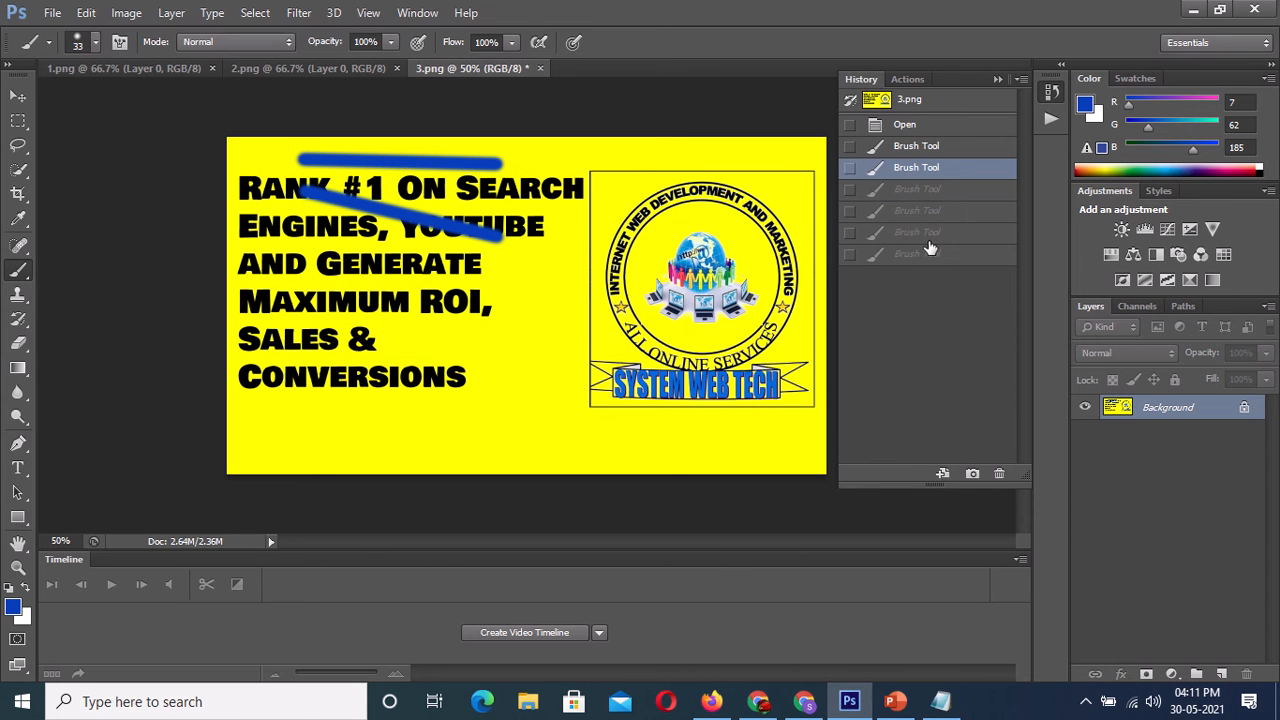
Step: Redo the four undone brush strokes and paint another blue stroke beneath the word "Conversions"
{"action": "key", "text": "ctrl+shift+z"}
{"action": "key", "text": "ctrl+shift+z"}
{"action": "key", "text": "ctrl+shift+z"}
{"action": "key", "text": "ctrl+shift+z"}
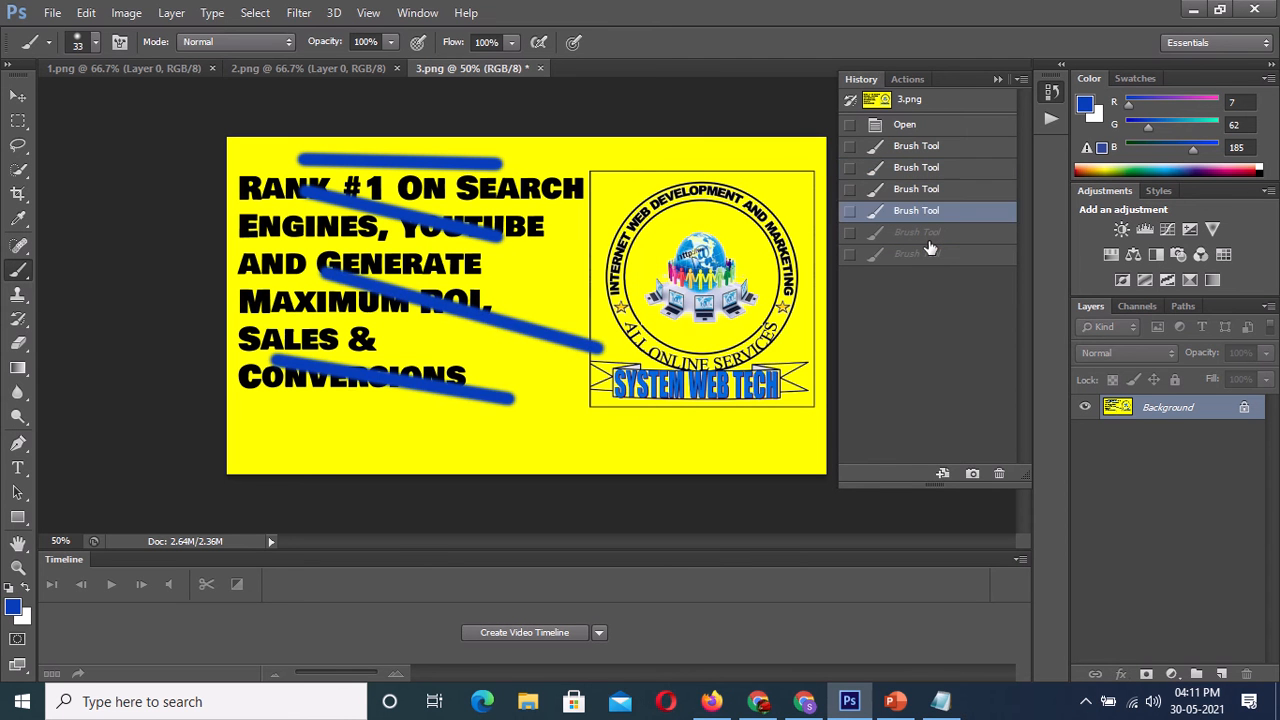
{"action": "key", "text": "ctrl+shift+z"}
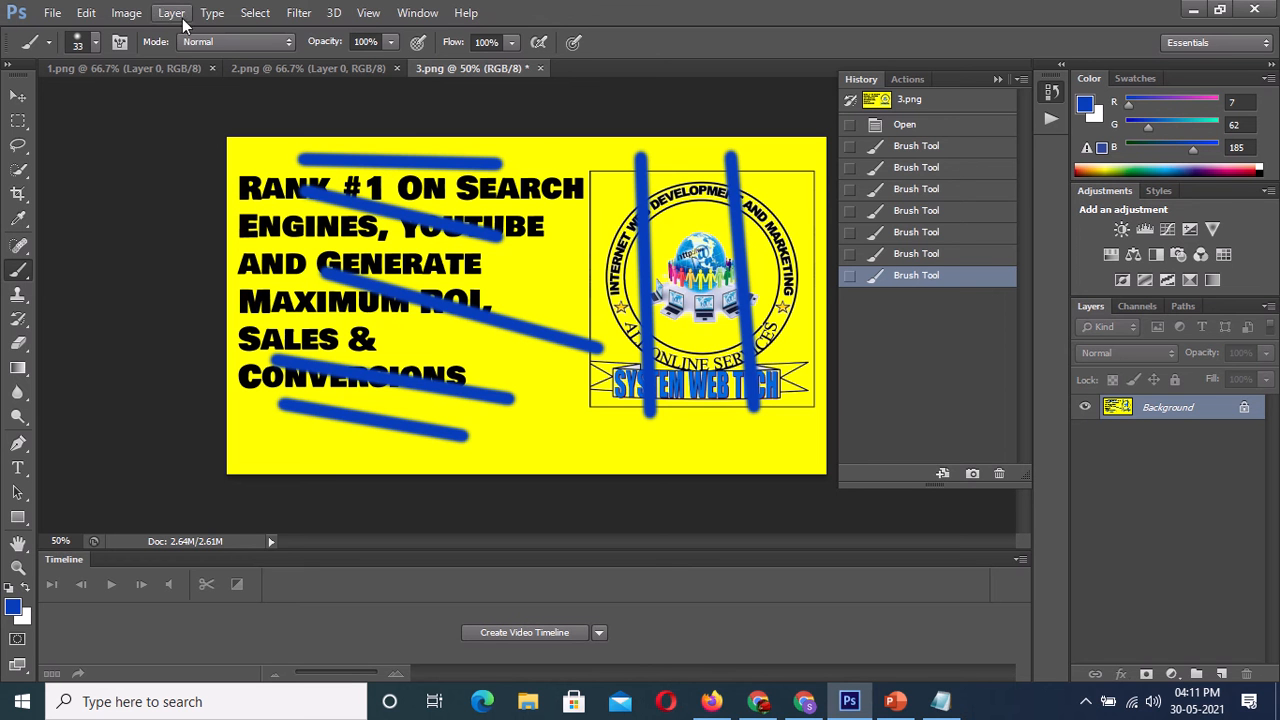
Step: Create a history snapshot of 3.png with its seven brush strokes
{"action": "left_click", "coordinate": [416, 13]}
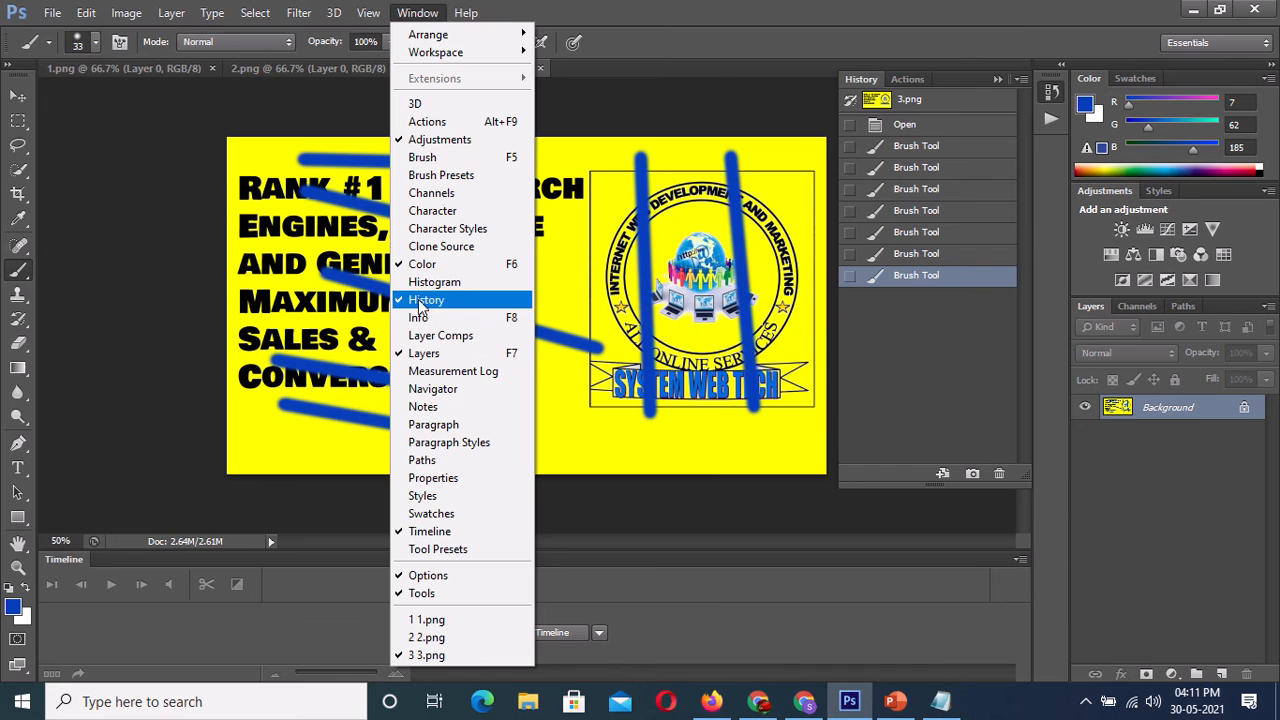
{"action": "left_click", "coordinate": [788, 469]}
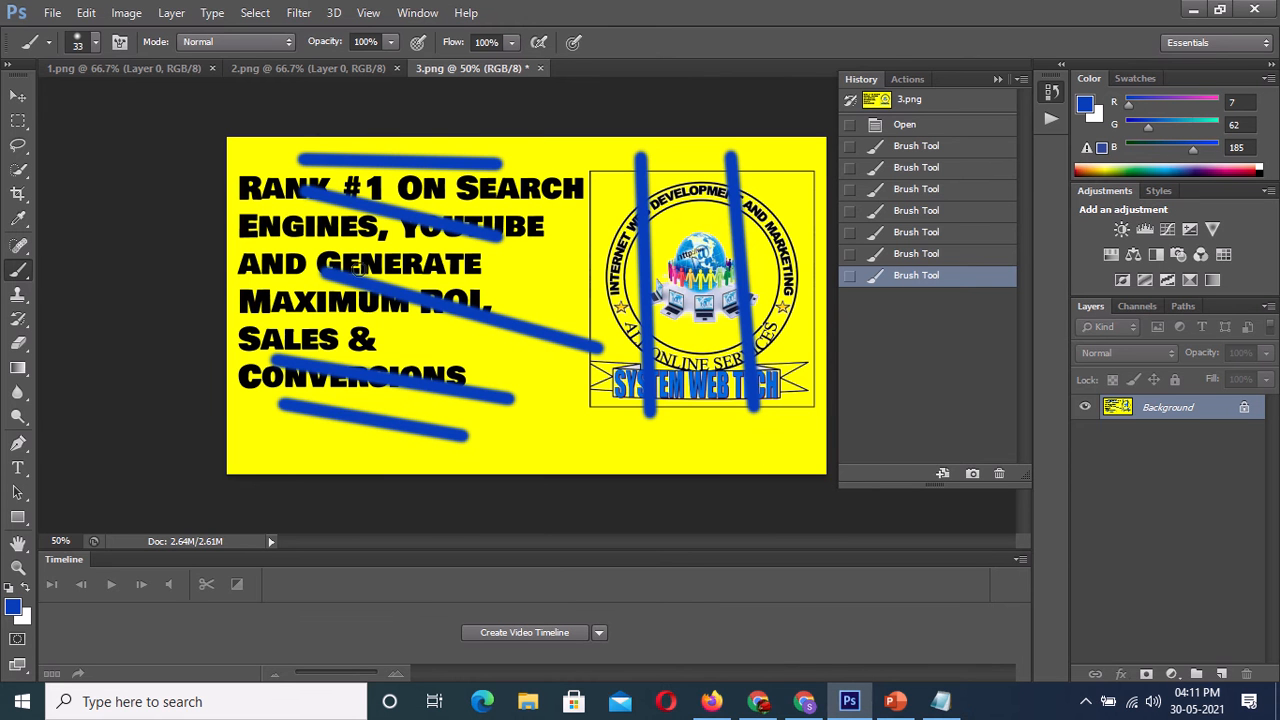
{"action": "left_click", "coordinate": [975, 480]}
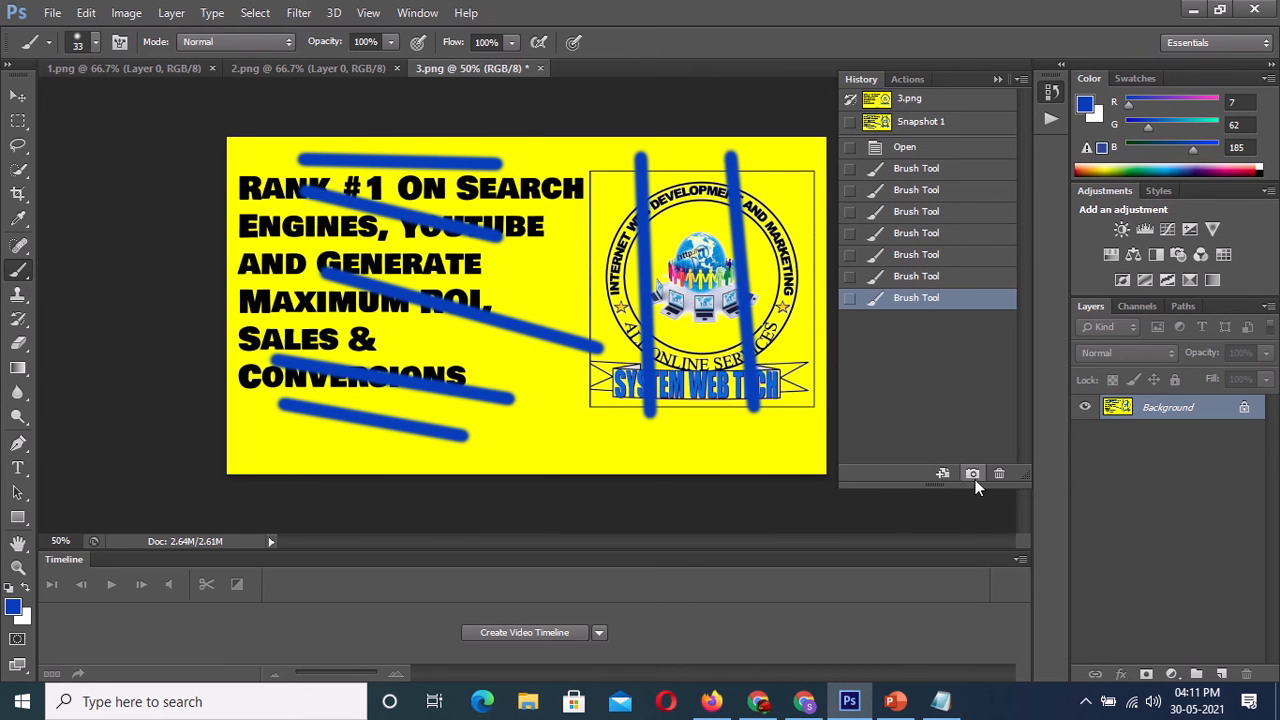
Step: Starting from Snapshot 1, paint two more blue strokes between the headline and the logo, and create a second snapshot
{"action": "left_click", "coordinate": [912, 126]}
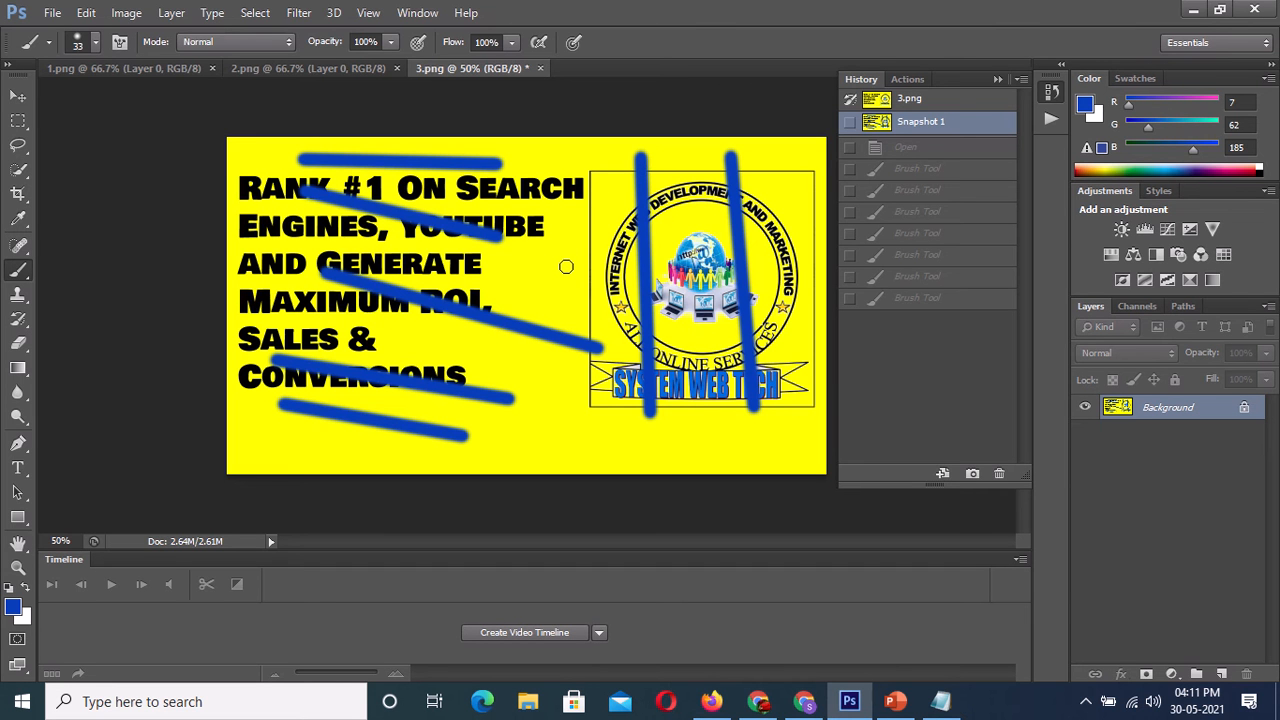
{"action": "left_click_drag", "start_coordinate": [540, 172], "coordinate": [566, 265]}
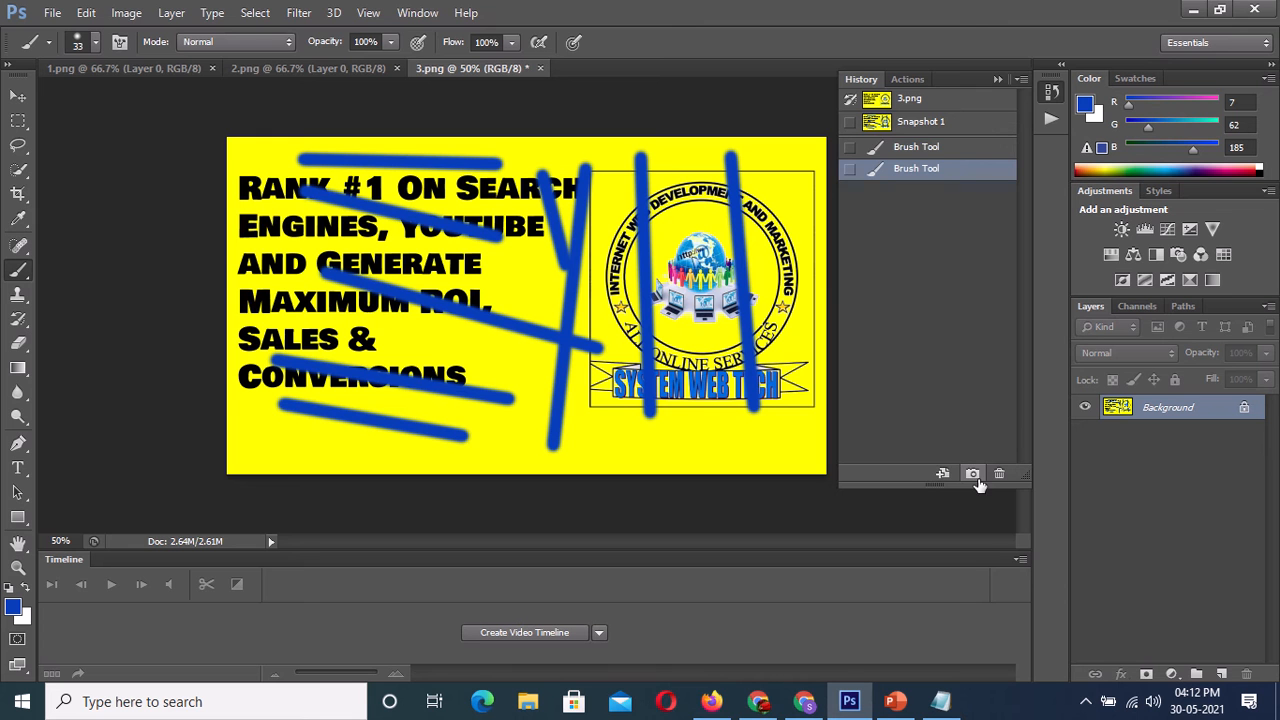
{"action": "left_click", "coordinate": [975, 481]}
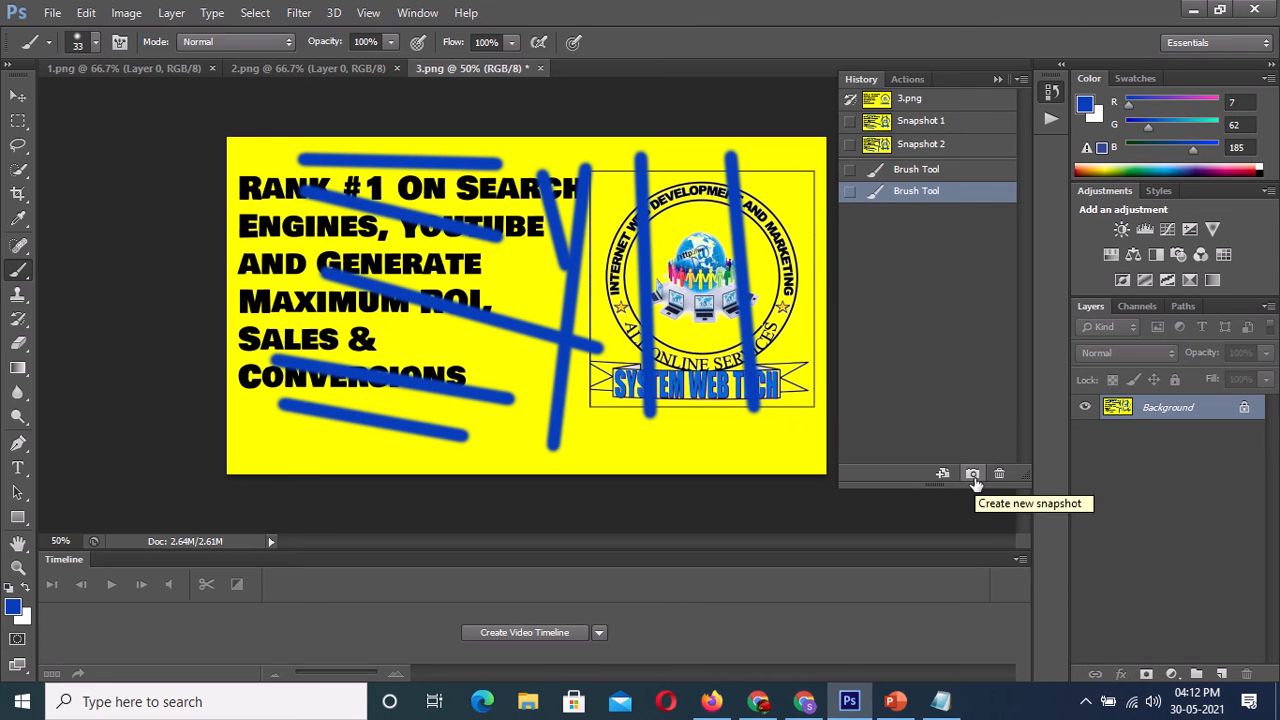
Step: Return to Snapshot 2, paint three more blue strokes over the headline's left end and the logo's right edge, and create a third snapshot
{"action": "left_click", "coordinate": [917, 125]}
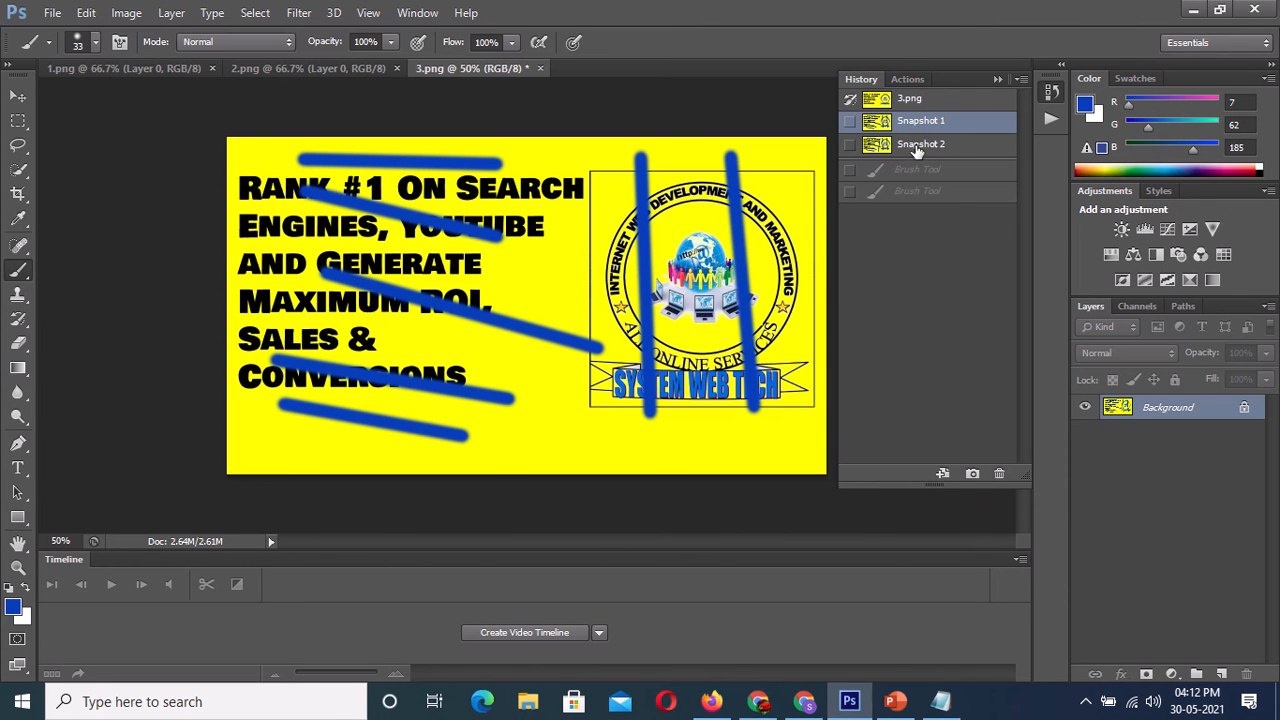
{"action": "left_click", "coordinate": [917, 148]}
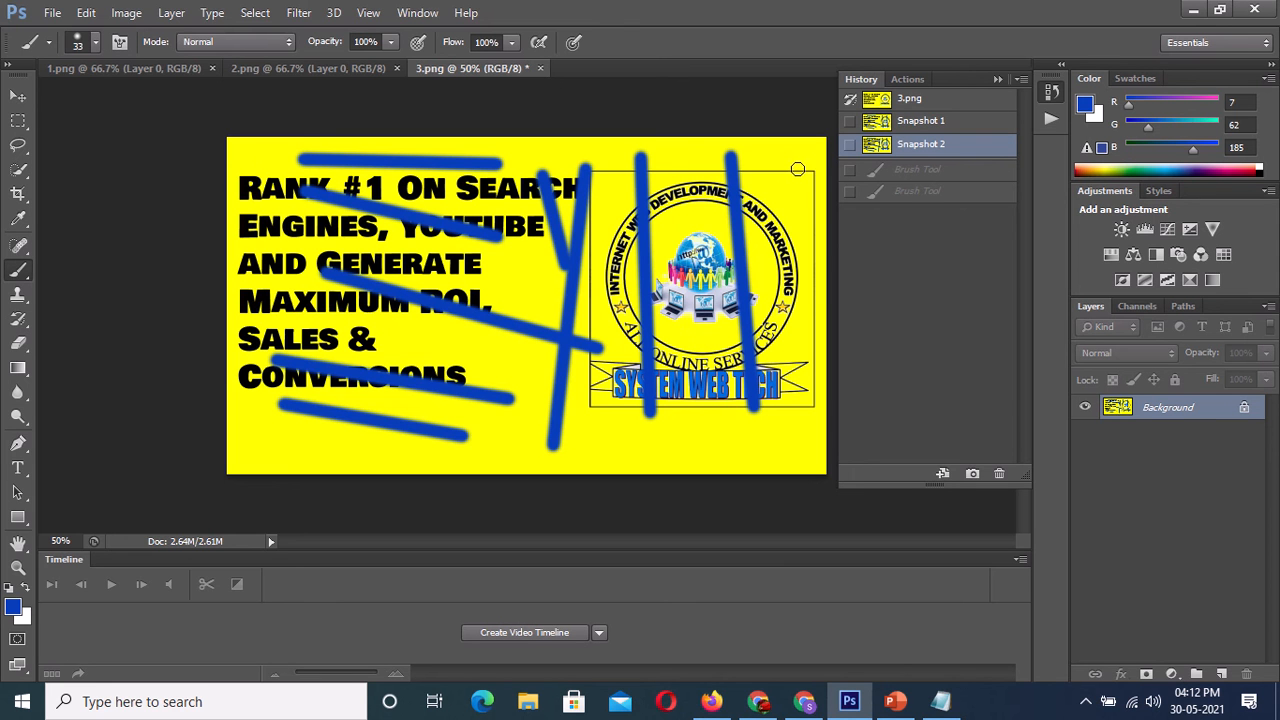
{"action": "left_click", "coordinate": [868, 149]}
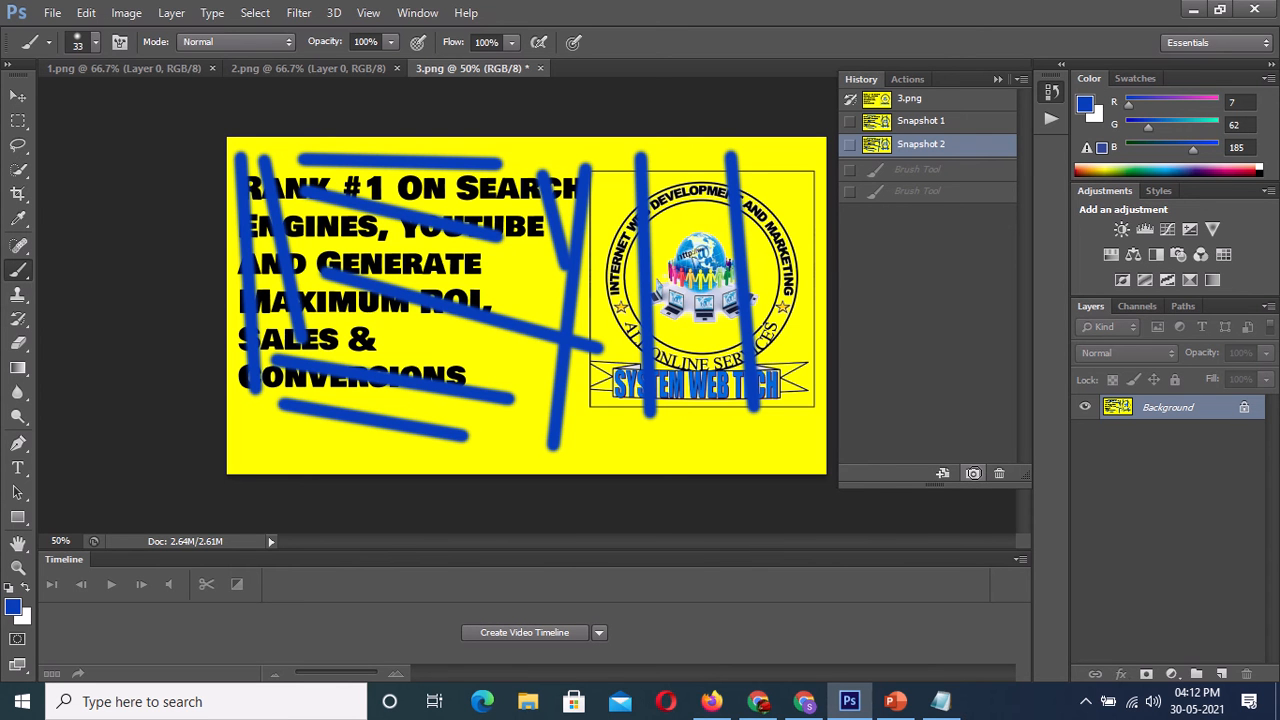
{"action": "left_click_drag", "start_coordinate": [799, 166], "coordinate": [801, 434]}
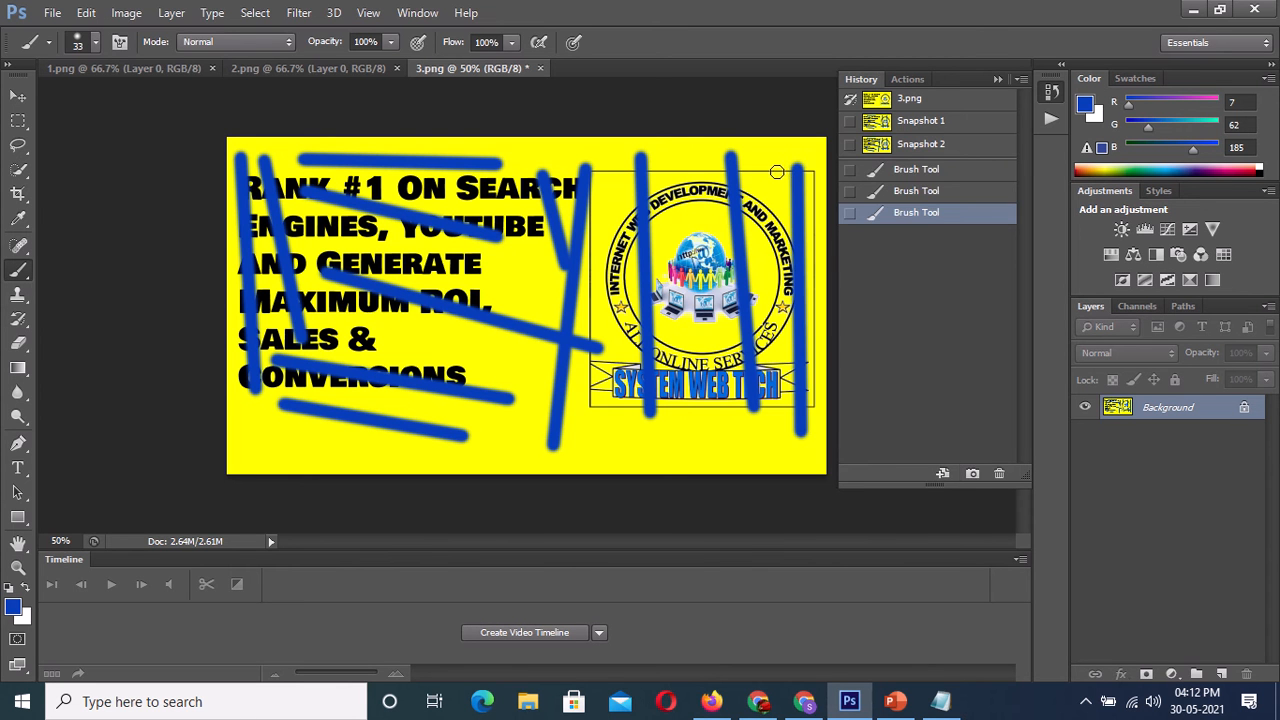
{"action": "left_click", "coordinate": [972, 474]}
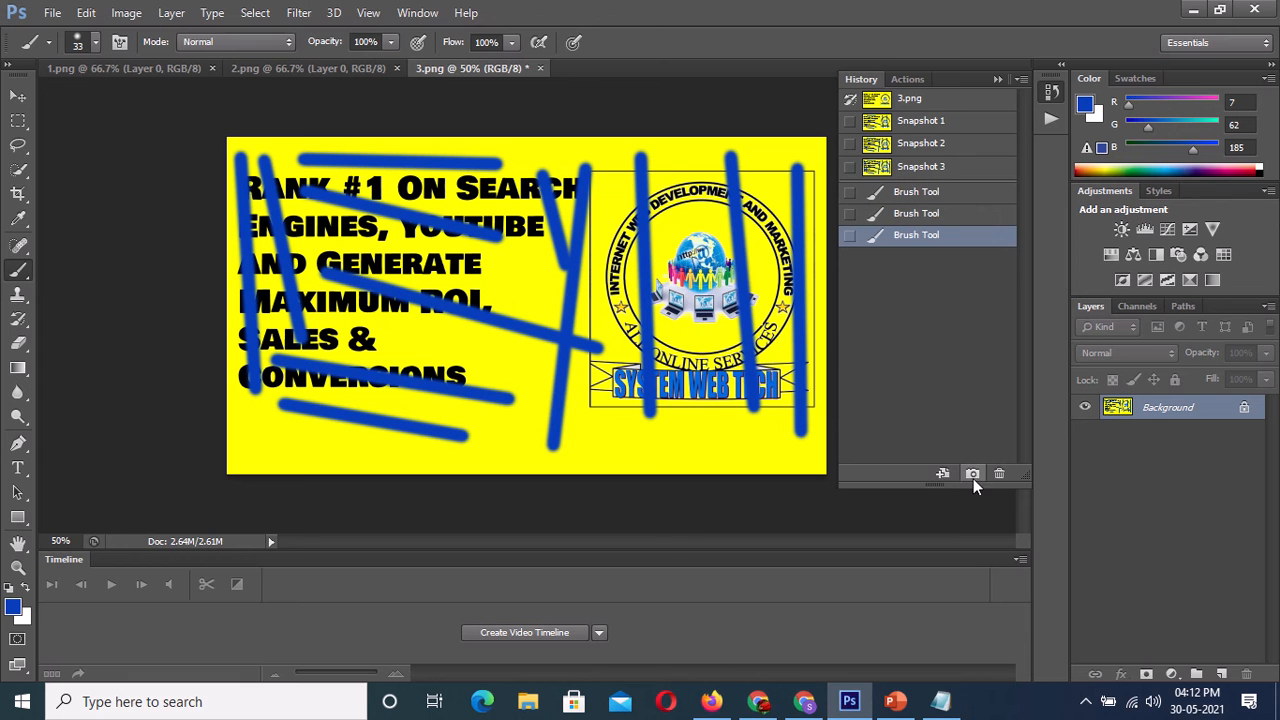
Step: Restore Snapshots 3, 2 and 1 in turn, ending on Snapshot 1, and shorten the history list's panel slightly
{"action": "left_click", "coordinate": [920, 170]}
{"action": "left_click", "coordinate": [920, 148]}
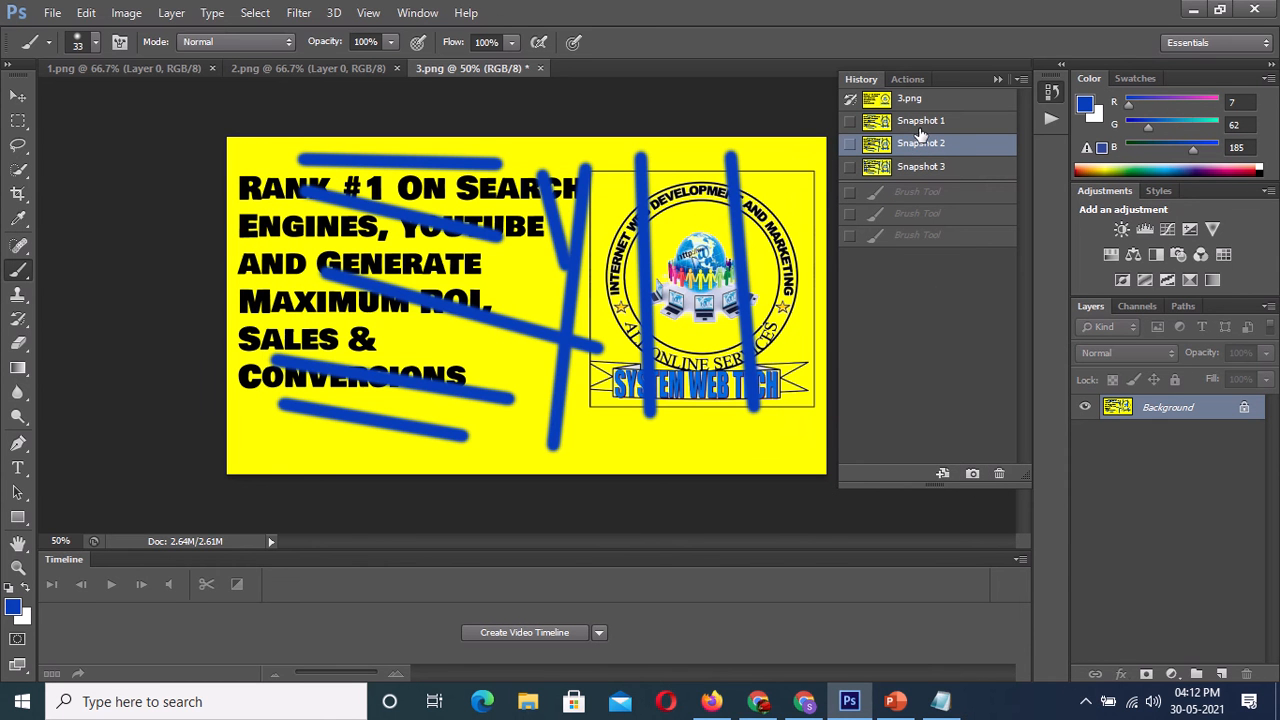
{"action": "left_click", "coordinate": [920, 124]}
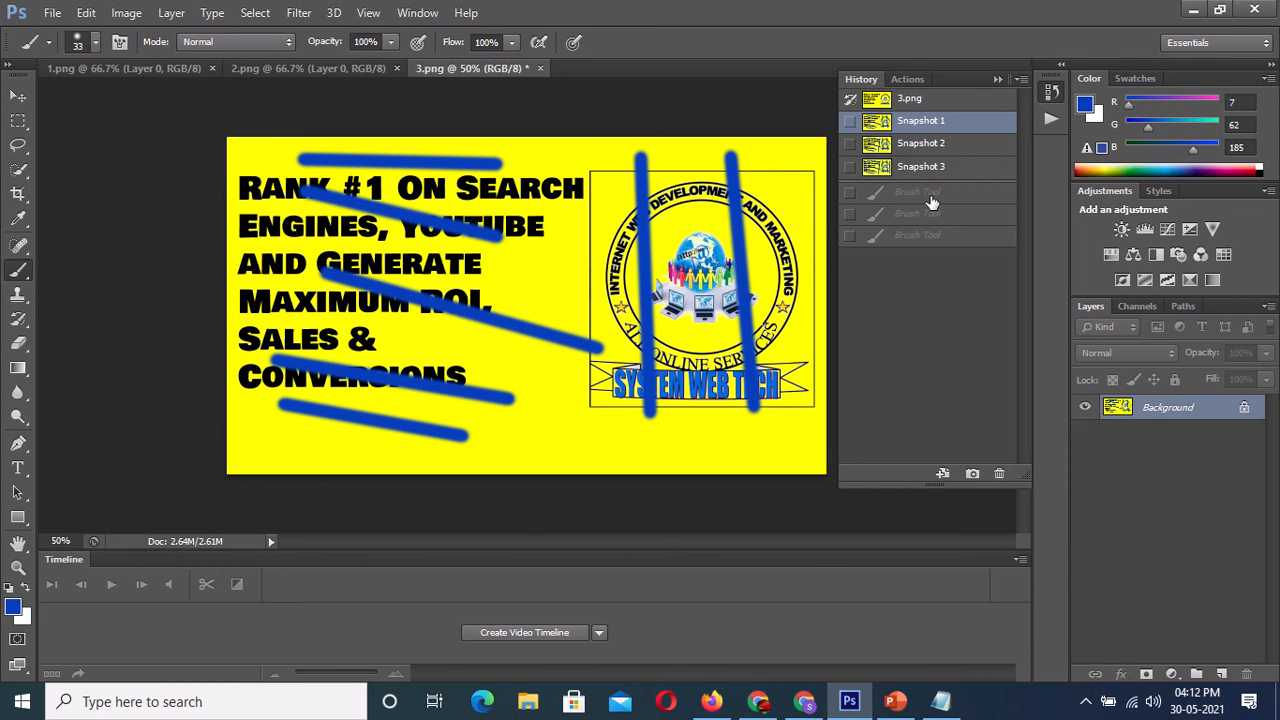
{"action": "left_click_drag", "start_coordinate": [934, 486], "coordinate": [930, 278]}
{"action": "left_click_drag", "start_coordinate": [930, 361], "coordinate": [929, 458]}
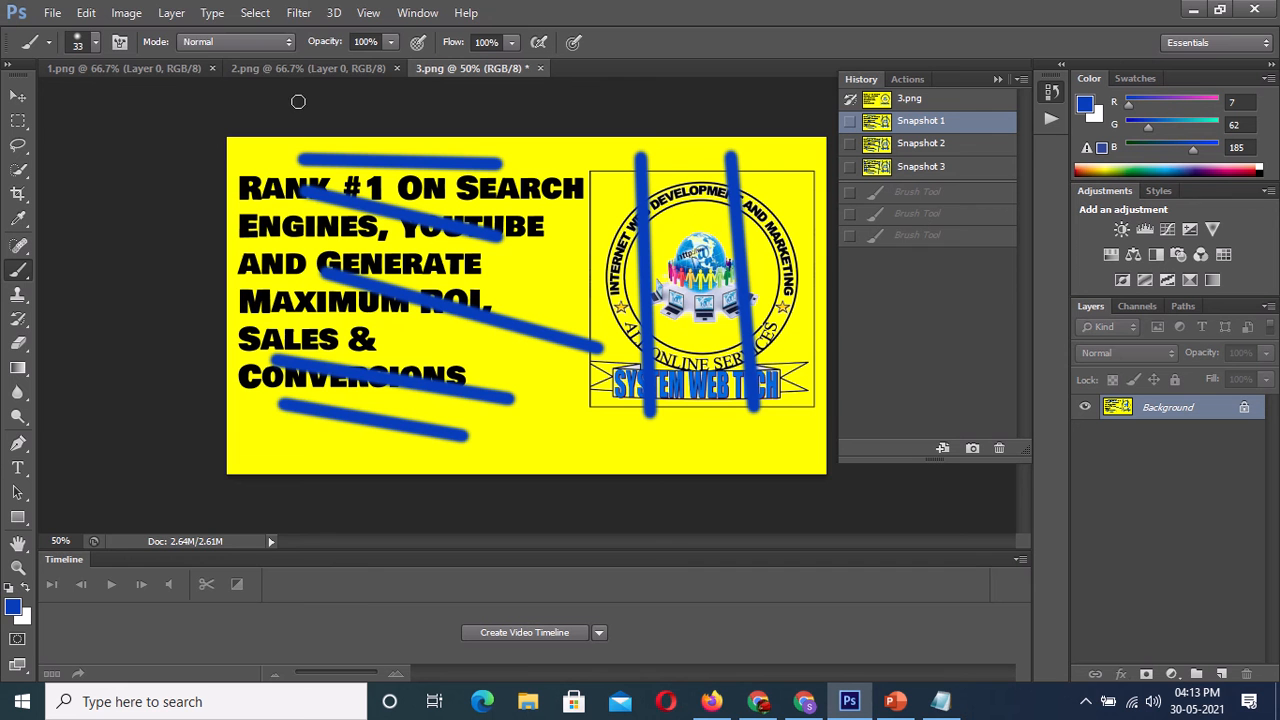
Step: Check the maximum number of history states in the Performance preferences
{"action": "left_click", "coordinate": [90, 13]}
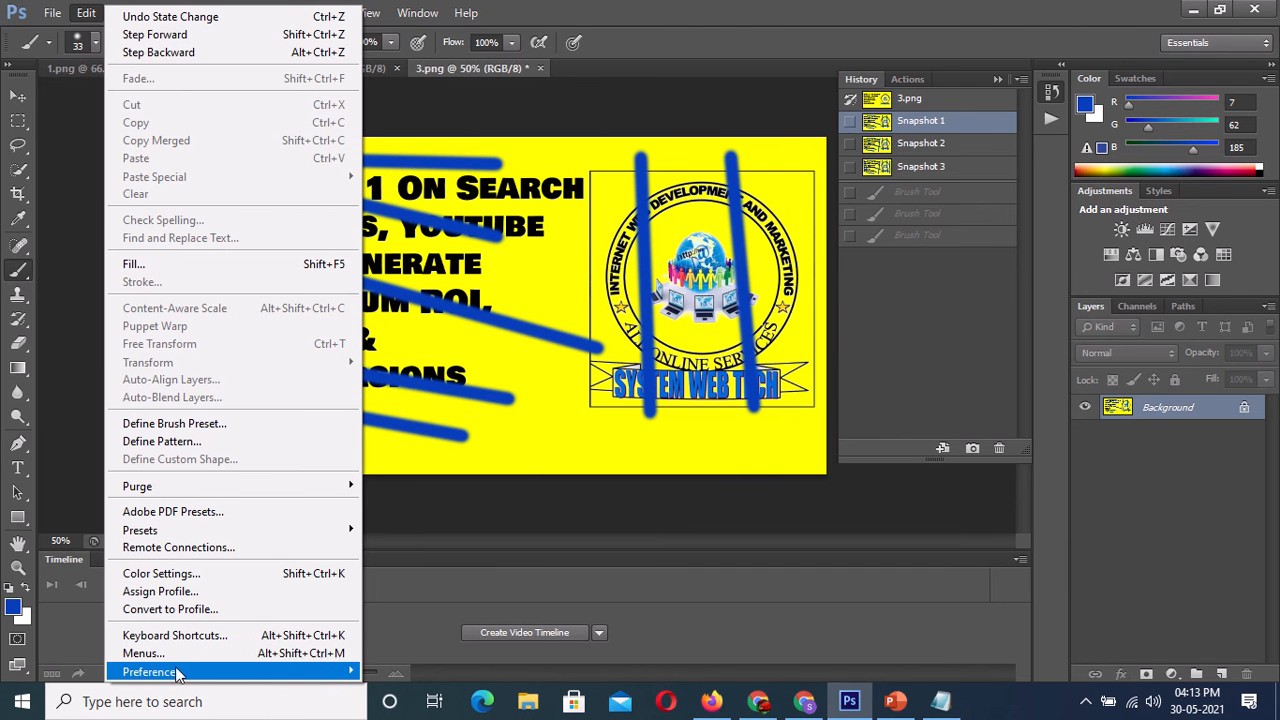
{"action": "mouse_move", "coordinate": [182, 674]}
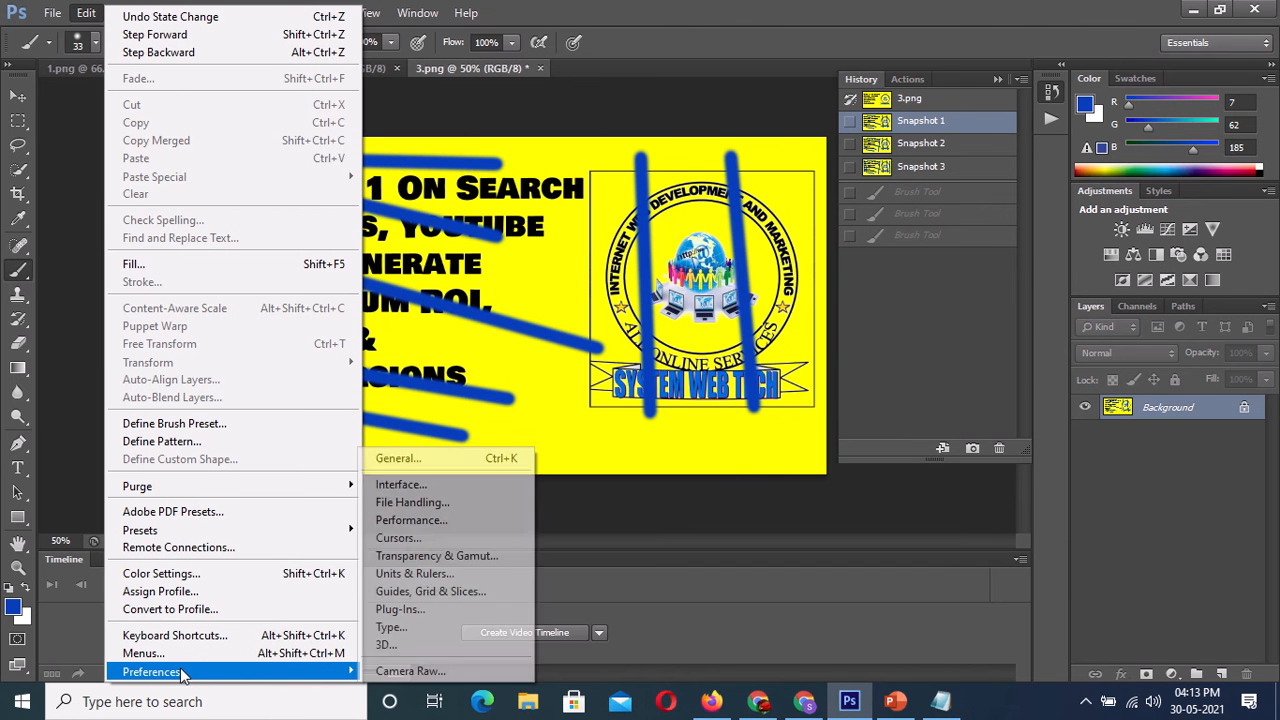
{"action": "left_click", "coordinate": [422, 522]}
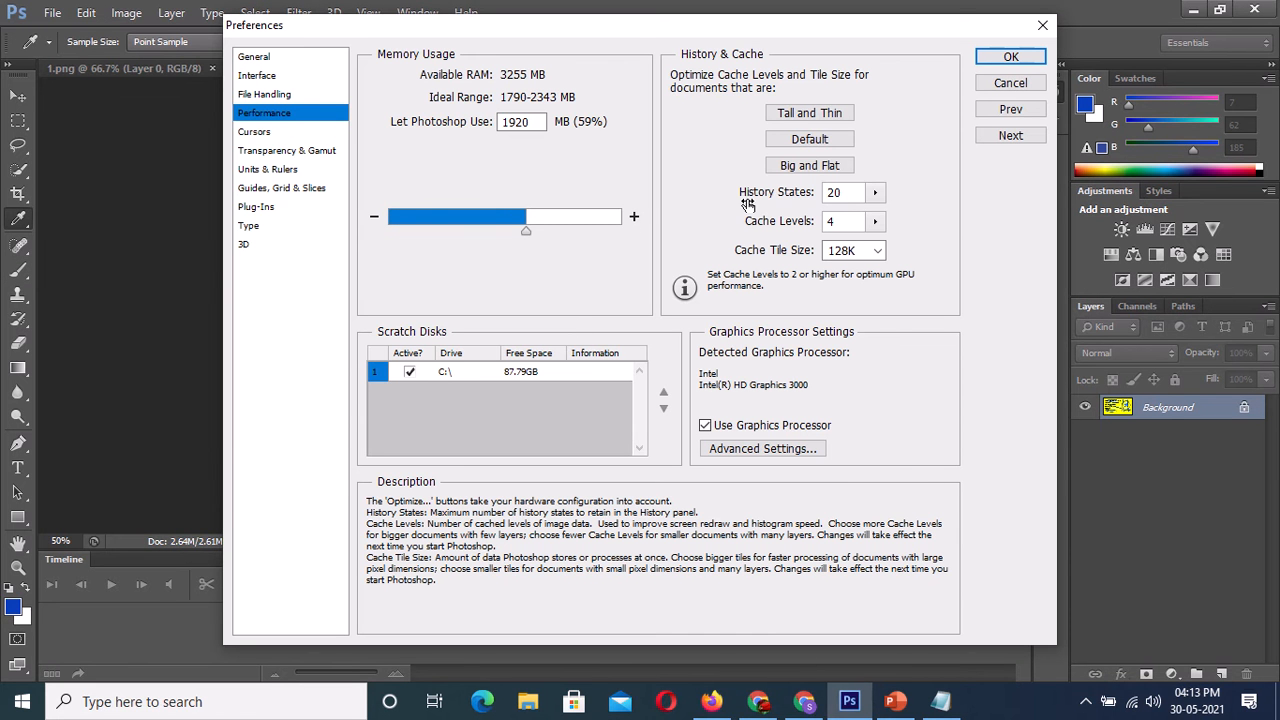
{"action": "left_click", "coordinate": [875, 193]}
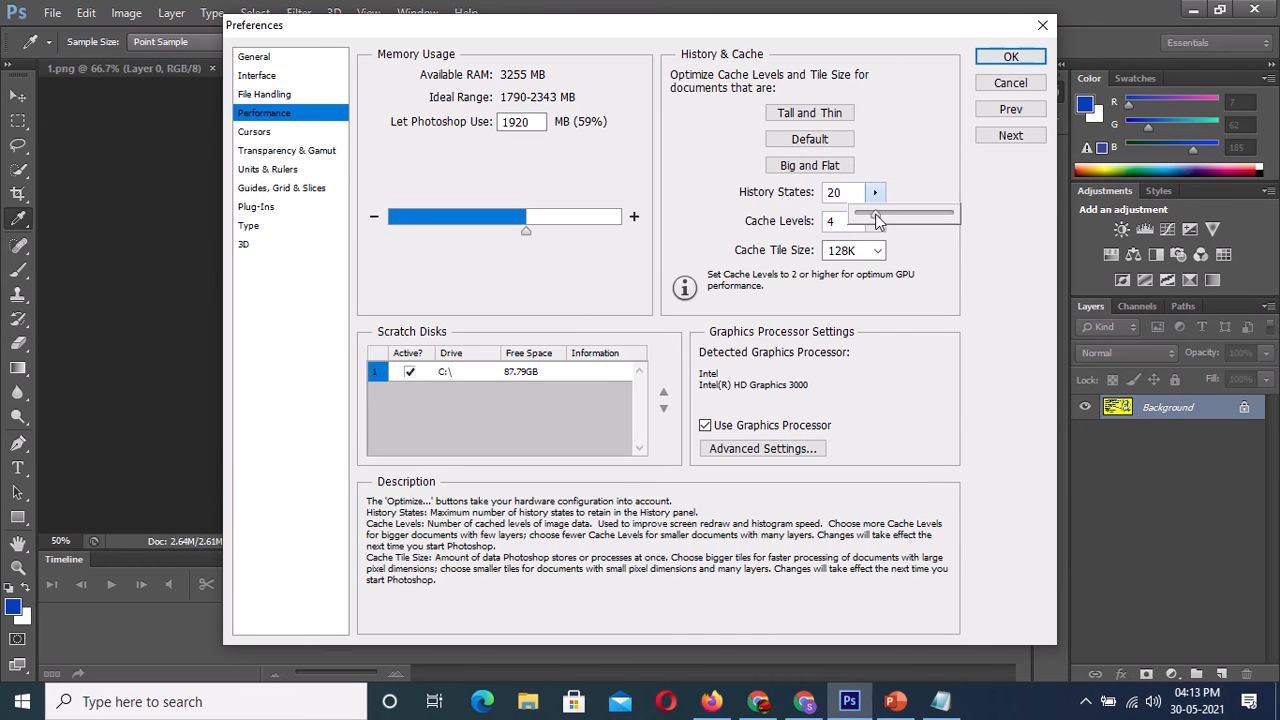
{"action": "mouse_move", "coordinate": [875, 213]}
{"action": "left_mouse_down"}
{"action": "mouse_move", "coordinate": [969, 220]}
{"action": "mouse_move", "coordinate": [857, 220]}
{"action": "mouse_move", "coordinate": [875, 220]}
{"action": "left_mouse_up"}
{"action": "left_click", "coordinate": [1008, 58]}
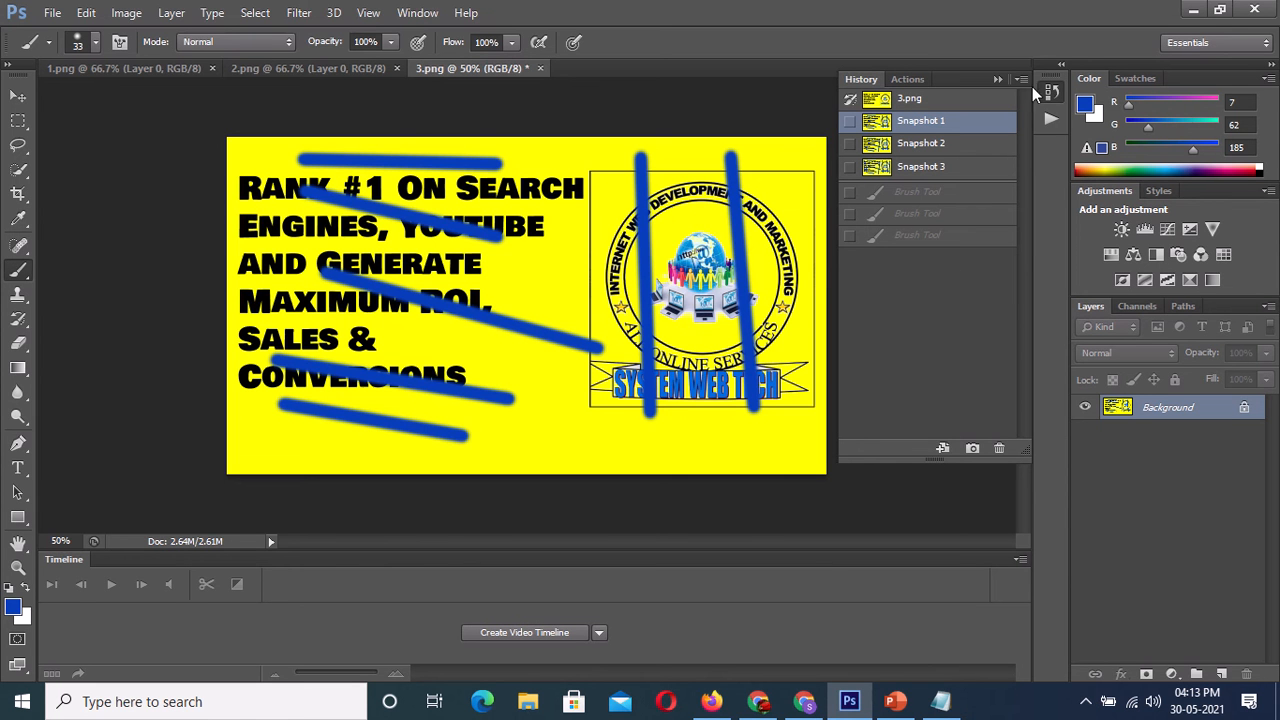
Step: Show the default actions and play Sepia Toning (layer) on 1.png
{"action": "left_click", "coordinate": [414, 13]}
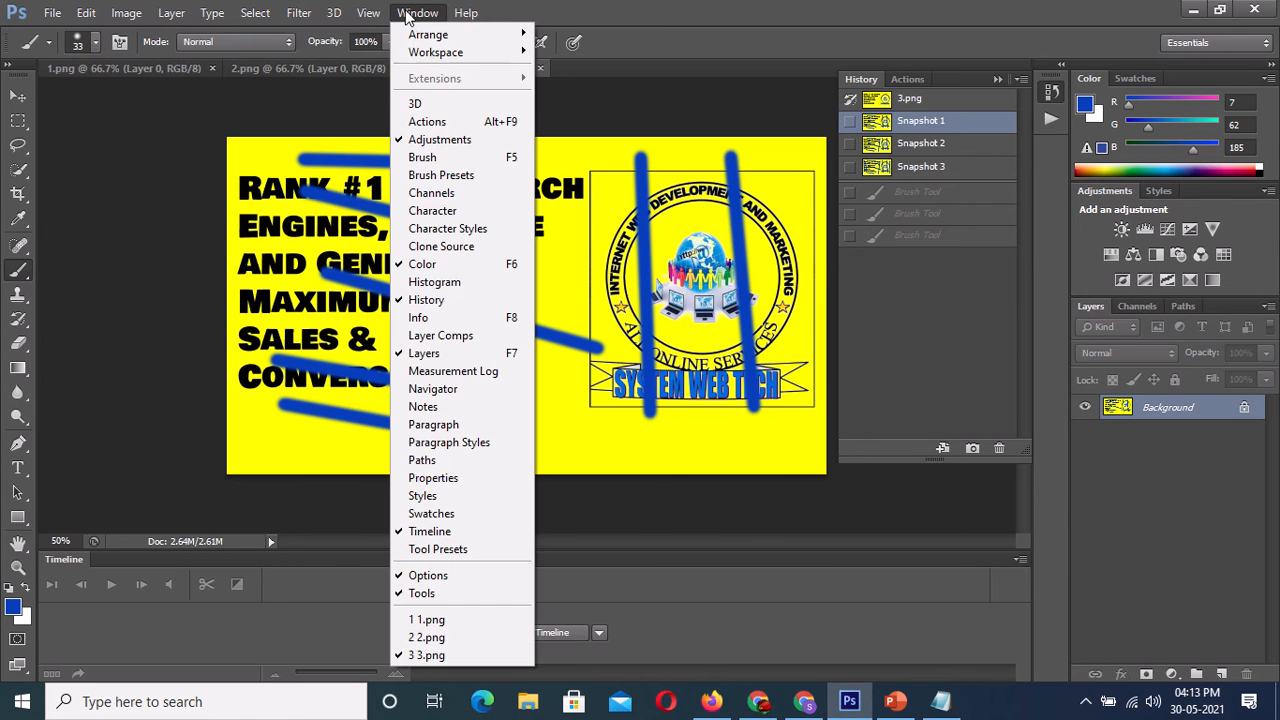
{"action": "left_click", "coordinate": [425, 122]}
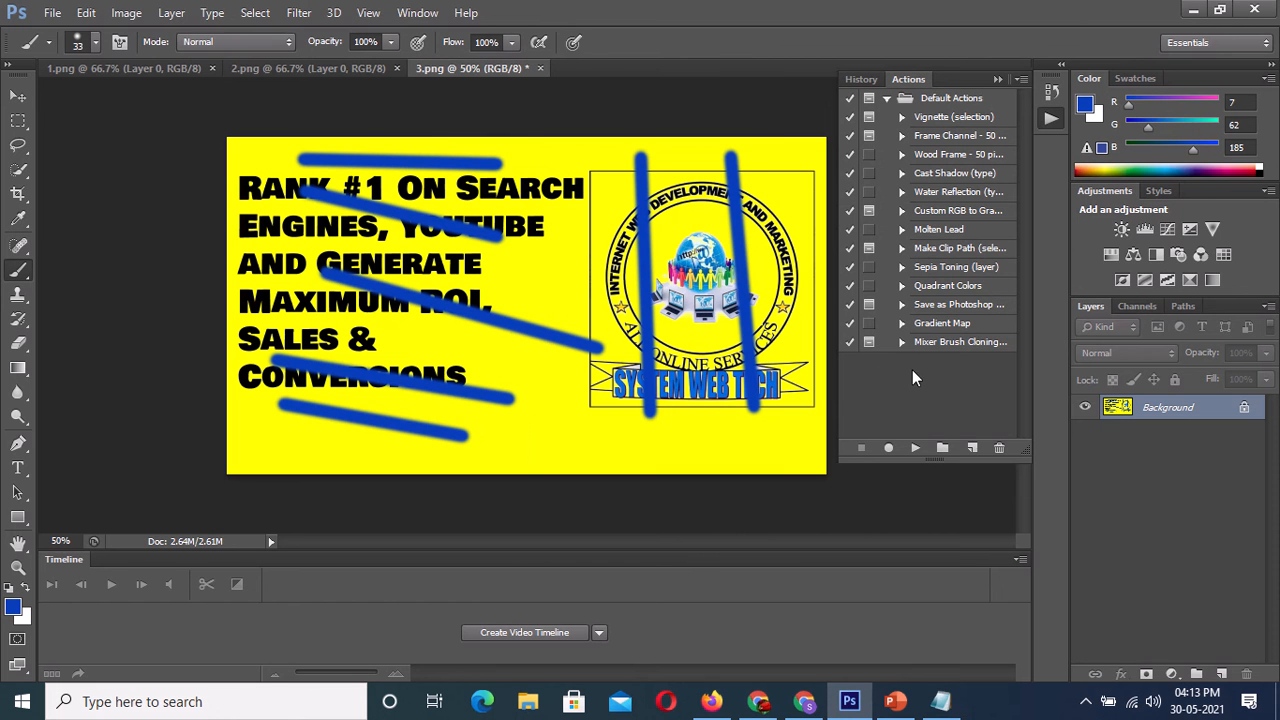
{"action": "left_click", "coordinate": [127, 70]}
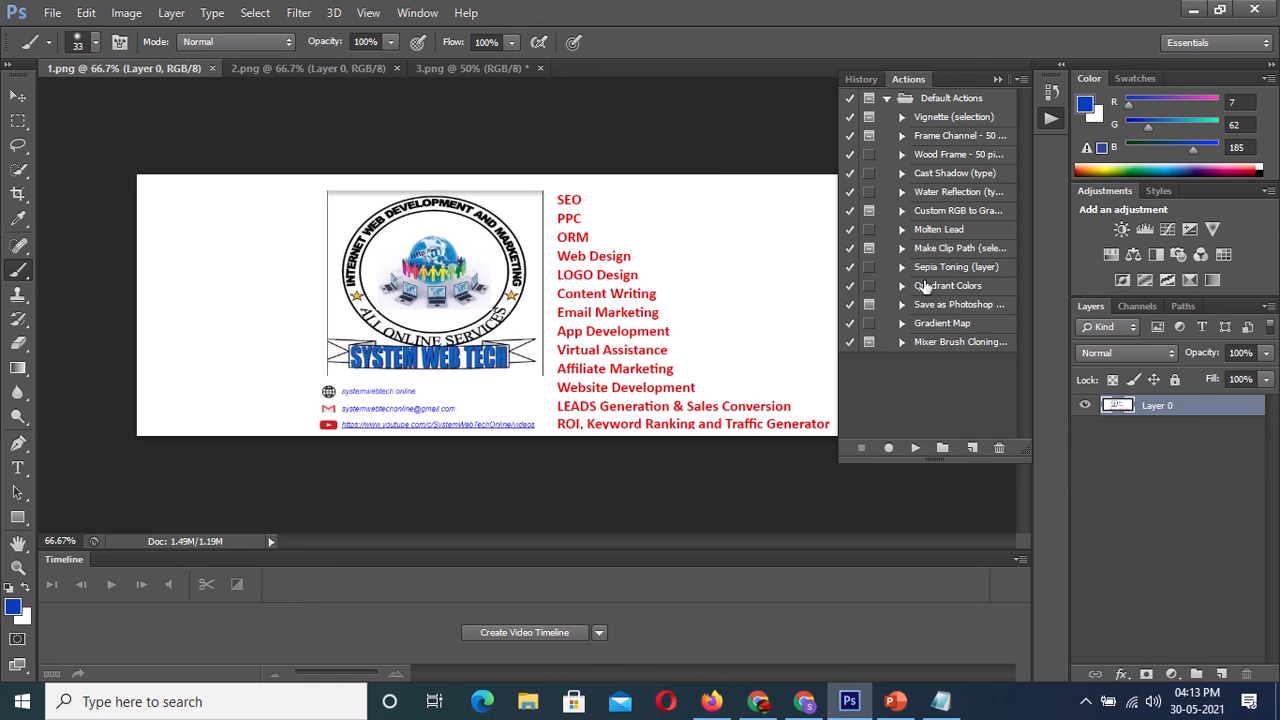
{"action": "left_click", "coordinate": [902, 267]}
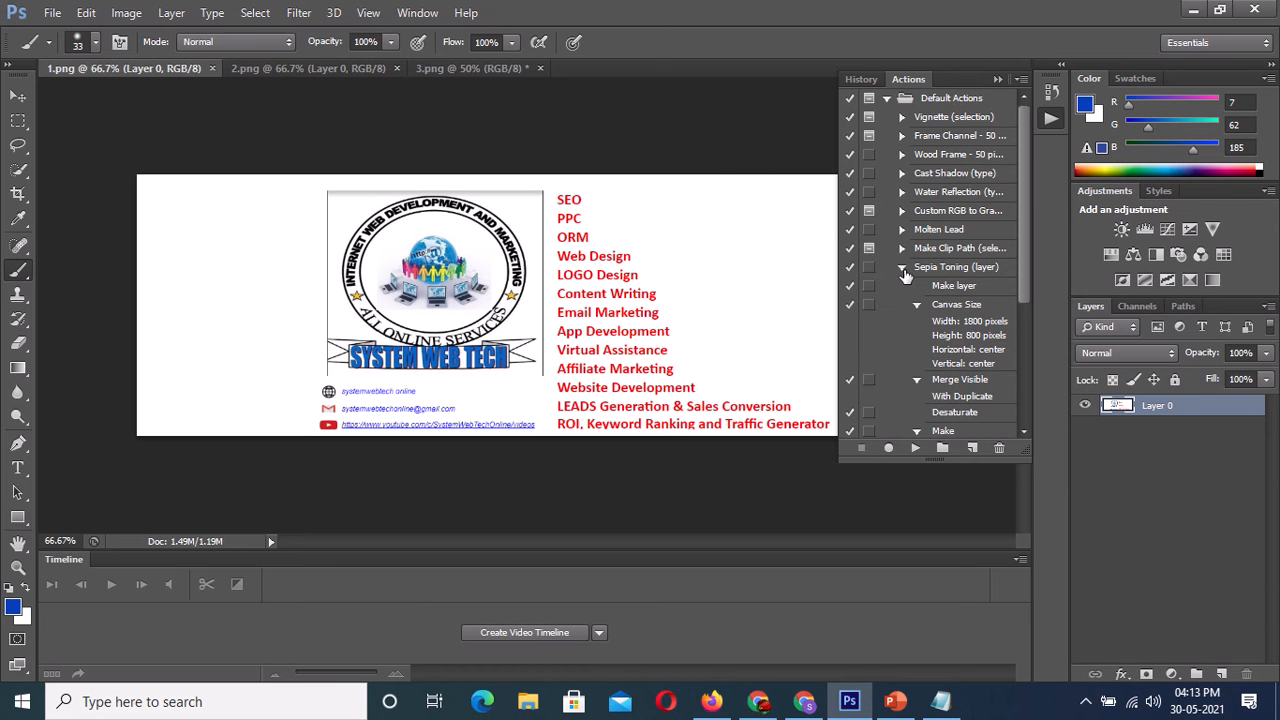
{"action": "scroll", "coordinate": [920, 405], "scroll_direction": "down", "scroll_amount": 2}
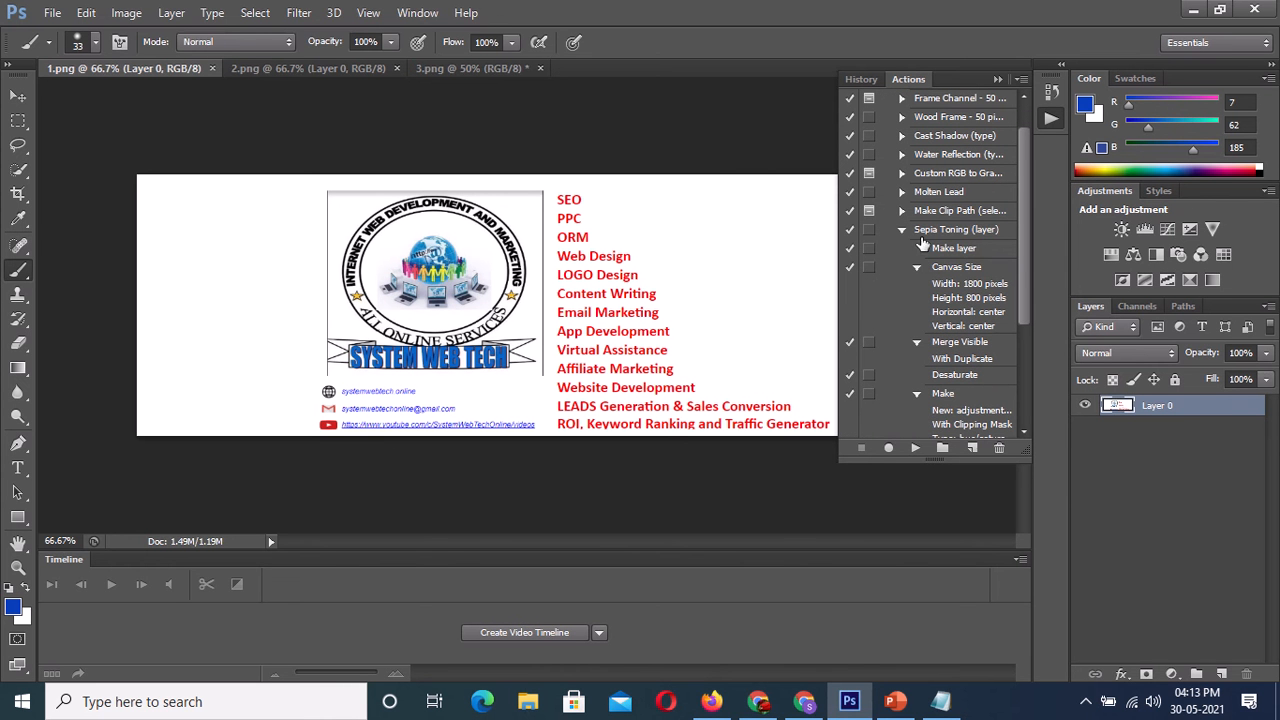
{"action": "left_click", "coordinate": [930, 235]}
{"action": "left_click", "coordinate": [913, 448]}
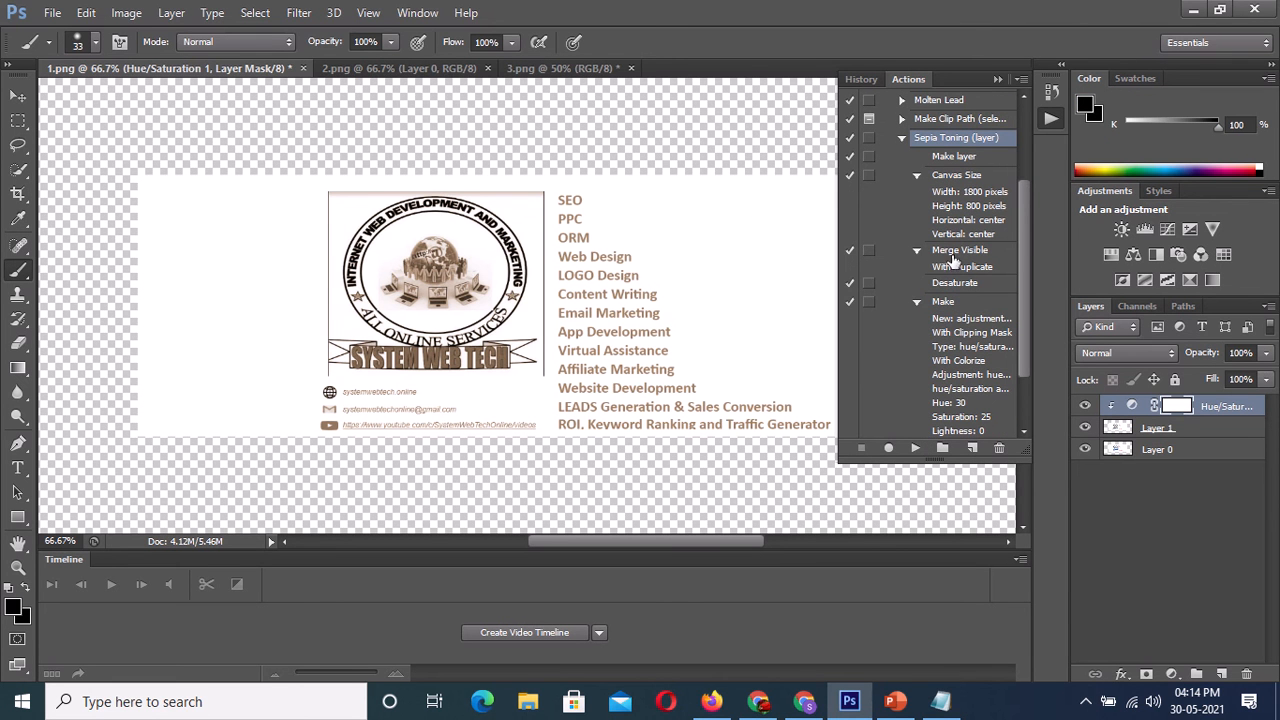
Step: Try to play the Quadrant Colors action on the sepia-toned image, continuing past Desaturate and cancelling its Levels adjustment
{"action": "left_click_drag", "start_coordinate": [1023, 192], "coordinate": [1021, 258]}
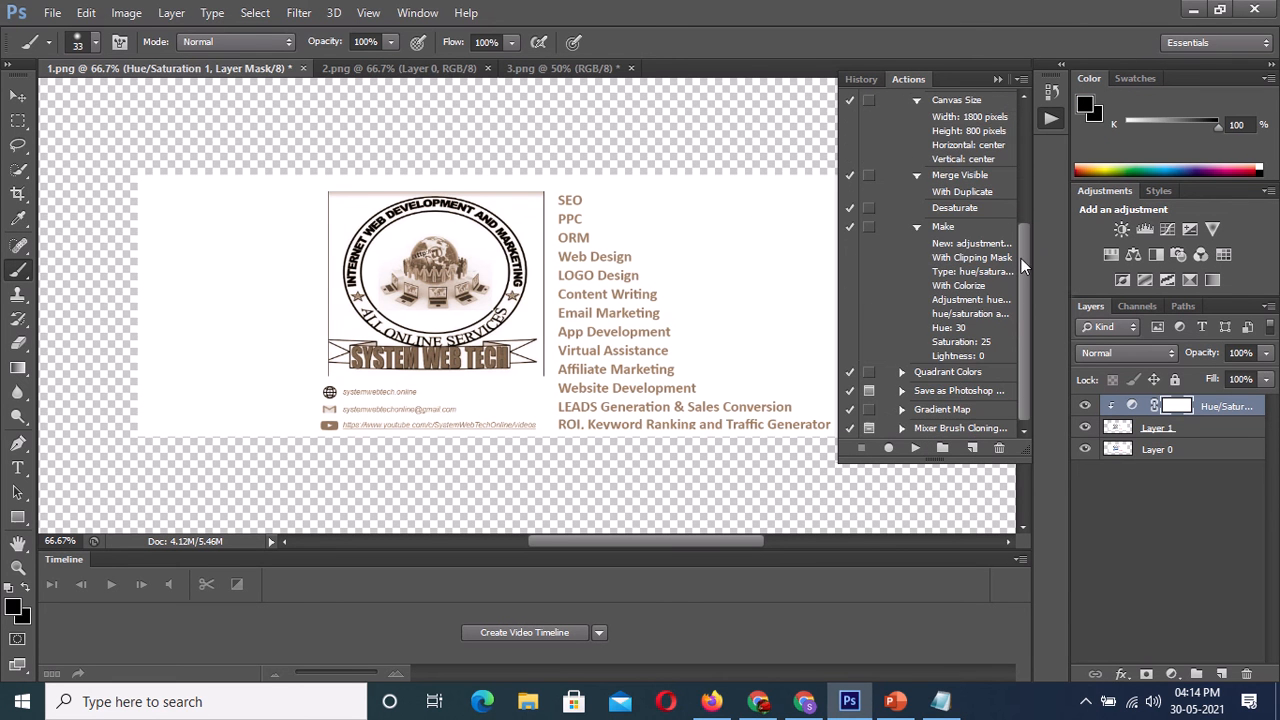
{"action": "left_click", "coordinate": [902, 372]}
{"action": "scroll", "coordinate": [903, 378], "scroll_direction": "down", "scroll_amount": 2}
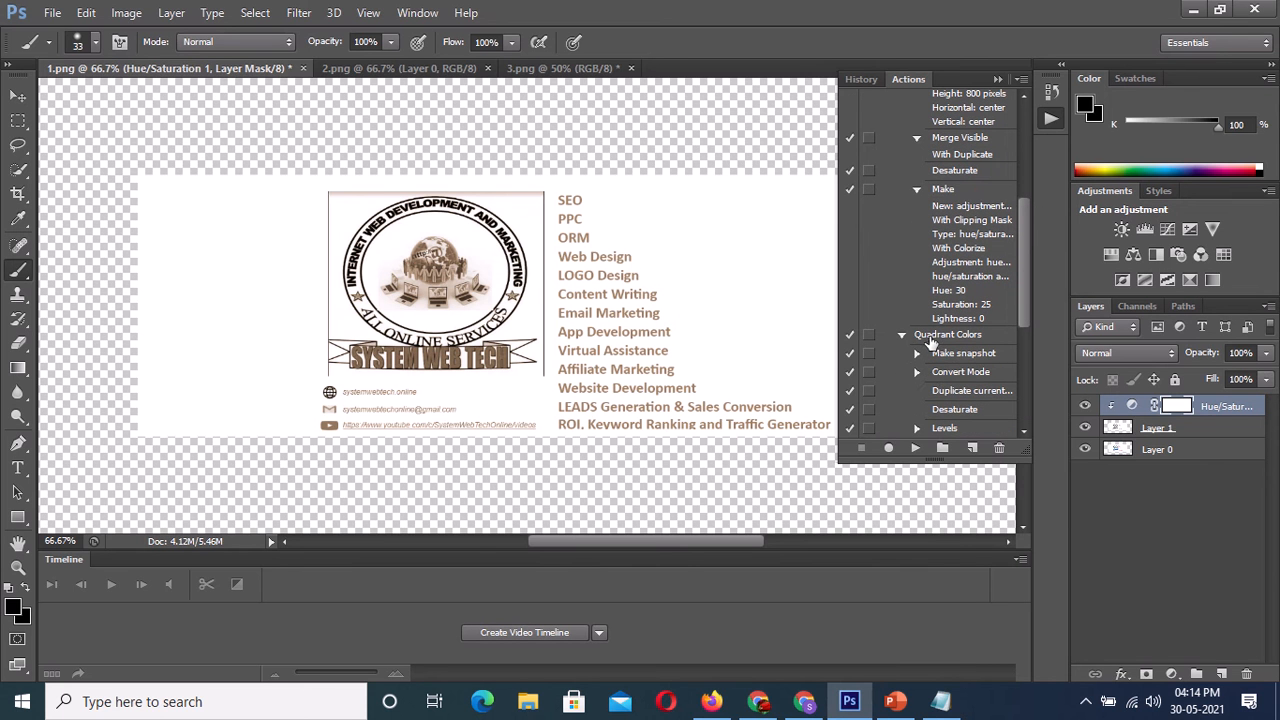
{"action": "left_click", "coordinate": [930, 338]}
{"action": "left_click", "coordinate": [915, 450]}
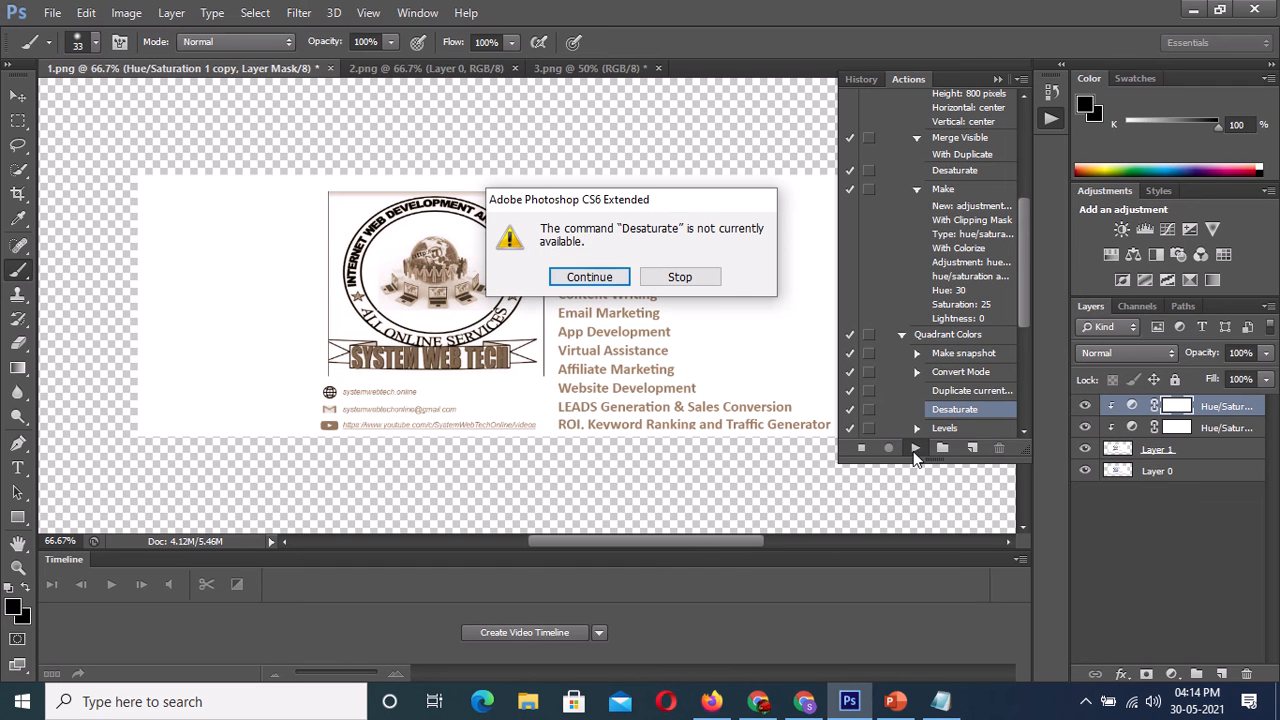
{"action": "left_click", "coordinate": [597, 277]}
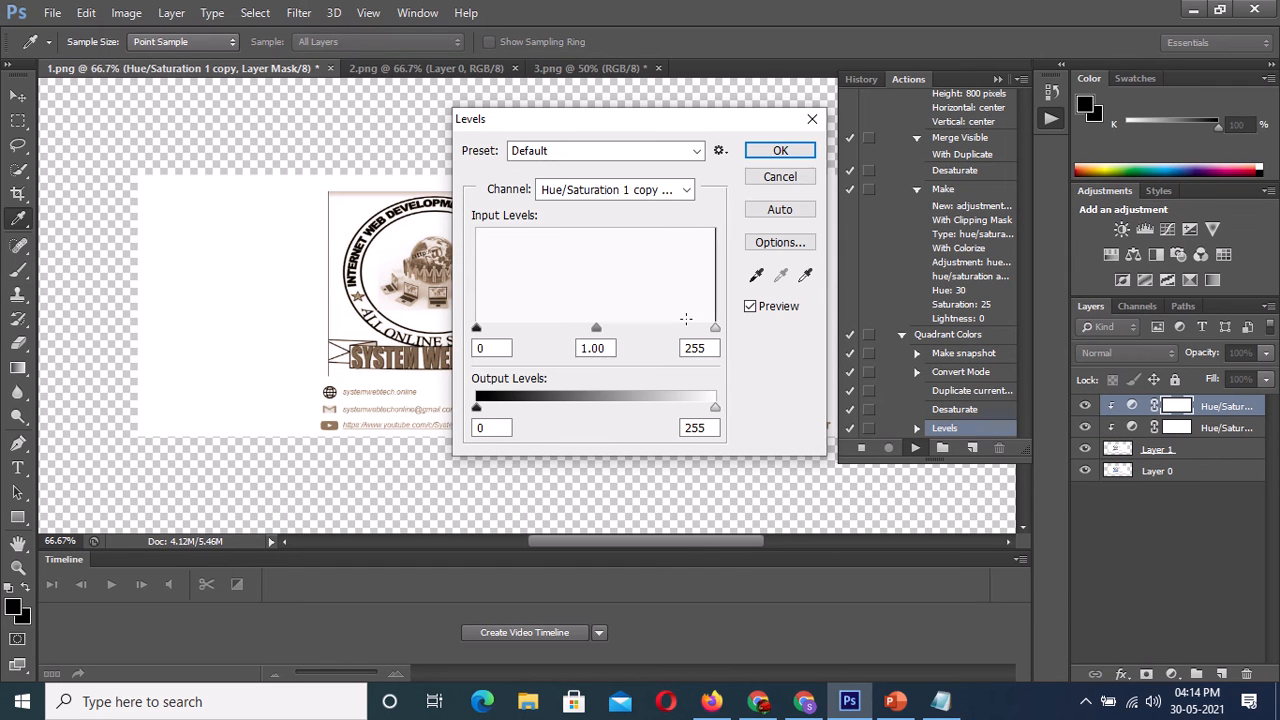
{"action": "left_click", "coordinate": [812, 119]}
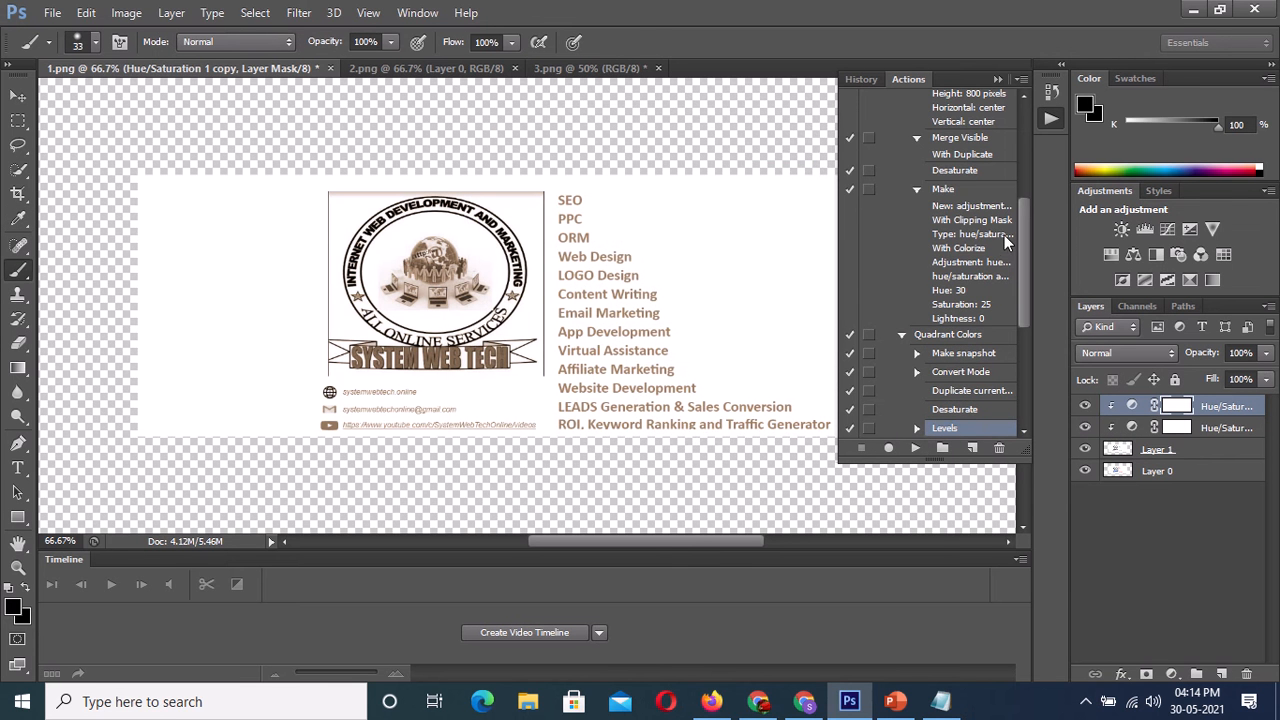
Step: Expand the Vignette (selection) and Cast Shadow (type) actions, and play Vignette (selection) on 1.png, continuing past its Feather command
{"action": "left_click_drag", "start_coordinate": [1027, 256], "coordinate": [1027, 160]}
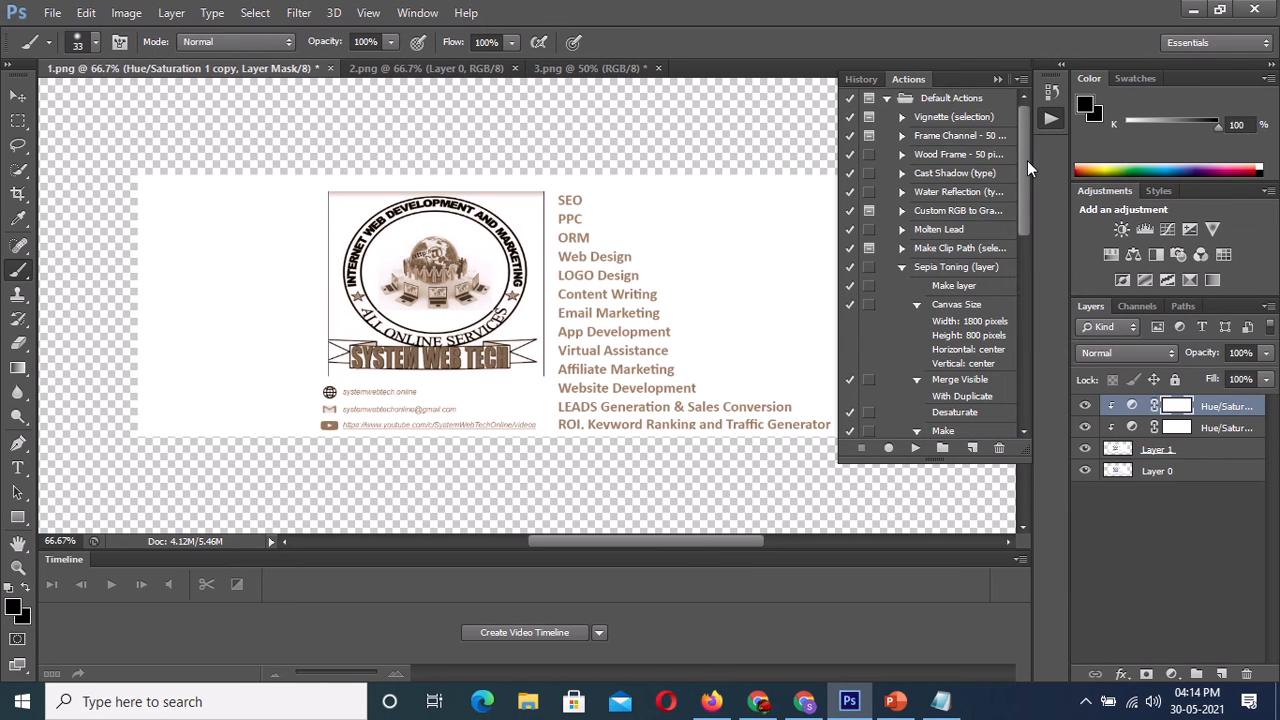
{"action": "left_click", "coordinate": [902, 117]}
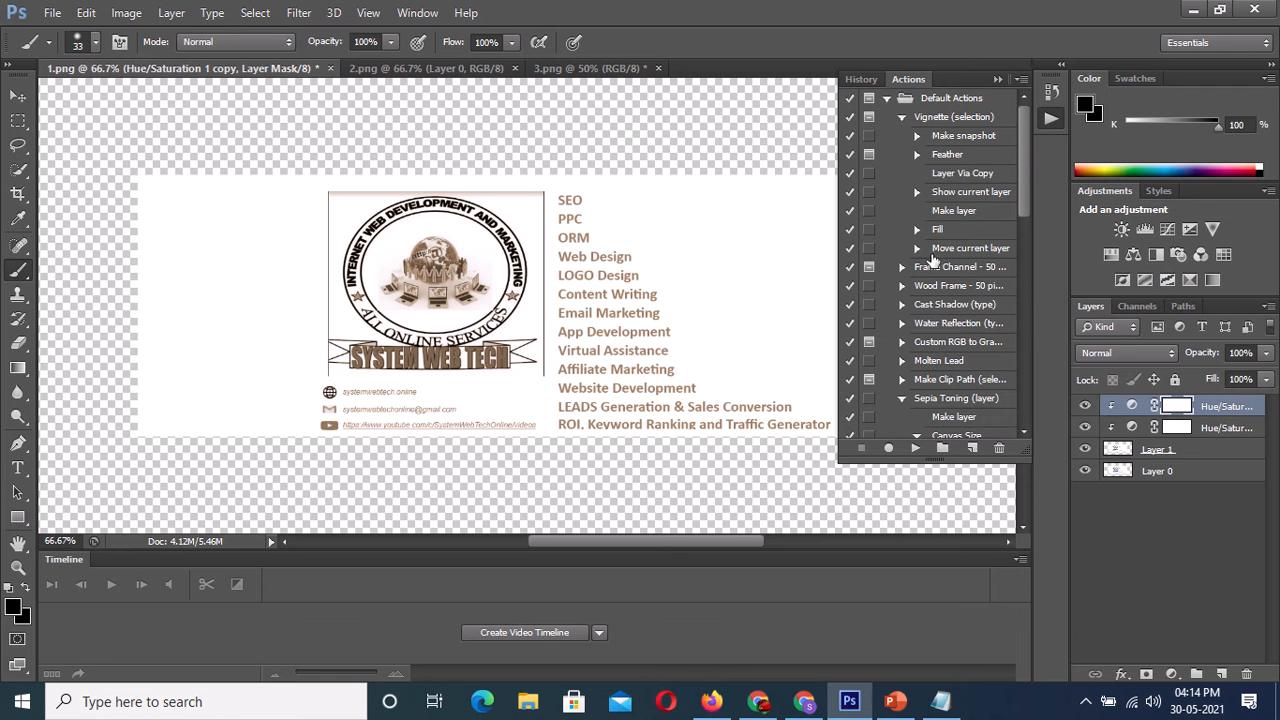
{"action": "left_click", "coordinate": [926, 118]}
{"action": "double_click", "coordinate": [928, 118]}
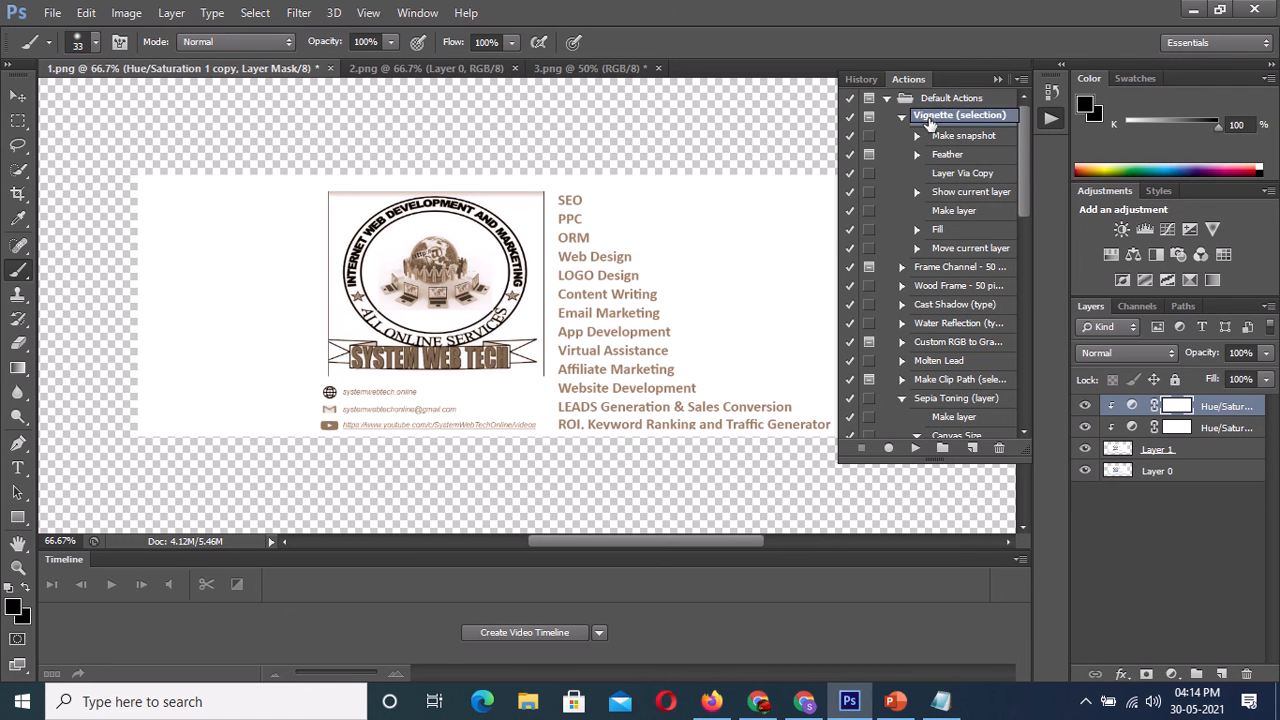
{"action": "left_click", "coordinate": [931, 298]}
{"action": "left_click", "coordinate": [902, 305]}
{"action": "scroll", "coordinate": [919, 341], "scroll_direction": "down", "scroll_amount": 2}
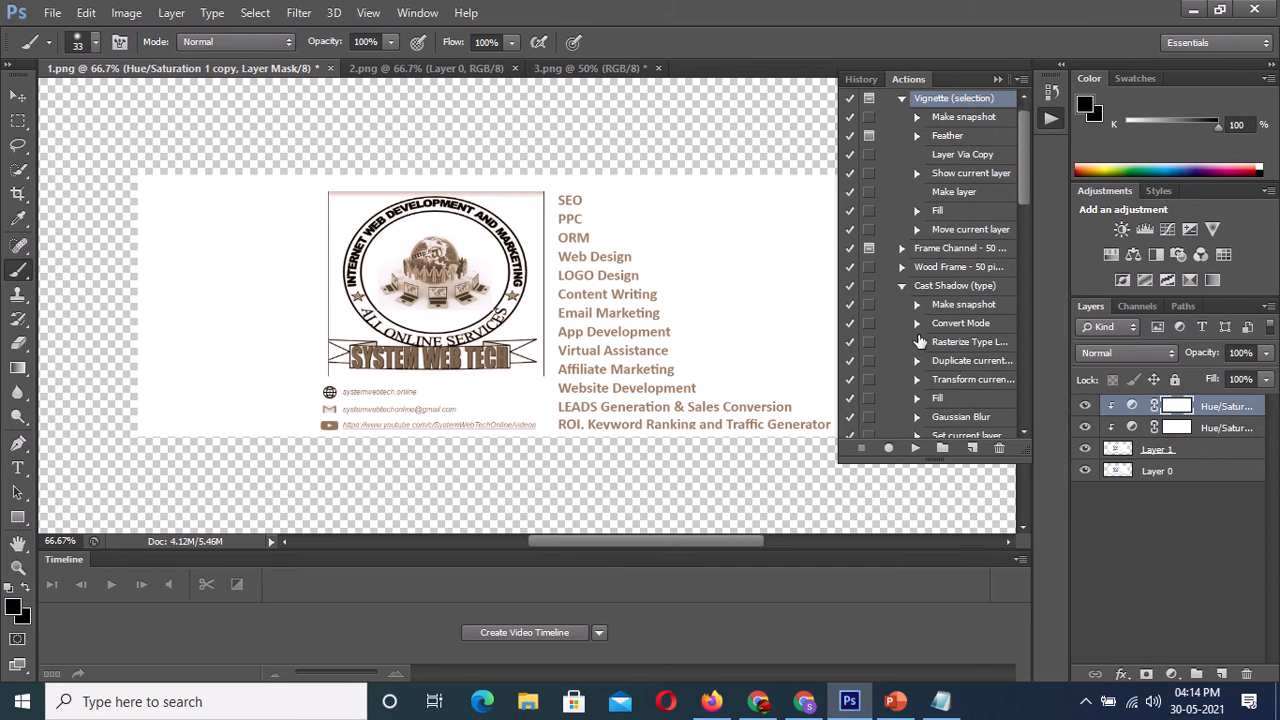
{"action": "scroll", "coordinate": [919, 341], "scroll_direction": "up", "scroll_amount": 2}
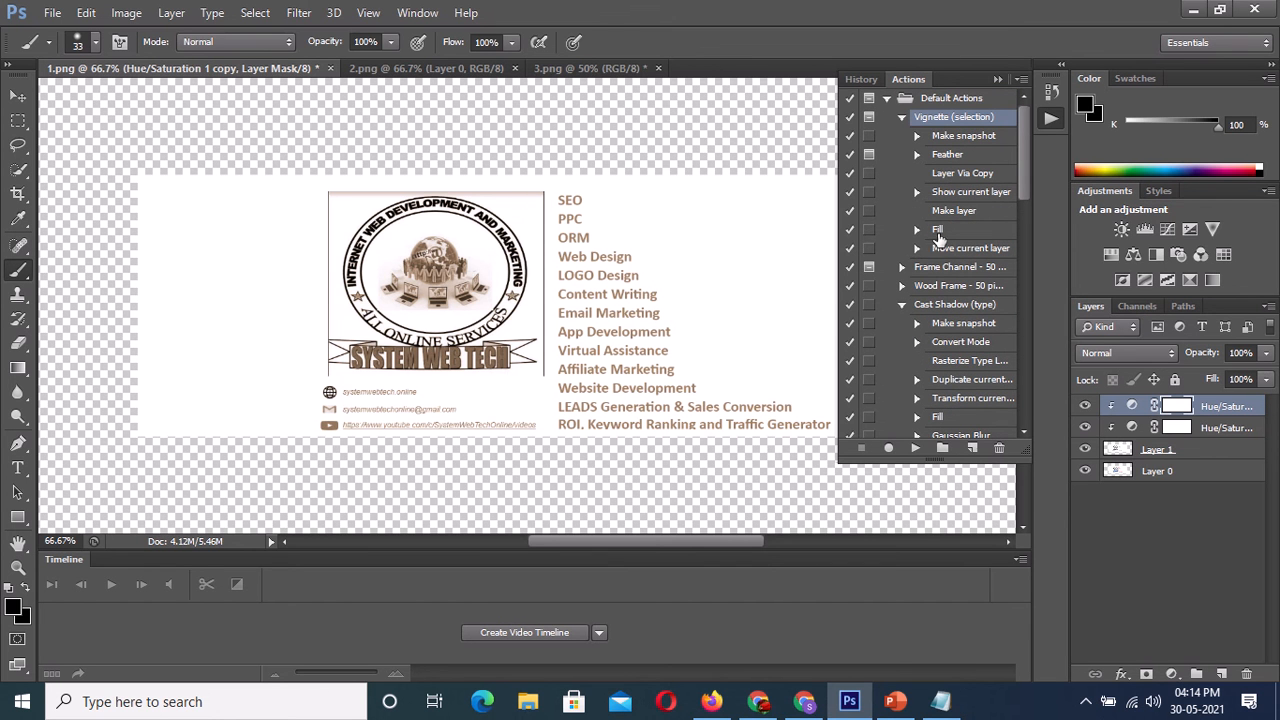
{"action": "left_click", "coordinate": [913, 449]}
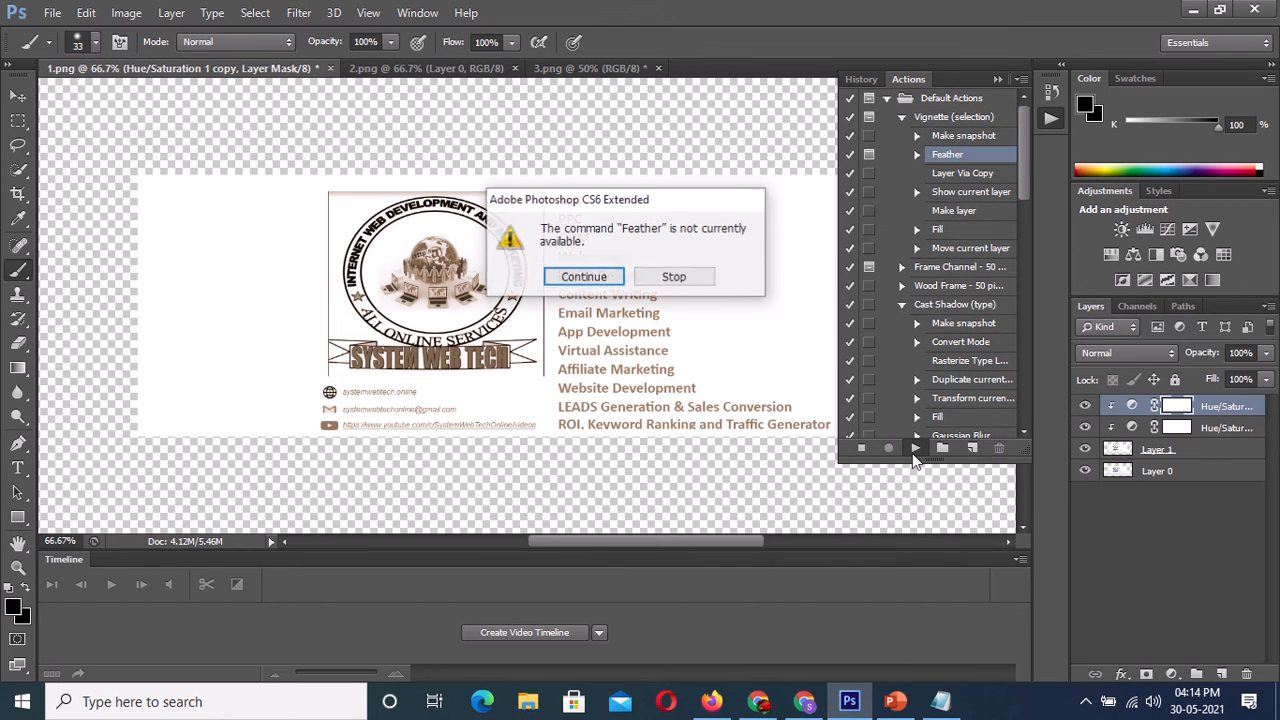
{"action": "left_click", "coordinate": [590, 275]}
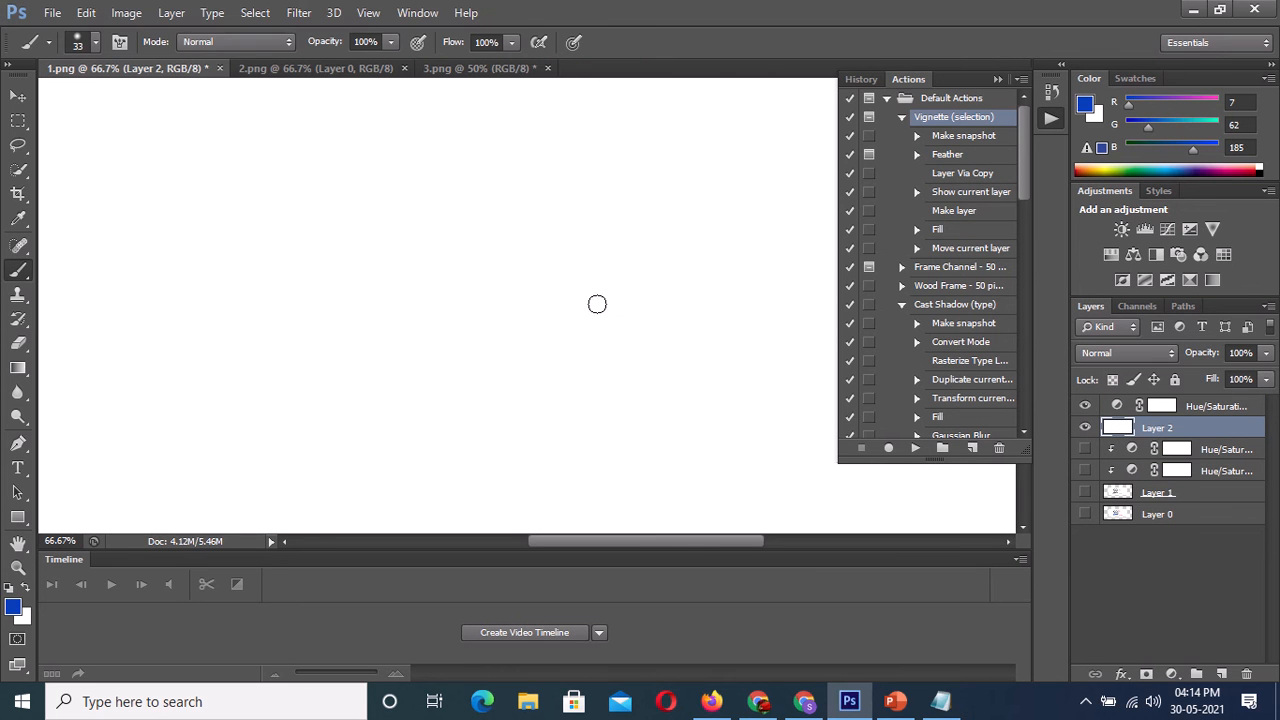
Step: Move Layer 2 to the top of the layer stack in 1.png and select Layer 0
{"action": "left_click_drag", "start_coordinate": [627, 541], "coordinate": [396, 541]}
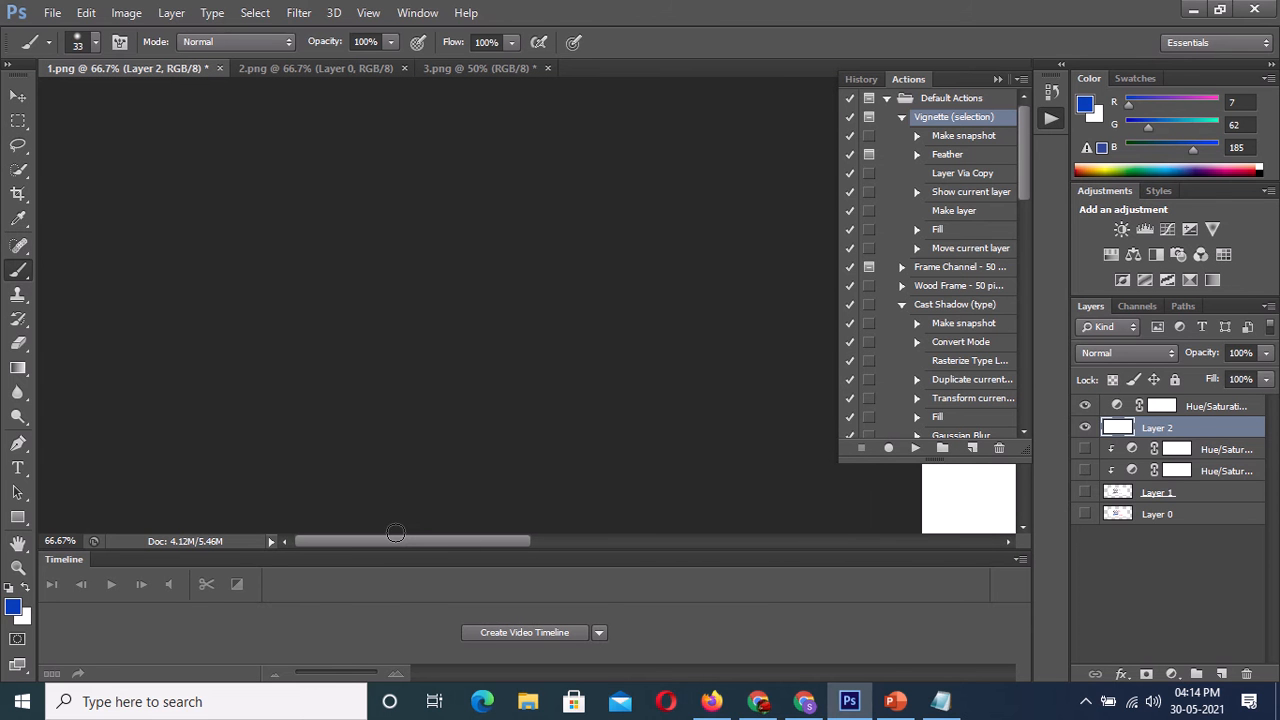
{"action": "key", "text": "ctrl+bracketright"}
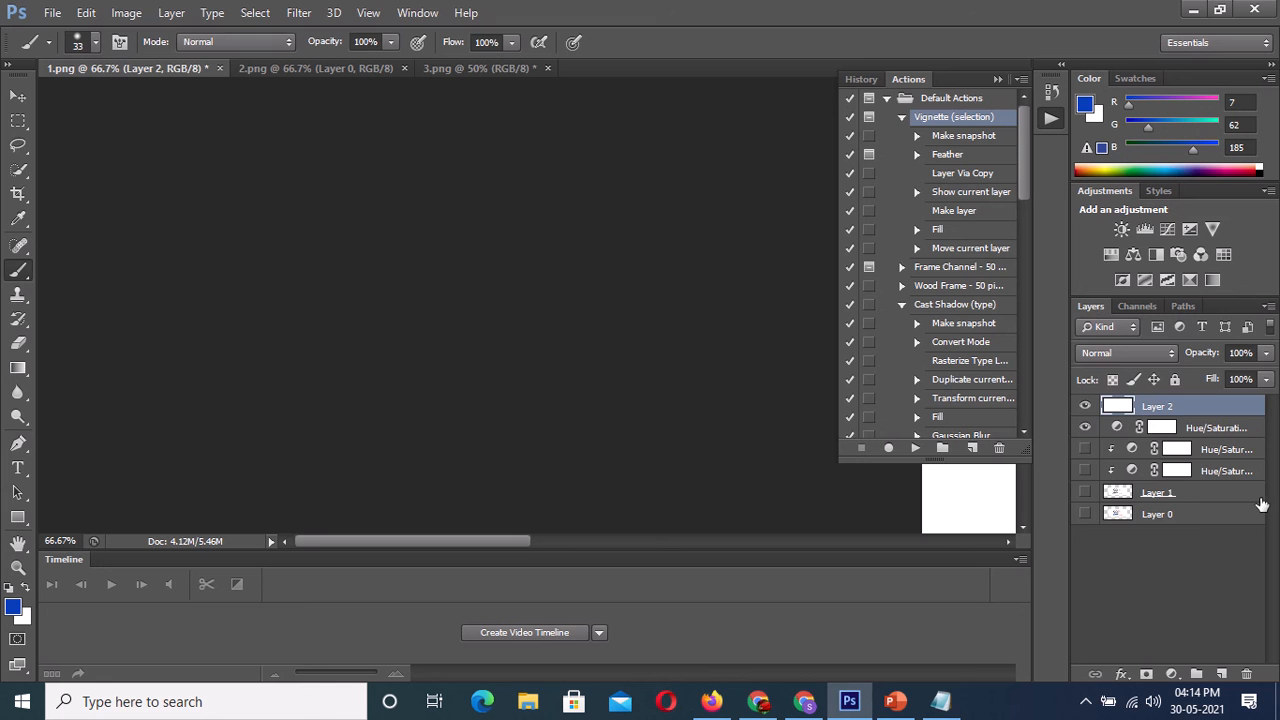
{"action": "left_click", "coordinate": [1160, 494]}
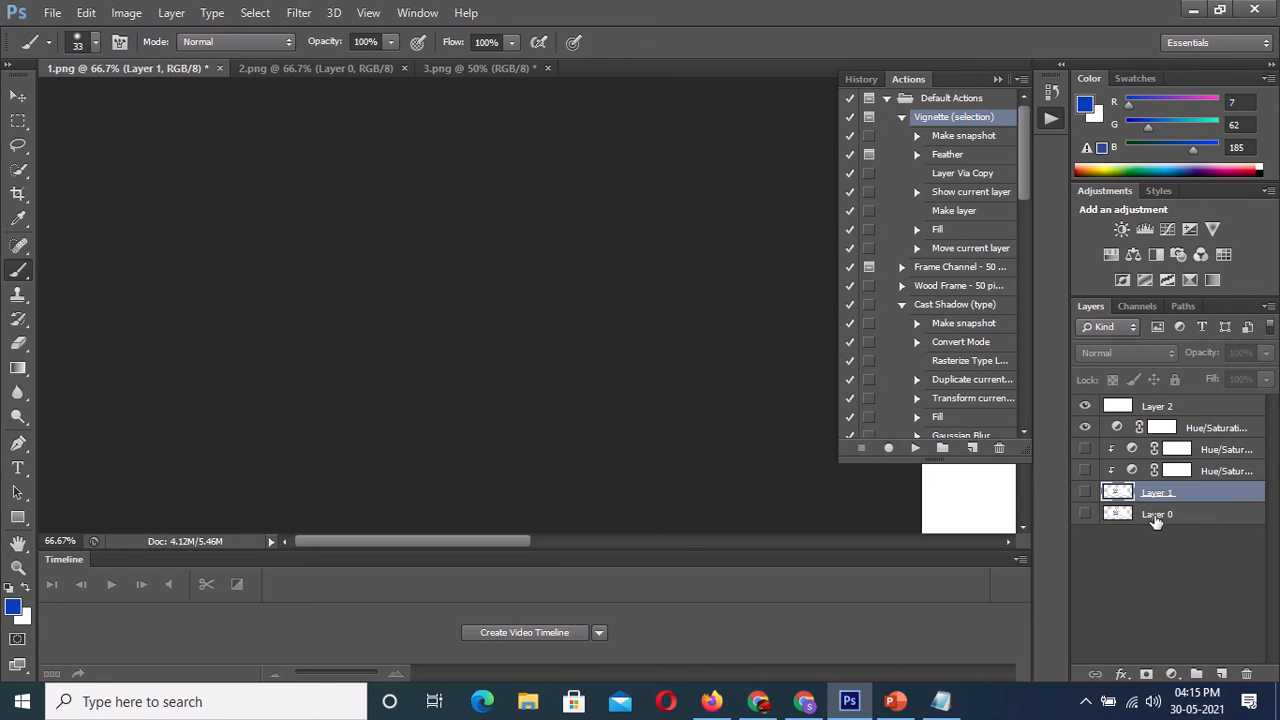
{"action": "left_click", "coordinate": [1156, 516]}
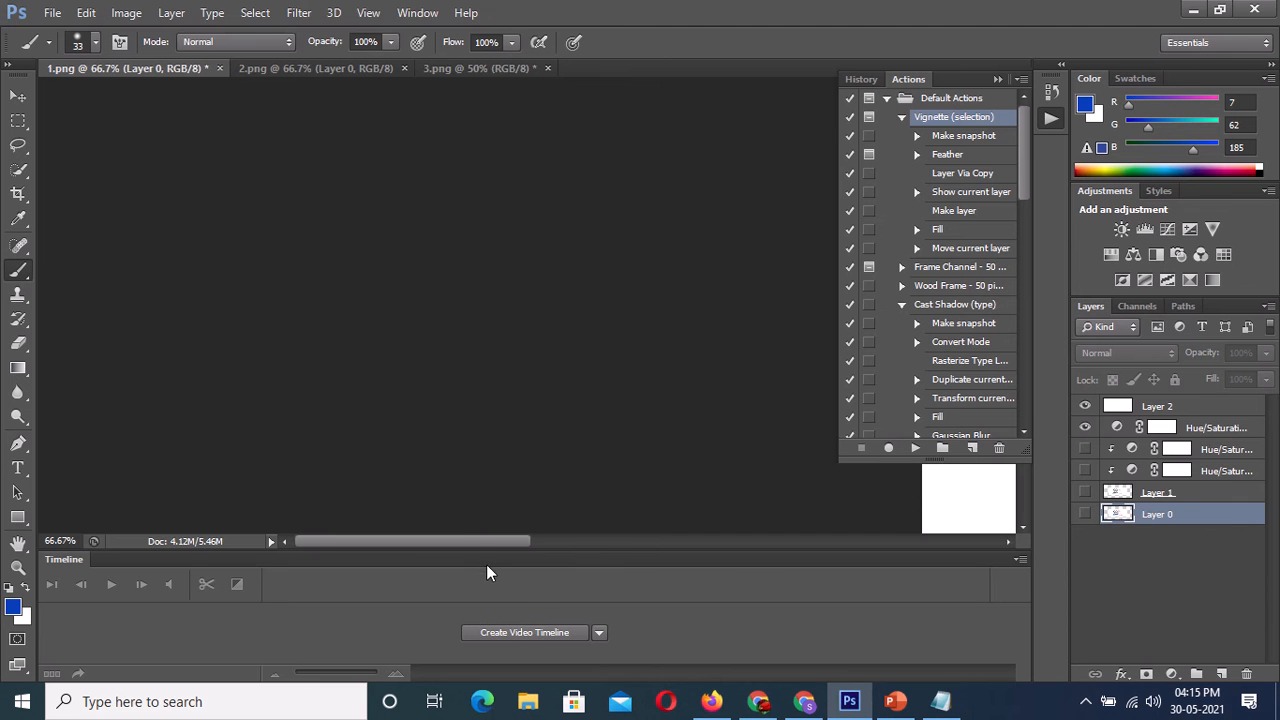
Step: Undo the vignette and sepia toning results on 1.png step by step back to the original colour banner on Layer 1
{"action": "left_click_drag", "start_coordinate": [467, 545], "coordinate": [584, 548]}
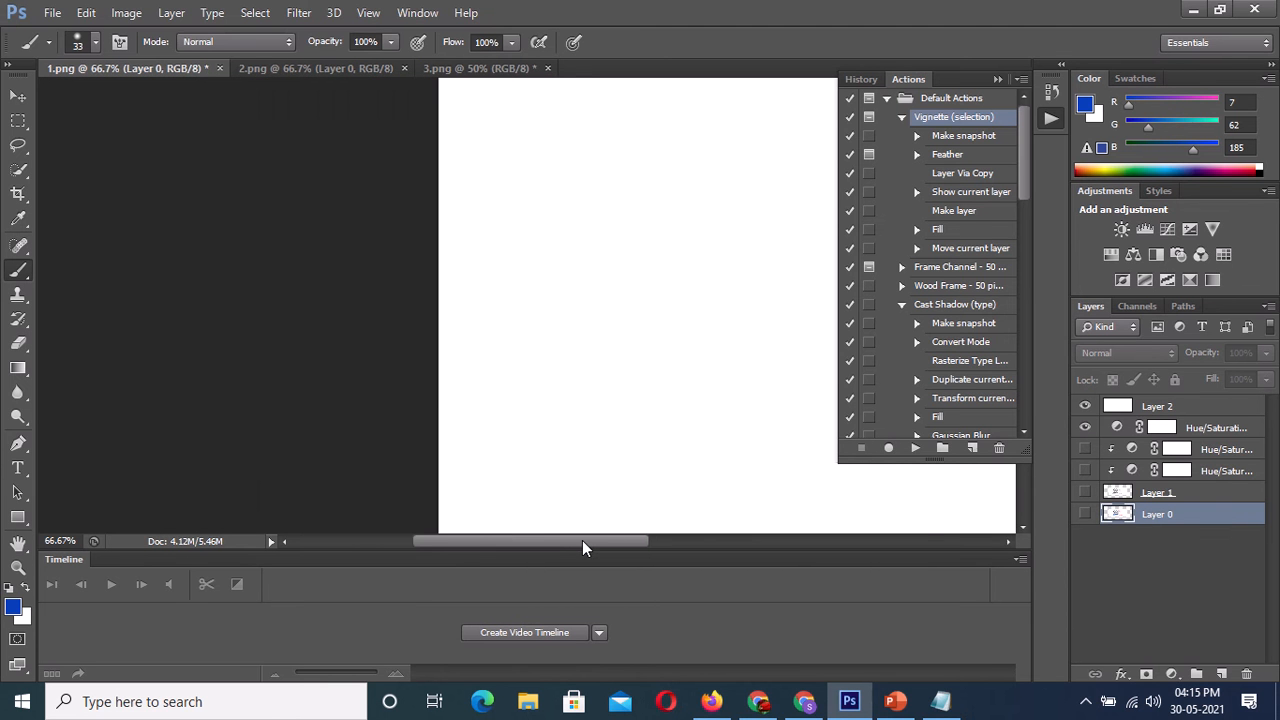
{"action": "key", "text": "ctrl+alt+z"}
{"action": "key", "text": "ctrl+alt+z"}
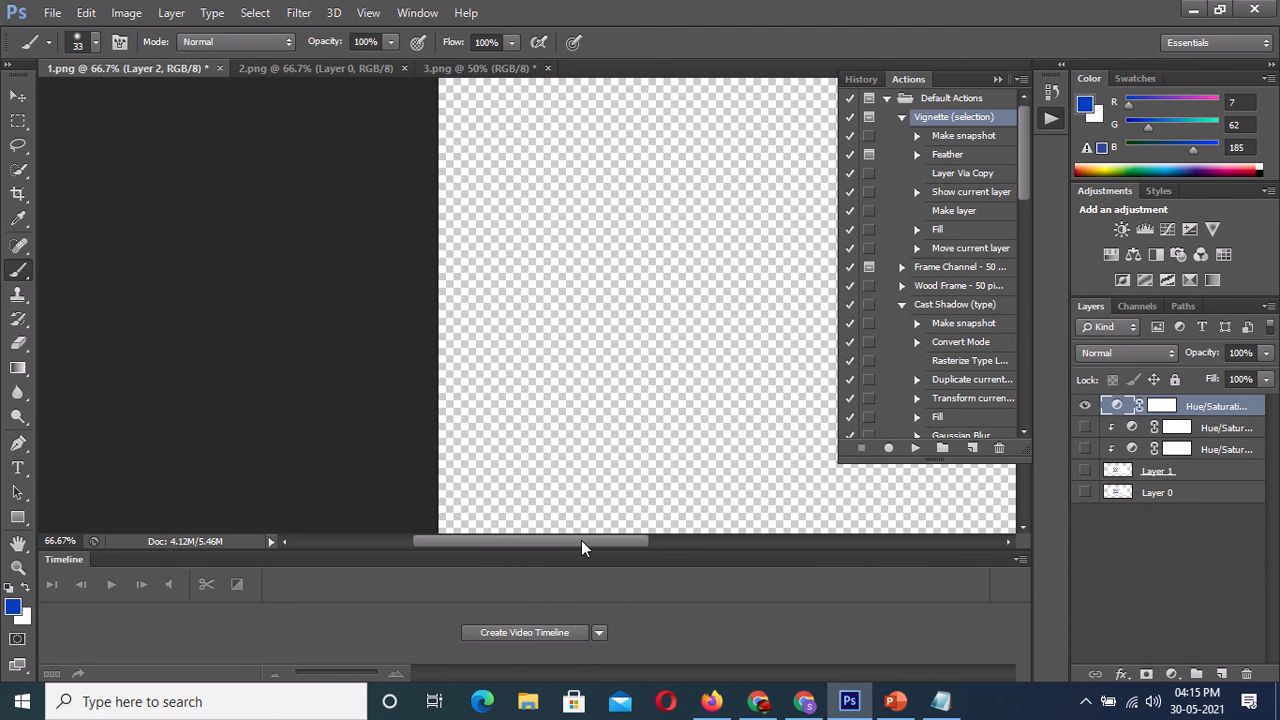
{"action": "key", "text": "ctrl+alt+z"}
{"action": "key", "text": "ctrl+alt+z"}
{"action": "key", "text": "ctrl+alt+z"}
{"action": "key", "text": "ctrl+alt+z"}
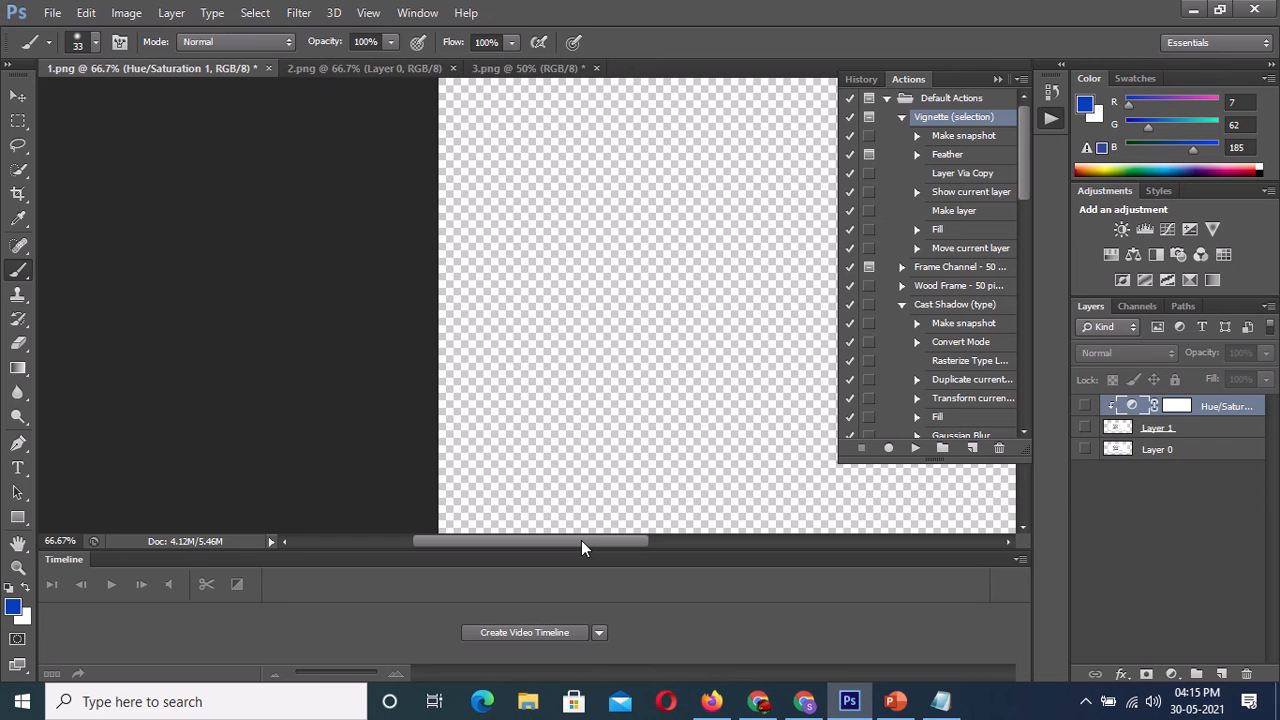
{"action": "key", "text": "ctrl+alt+z"}
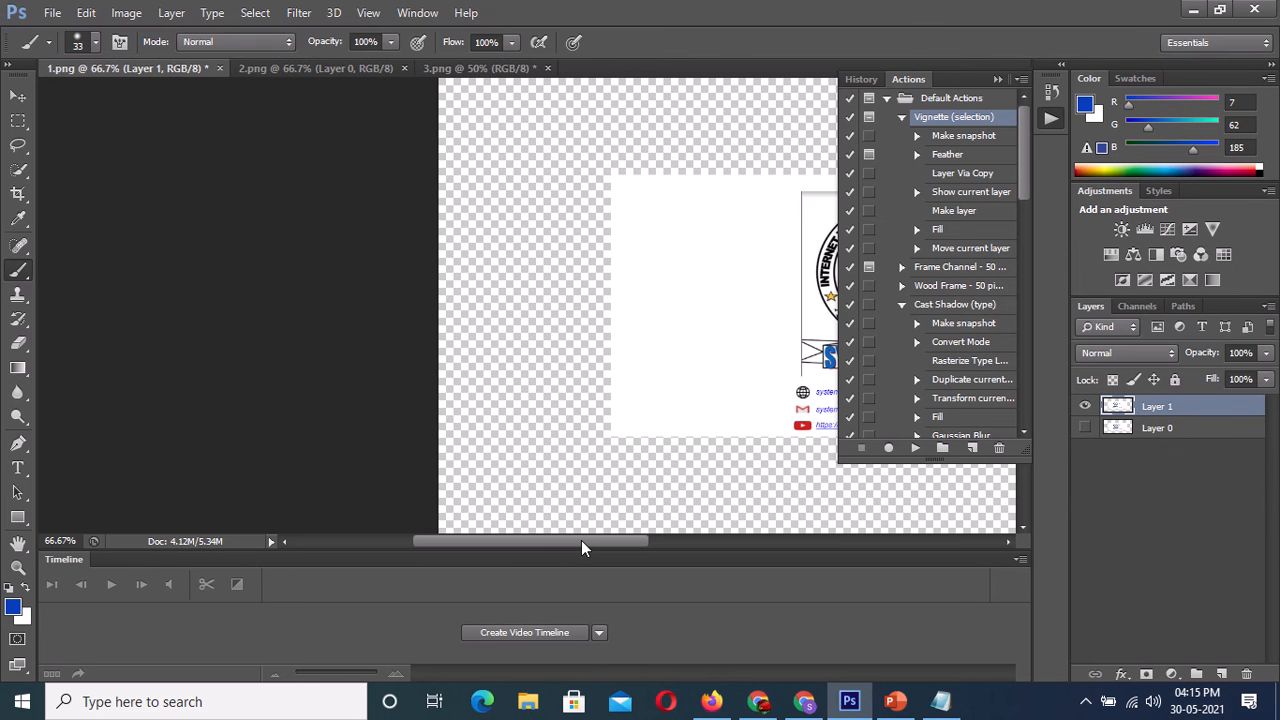
{"action": "left_click_drag", "start_coordinate": [565, 540], "coordinate": [694, 546]}
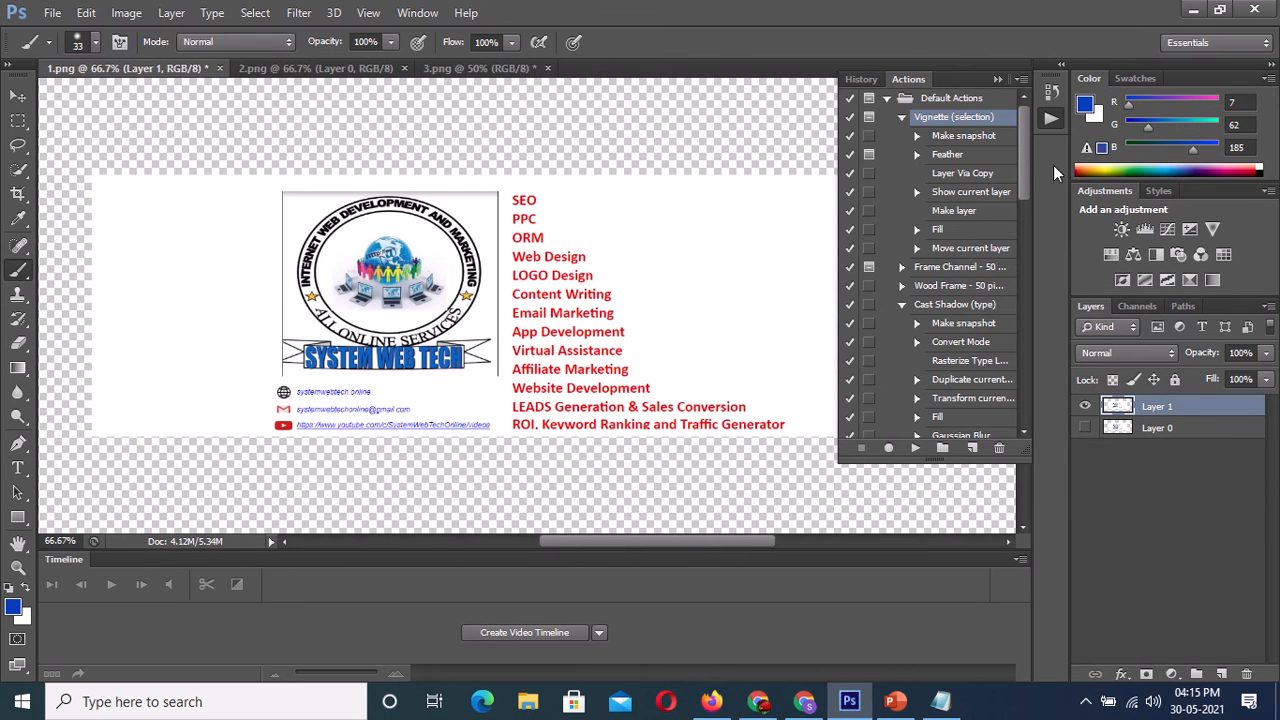
Step: Expand the Molten Lead action and try playing the still selected Vignette (selection) action, stopping at its Feather command
{"action": "left_click_drag", "start_coordinate": [1027, 143], "coordinate": [1024, 223]}
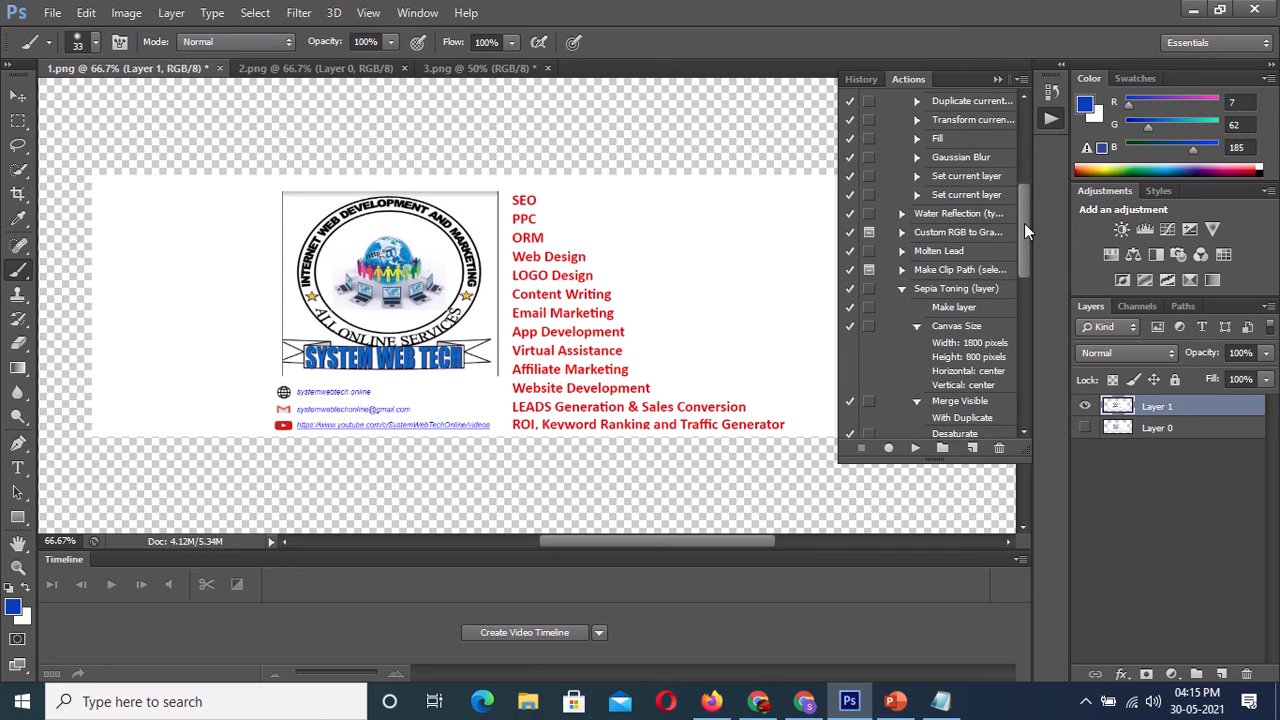
{"action": "left_click", "coordinate": [901, 245]}
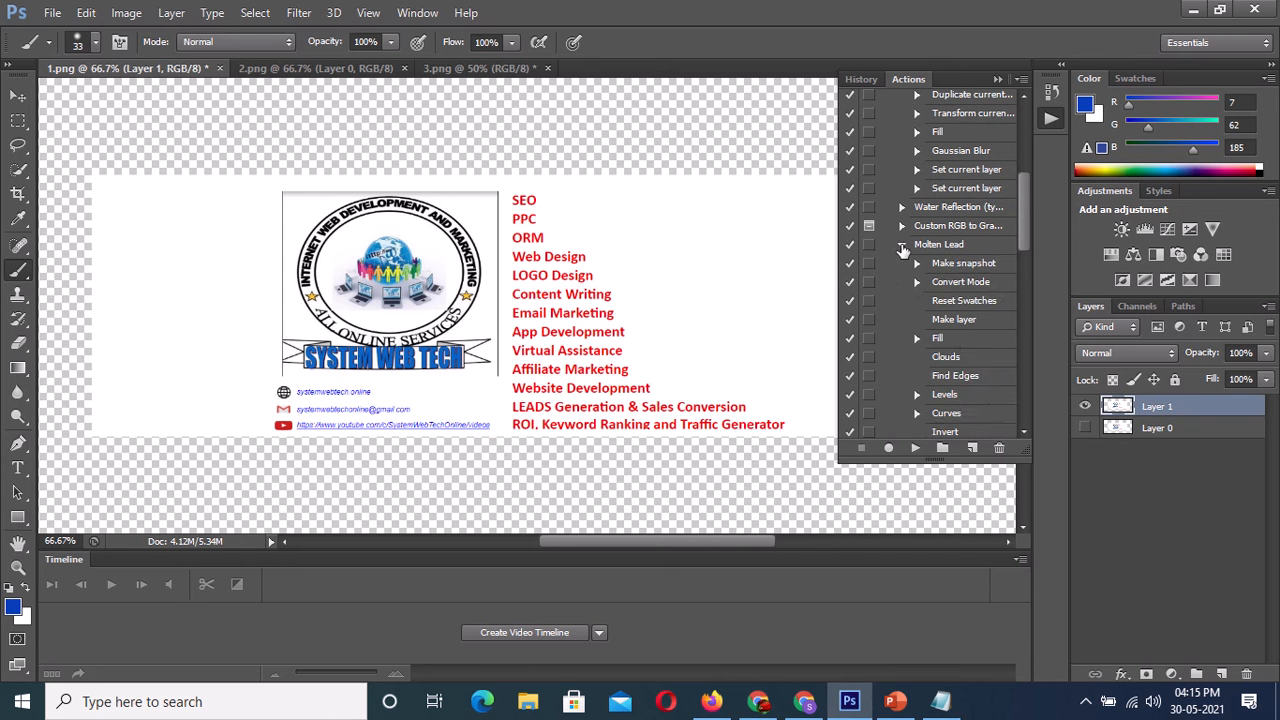
{"action": "left_click", "coordinate": [914, 449]}
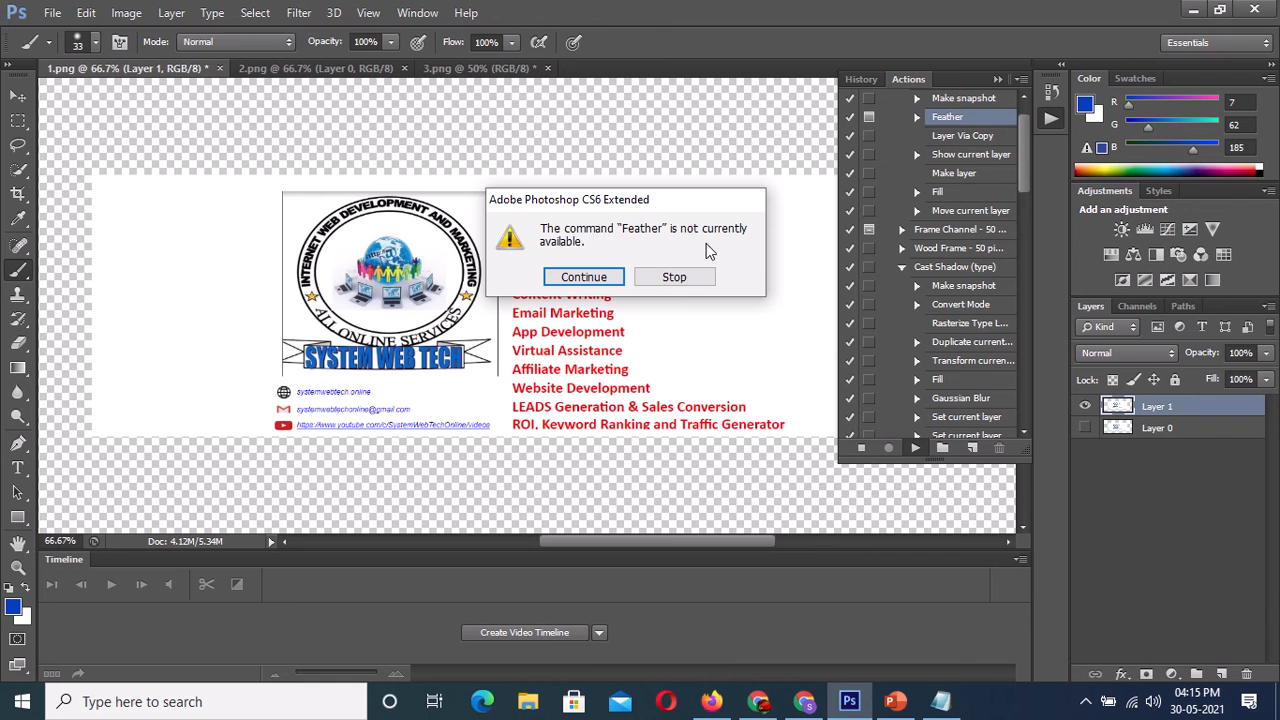
{"action": "left_click", "coordinate": [674, 277]}
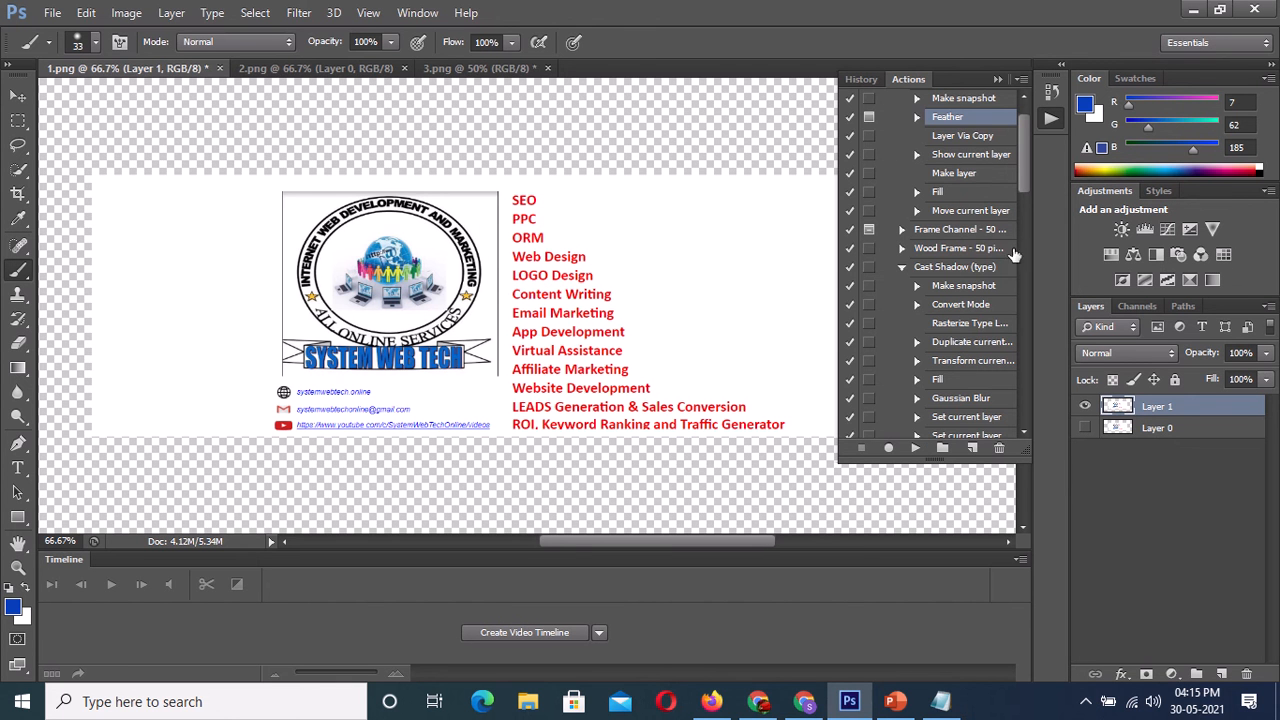
Step: Play the Molten Lead action on 1.png
{"action": "mouse_move", "coordinate": [1021, 175]}
{"action": "left_mouse_down"}
{"action": "mouse_move", "coordinate": [1020, 160]}
{"action": "mouse_move", "coordinate": [1021, 198]}
{"action": "left_mouse_up"}
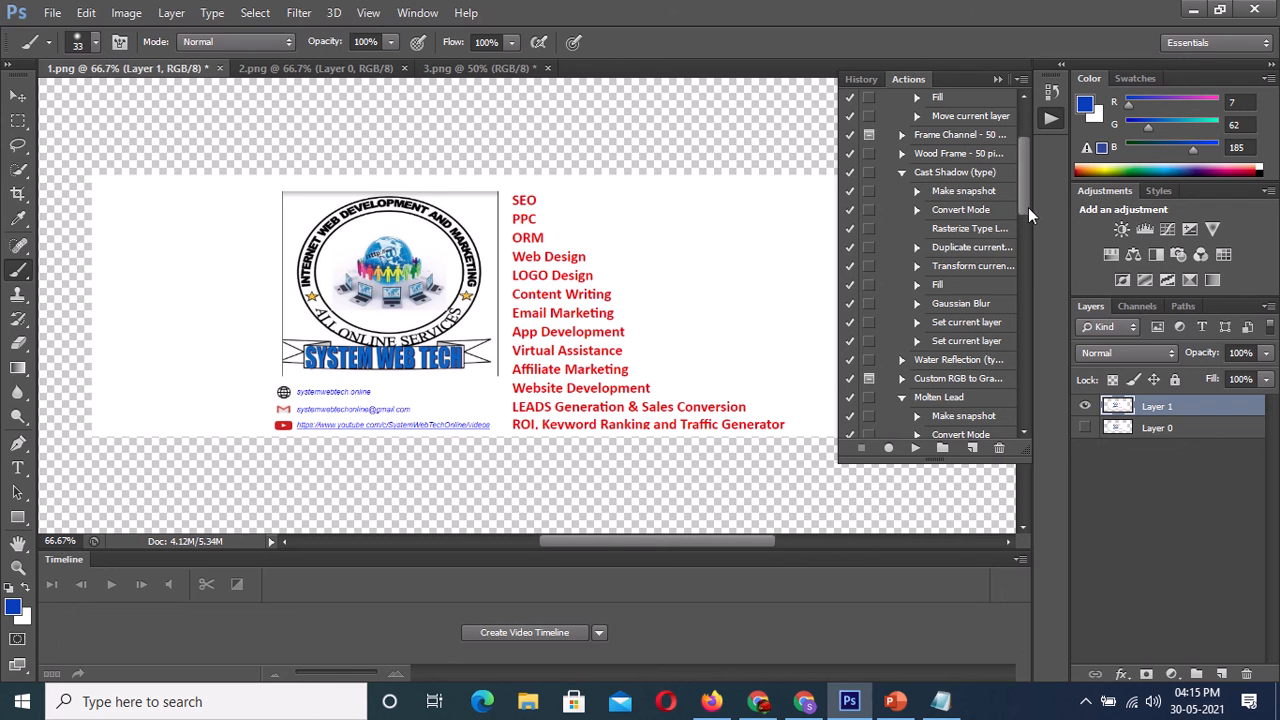
{"action": "left_click", "coordinate": [930, 400]}
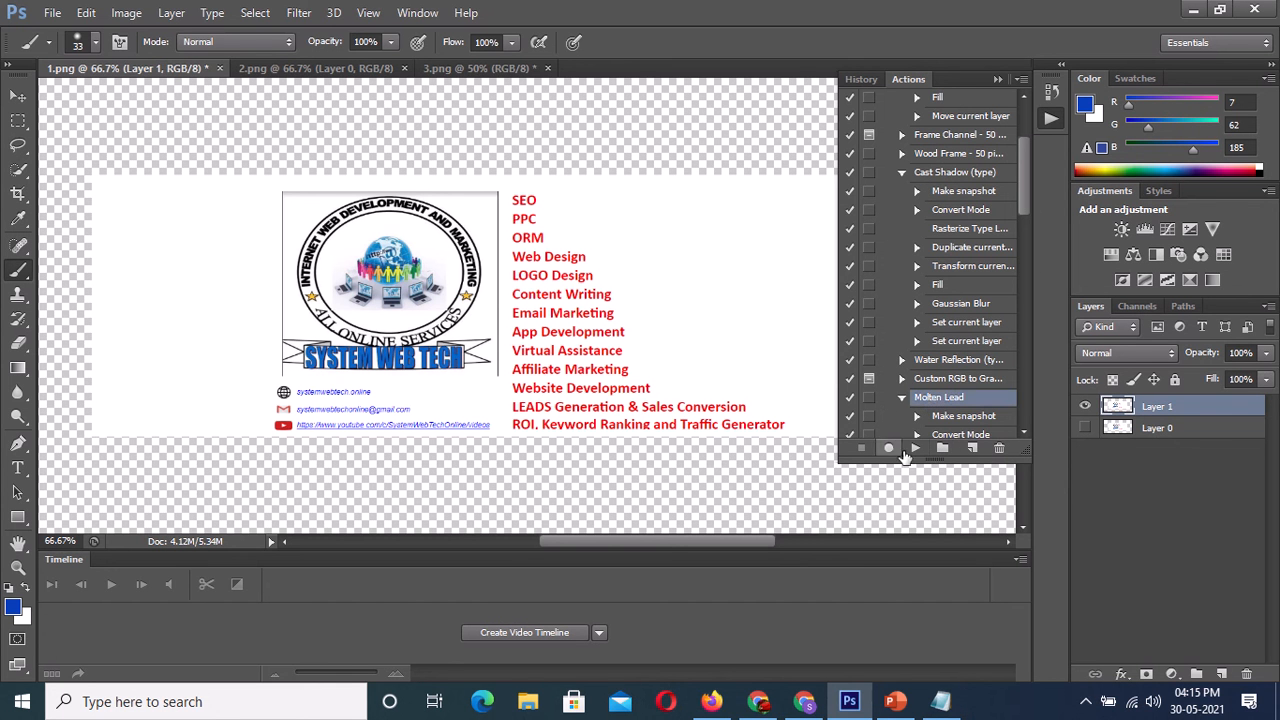
{"action": "left_click", "coordinate": [913, 448]}
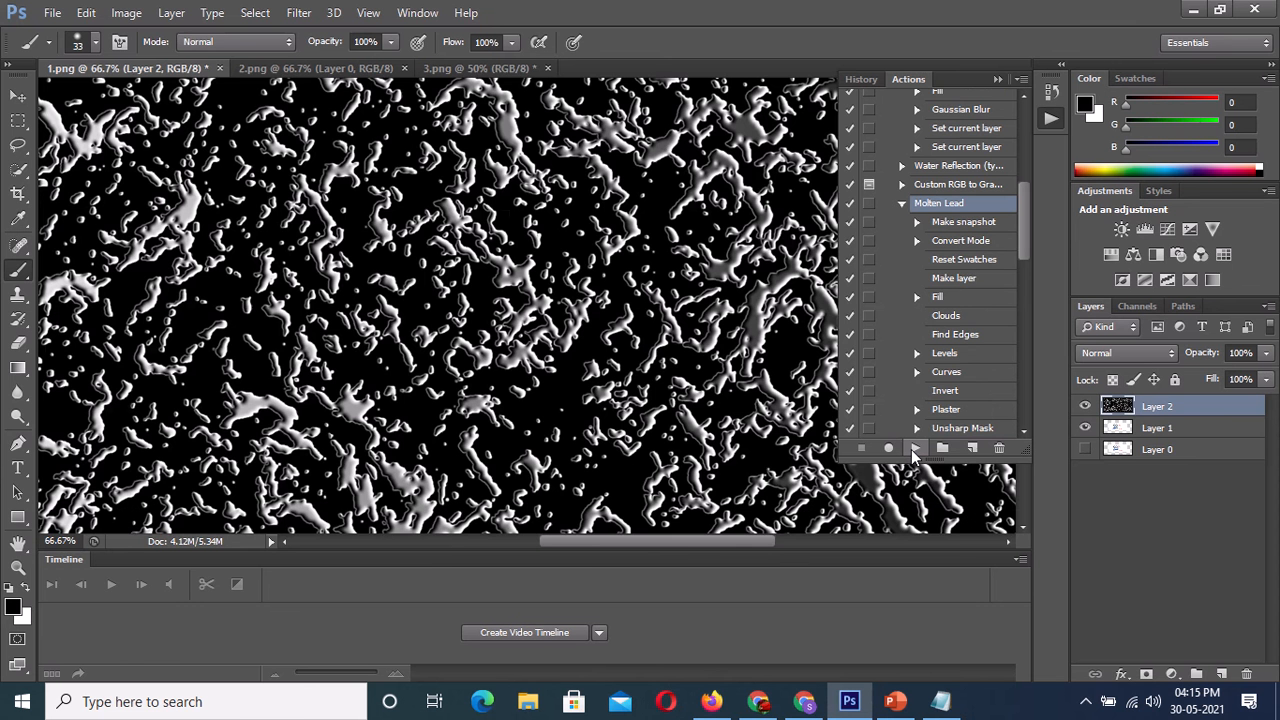
{"action": "left_click_drag", "start_coordinate": [682, 553], "coordinate": [640, 563]}
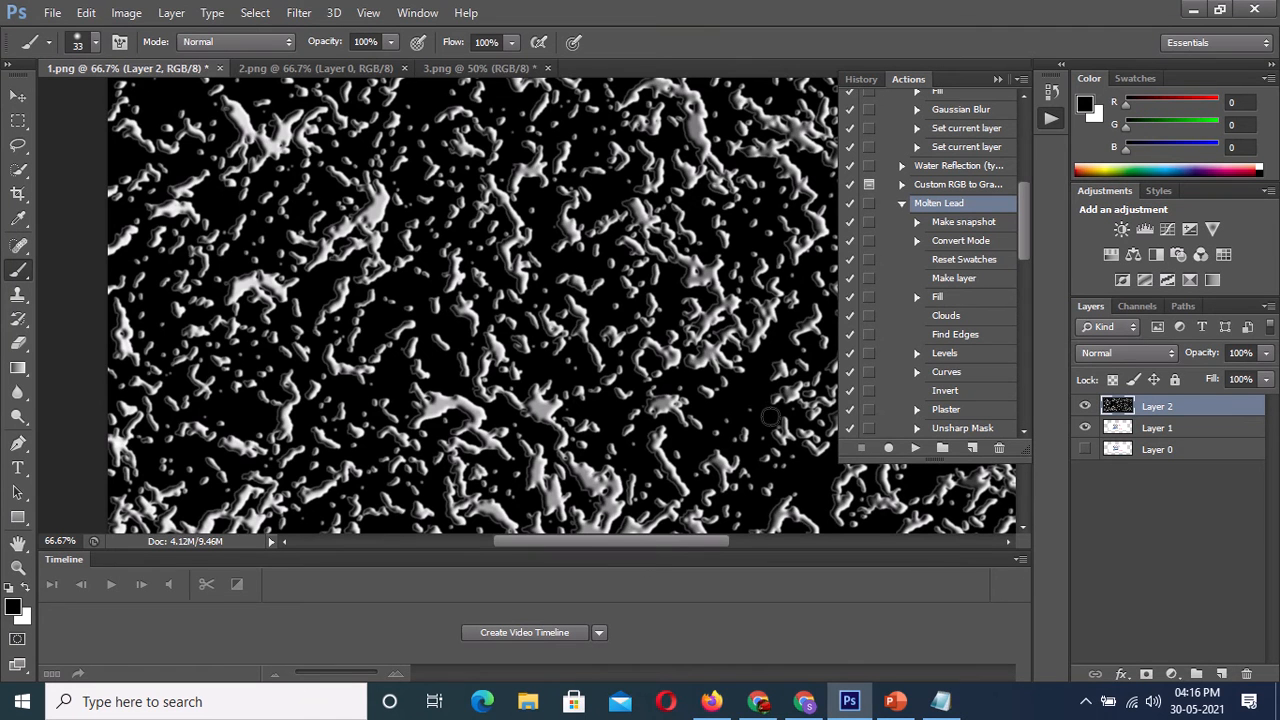
Step: Undo the Molten Lead effects on 1.png step by step back to the empty Layer 2
{"action": "key", "text": "ctrl+alt+z"}
{"action": "key", "text": "ctrl+alt+z"}
{"action": "key", "text": "ctrl+alt+z"}
{"action": "key", "text": "ctrl+alt+z"}
{"action": "key", "text": "ctrl+alt+z"}
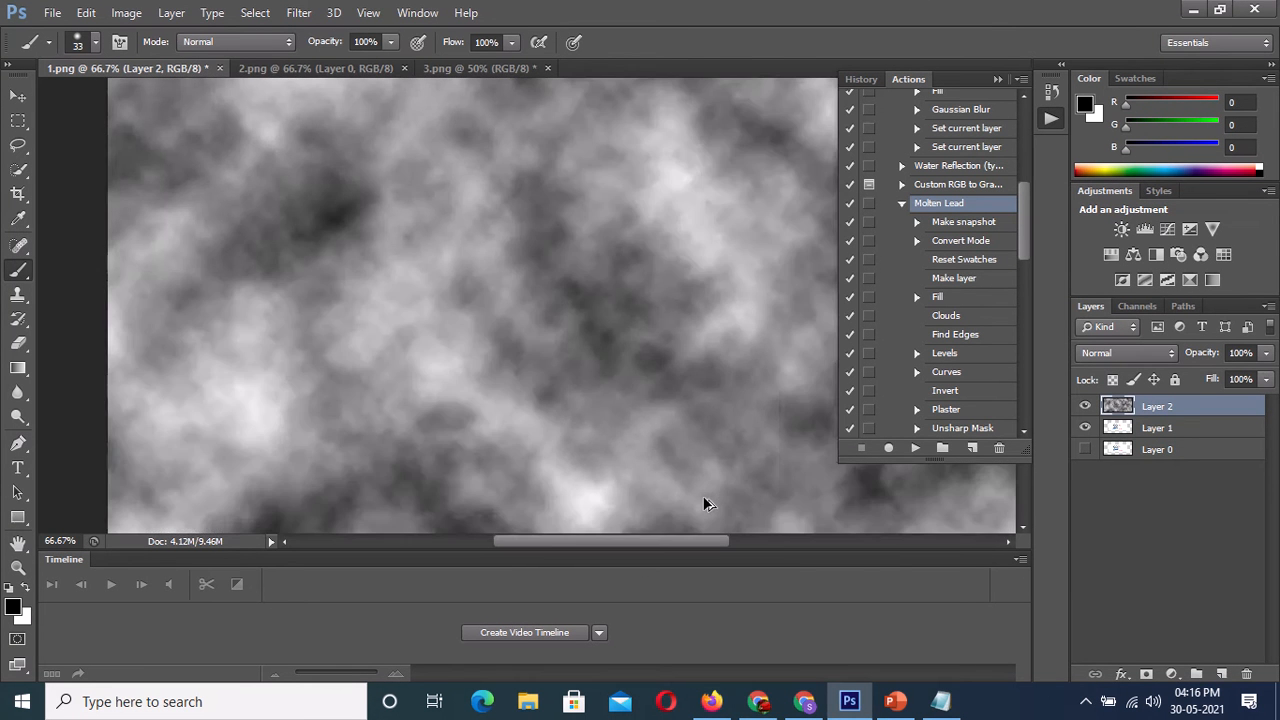
{"action": "key", "text": "ctrl+alt+z"}
{"action": "key", "text": "ctrl+alt+z"}
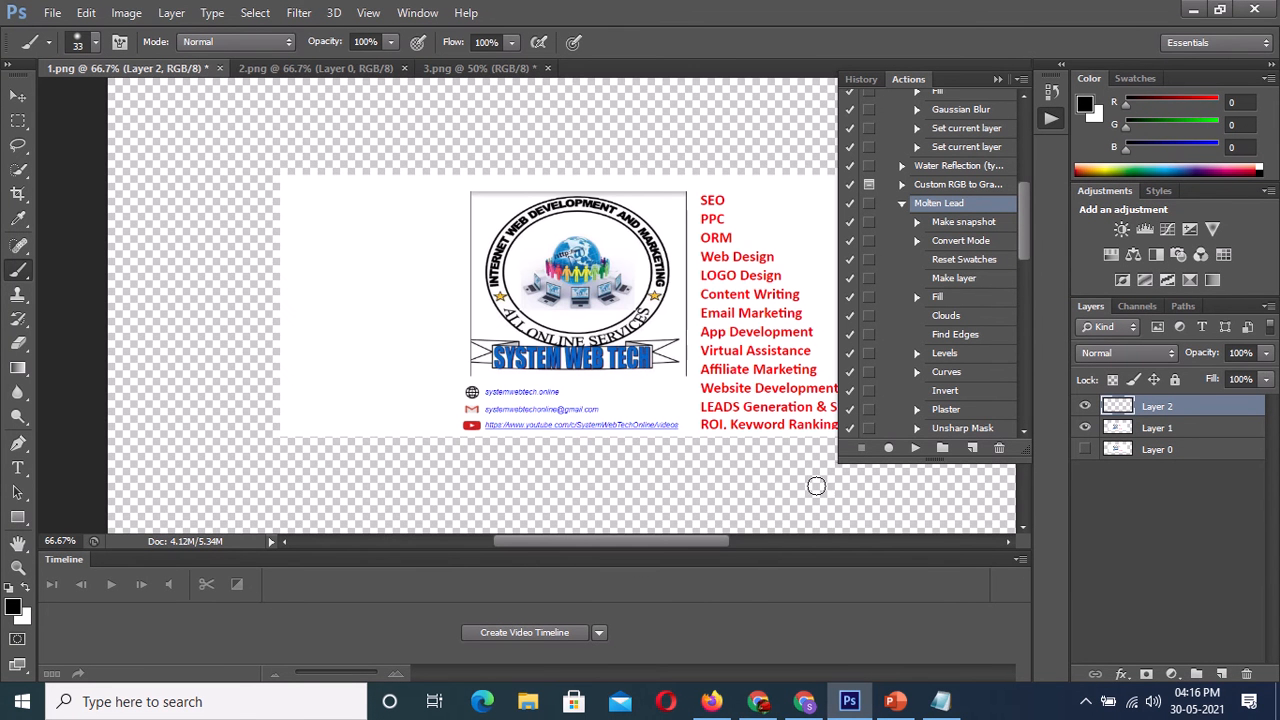
Step: Collapse the Sepia Toning (layer) action and play it on 1.png
{"action": "left_click_drag", "start_coordinate": [1027, 217], "coordinate": [1025, 271]}
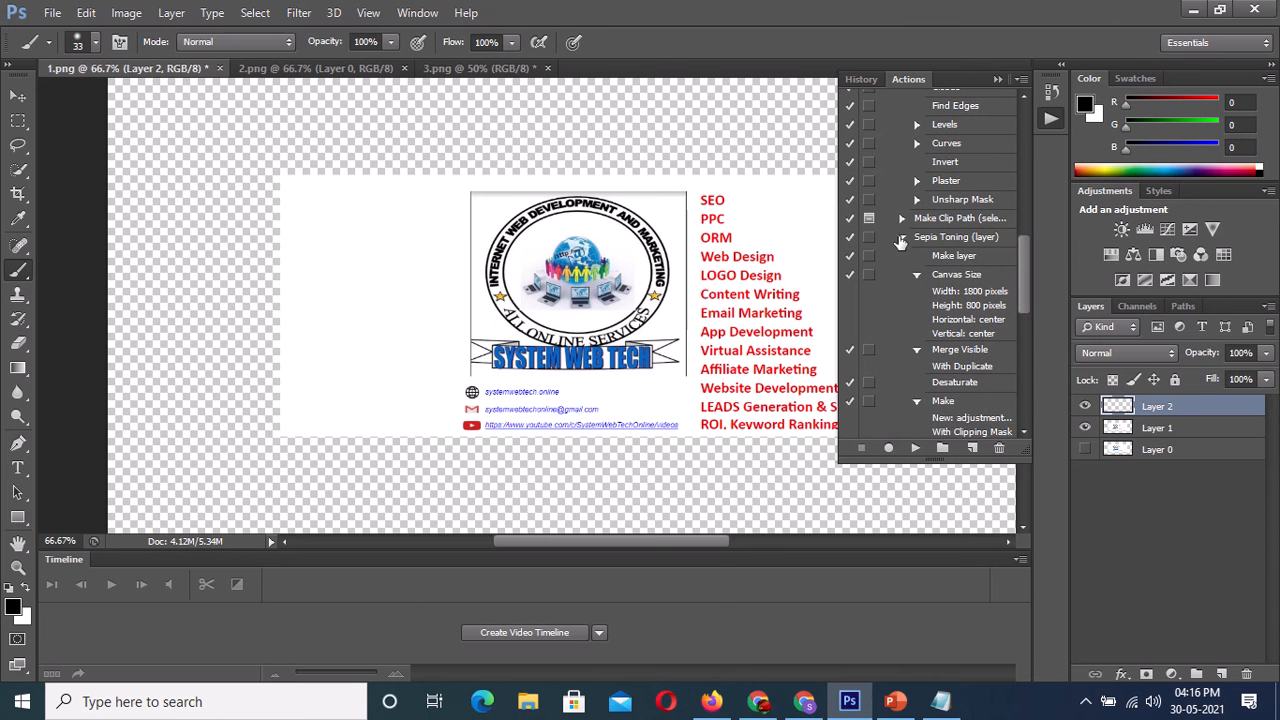
{"action": "left_click", "coordinate": [901, 238]}
{"action": "left_click", "coordinate": [931, 241]}
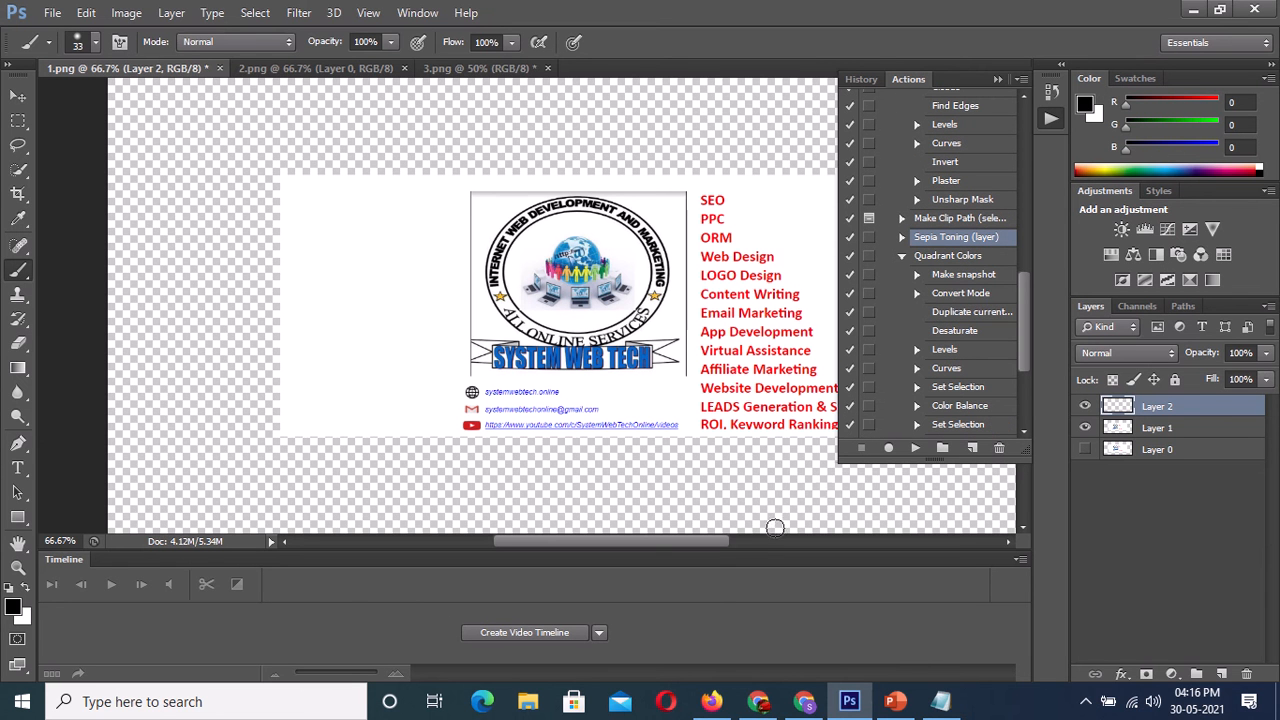
{"action": "left_click", "coordinate": [912, 449]}
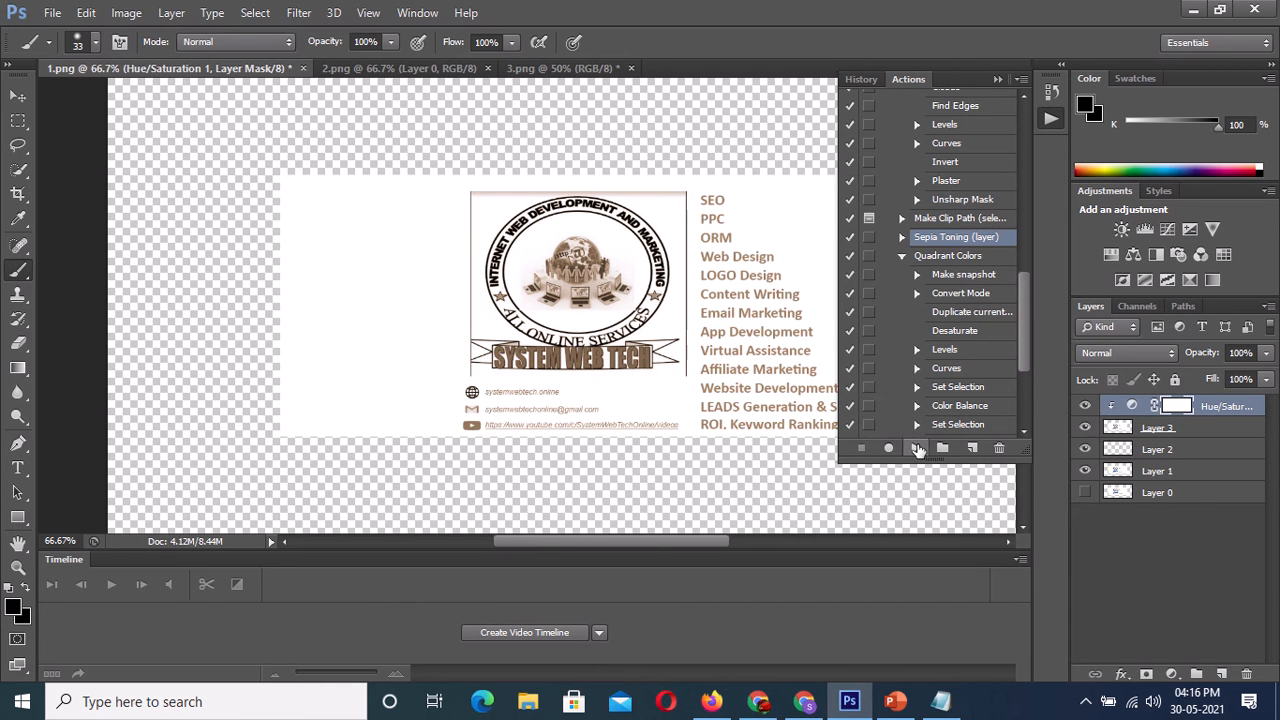
Step: Create a new action named crop in the Default Actions set and start recording it
{"action": "left_click_drag", "start_coordinate": [1020, 321], "coordinate": [1021, 384]}
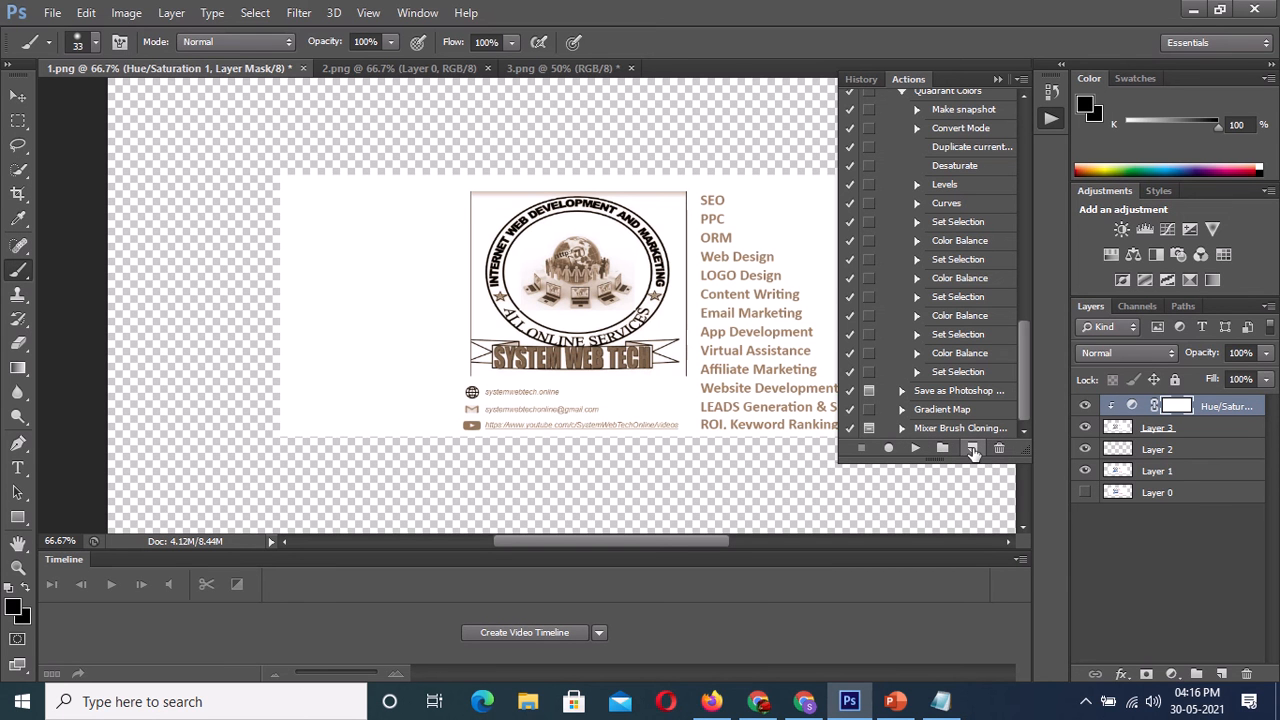
{"action": "left_click", "coordinate": [973, 450]}
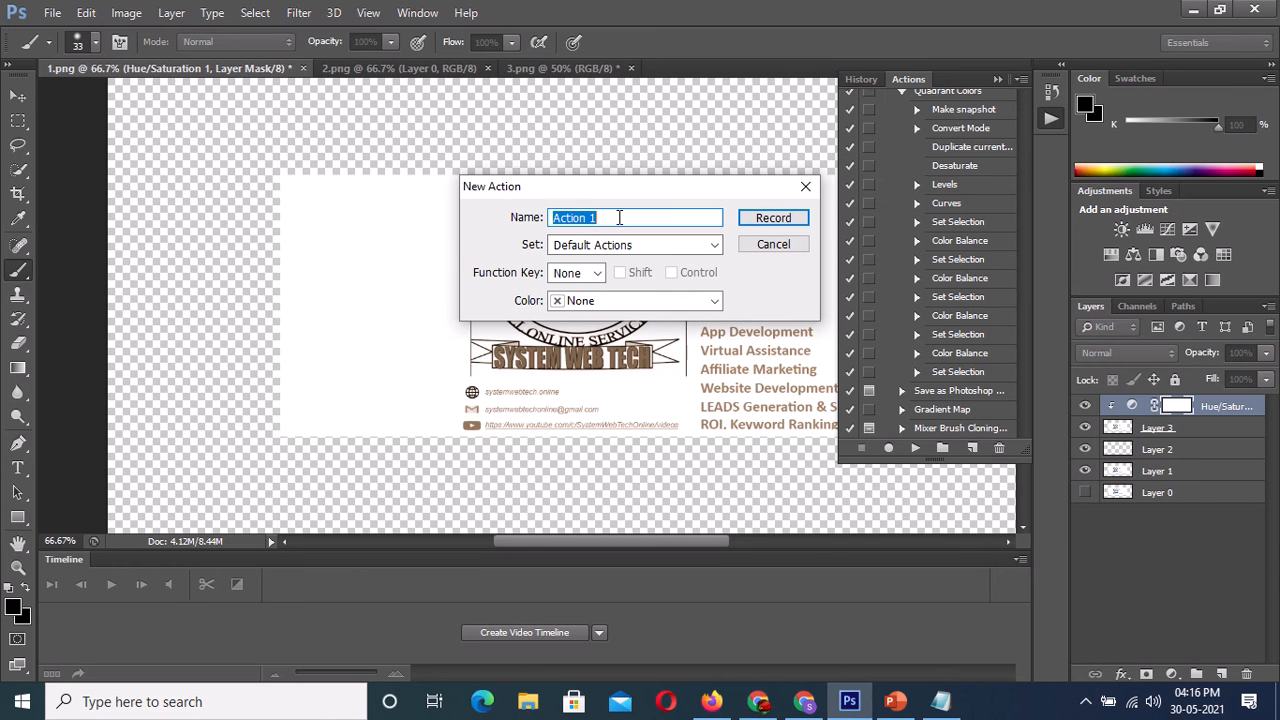
{"action": "key", "text": "BackSpace"}
{"action": "left_click", "coordinate": [762, 220]}
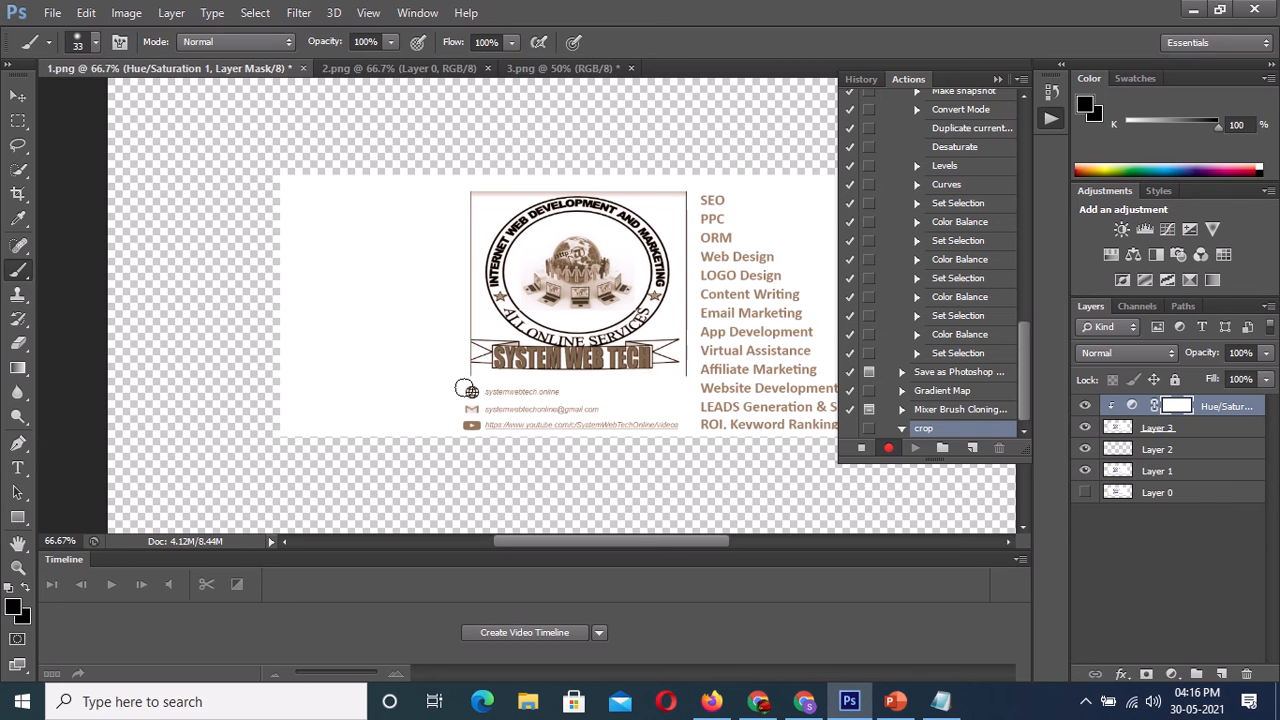
Step: Resize the canvas of 1.png to 500 pixels wide and 500 pixels high while the crop action records
{"action": "left_click", "coordinate": [112, 13]}
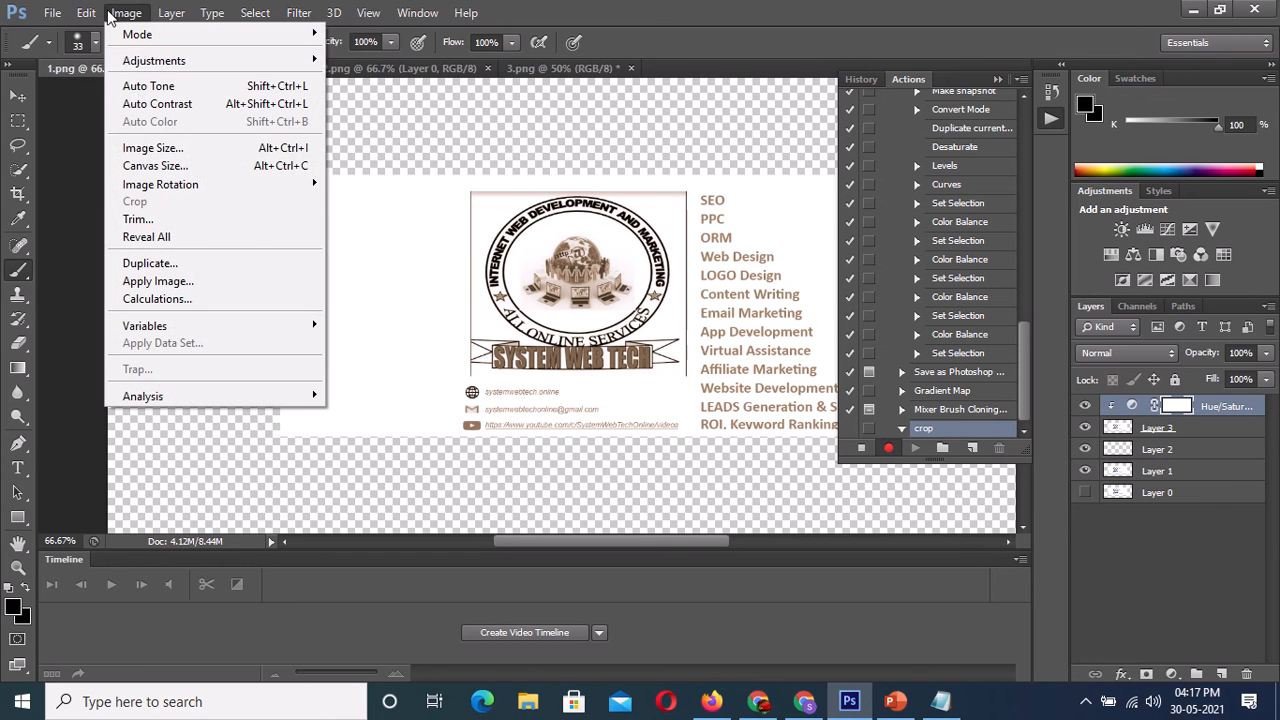
{"action": "left_click", "coordinate": [155, 167]}
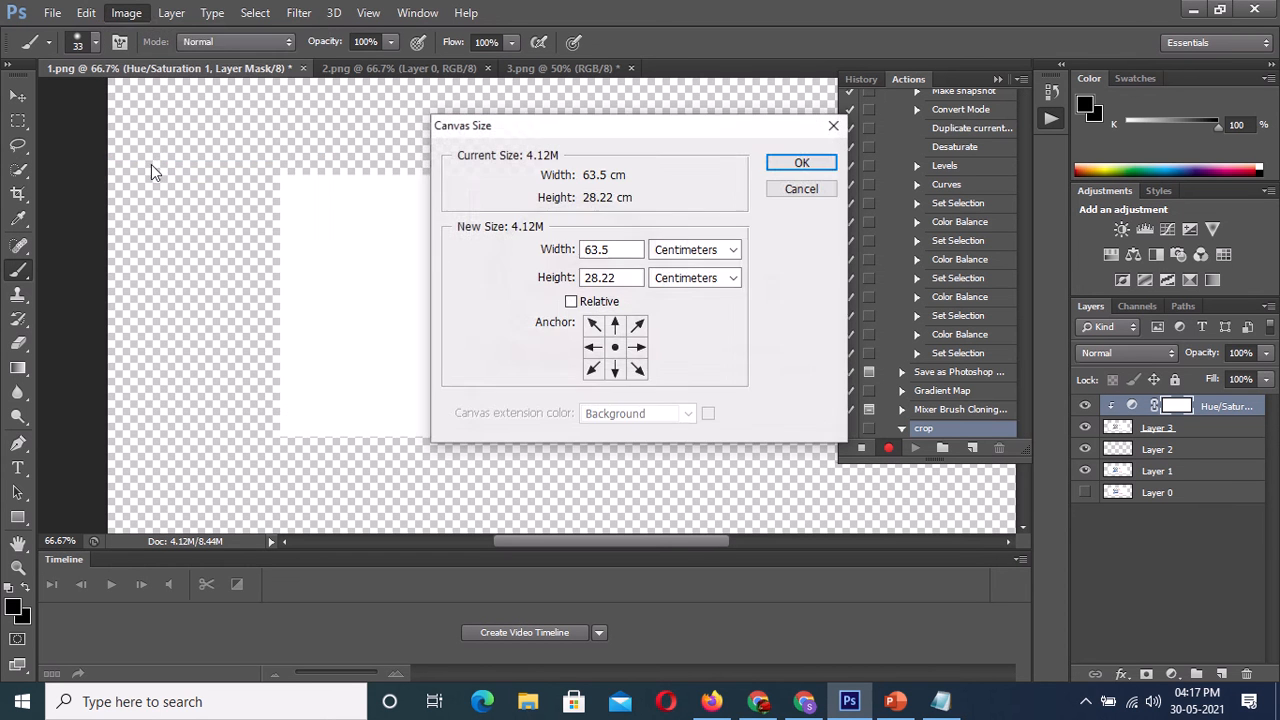
{"action": "left_click", "coordinate": [734, 252]}
{"action": "left_click", "coordinate": [692, 283]}
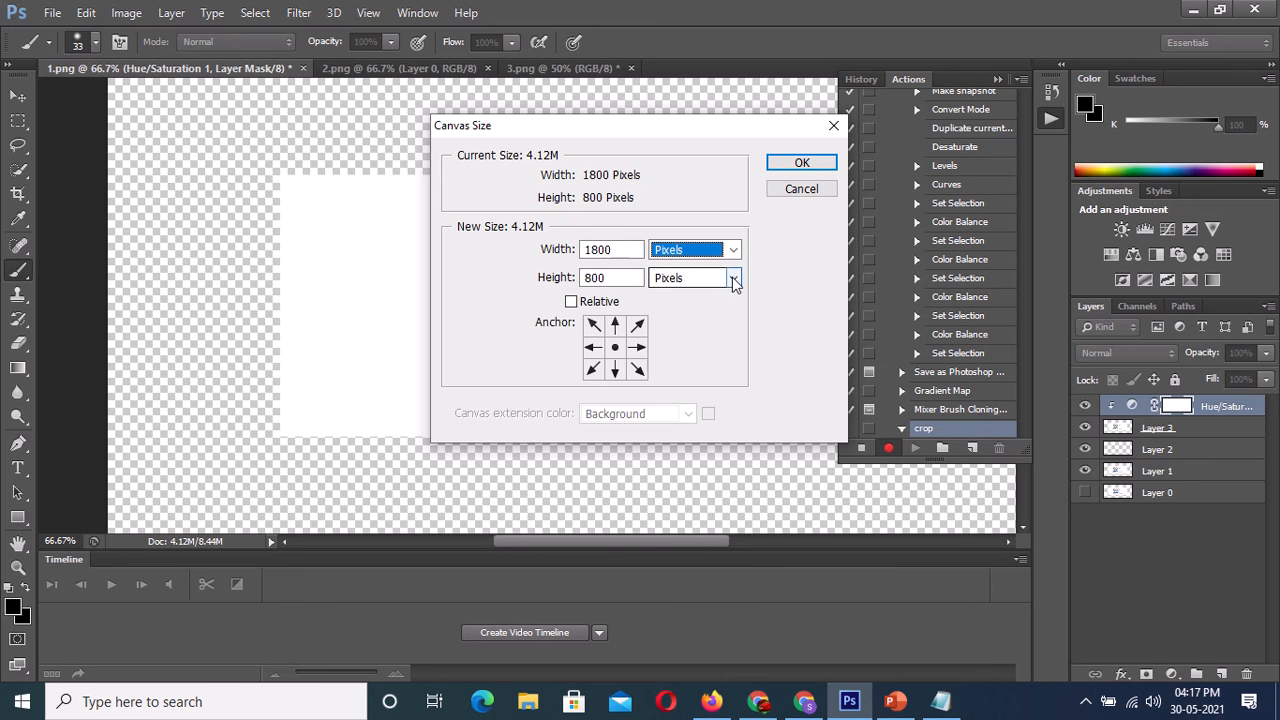
{"action": "left_click_drag", "start_coordinate": [622, 249], "coordinate": [589, 249]}
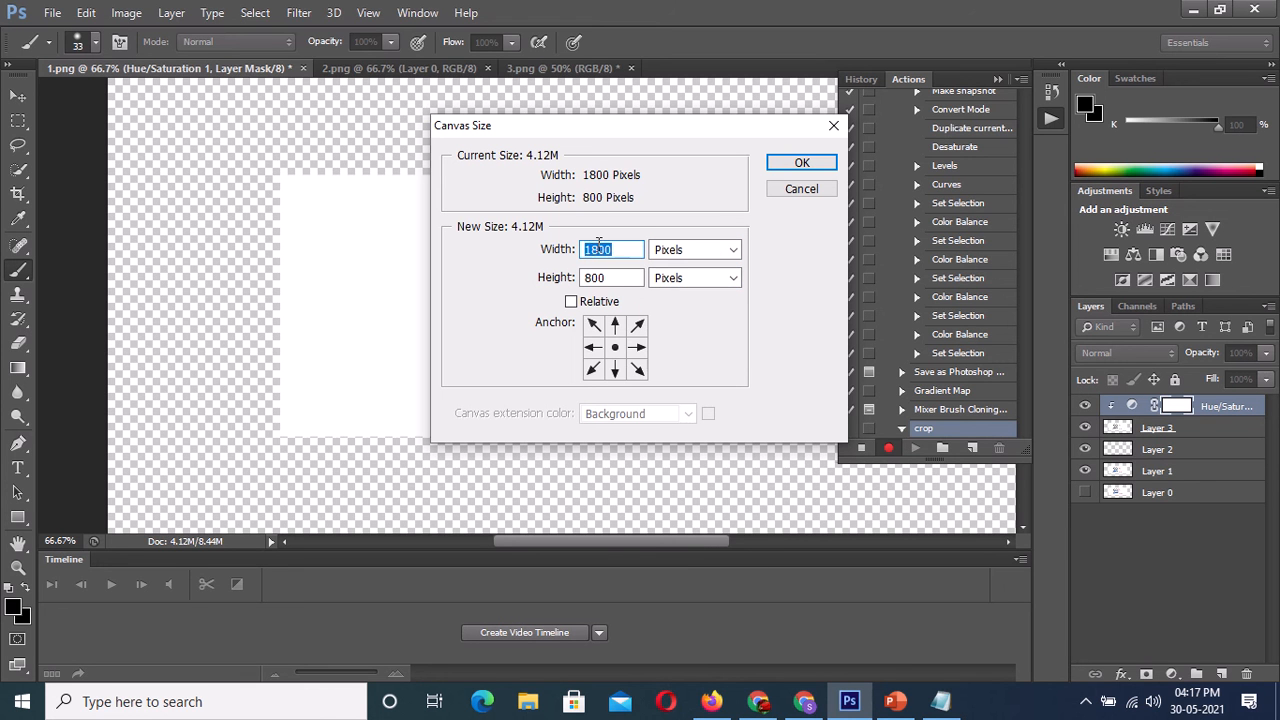
{"action": "type", "text": "500"}
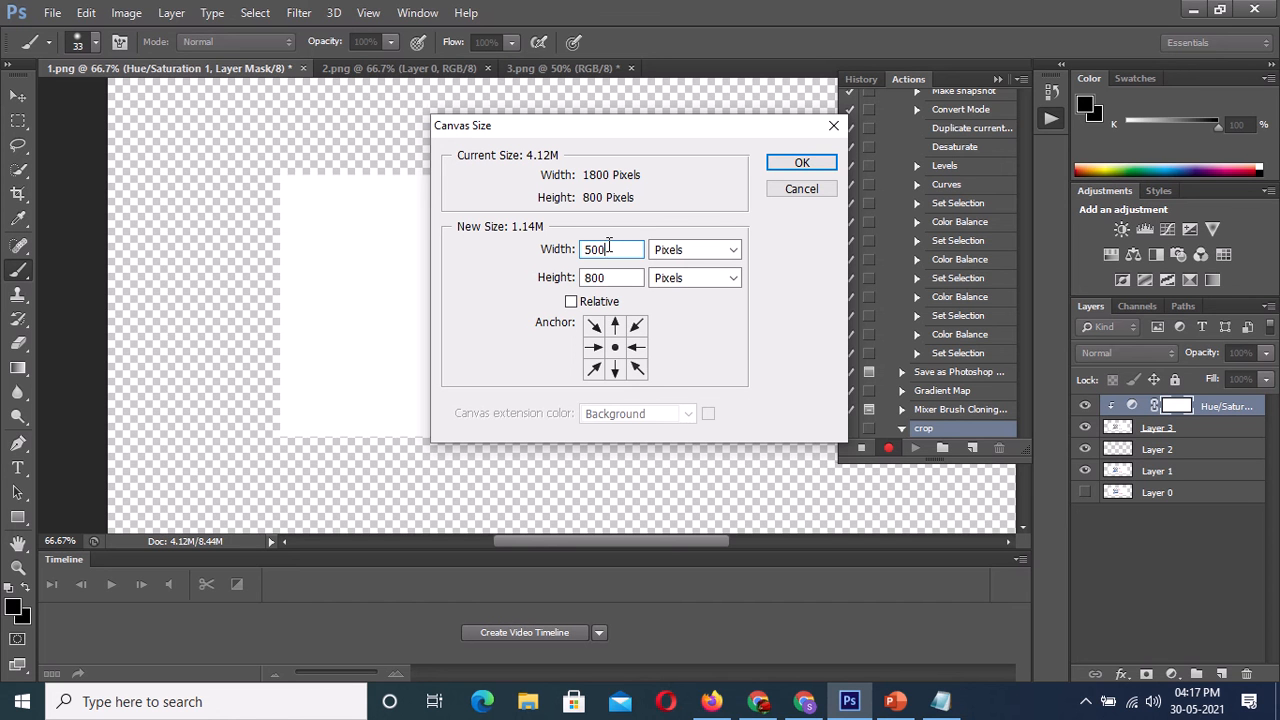
{"action": "left_click_drag", "start_coordinate": [608, 249], "coordinate": [572, 268]}
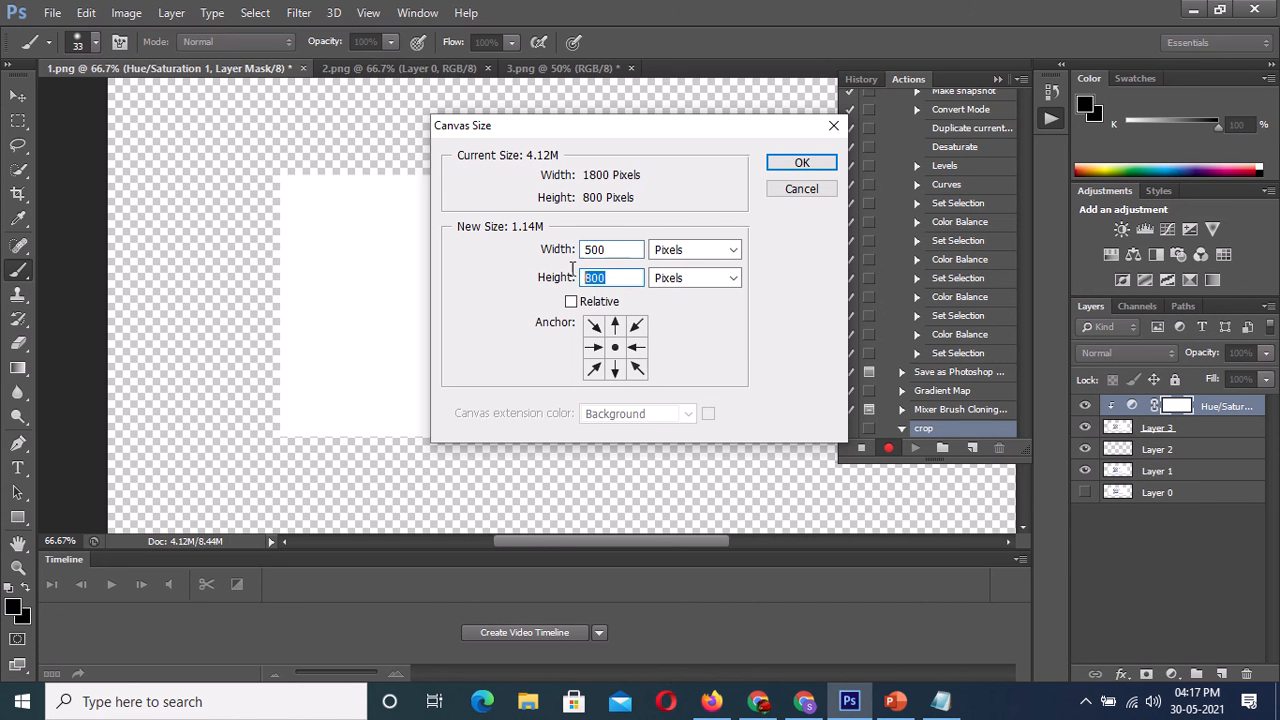
{"action": "type", "text": "500"}
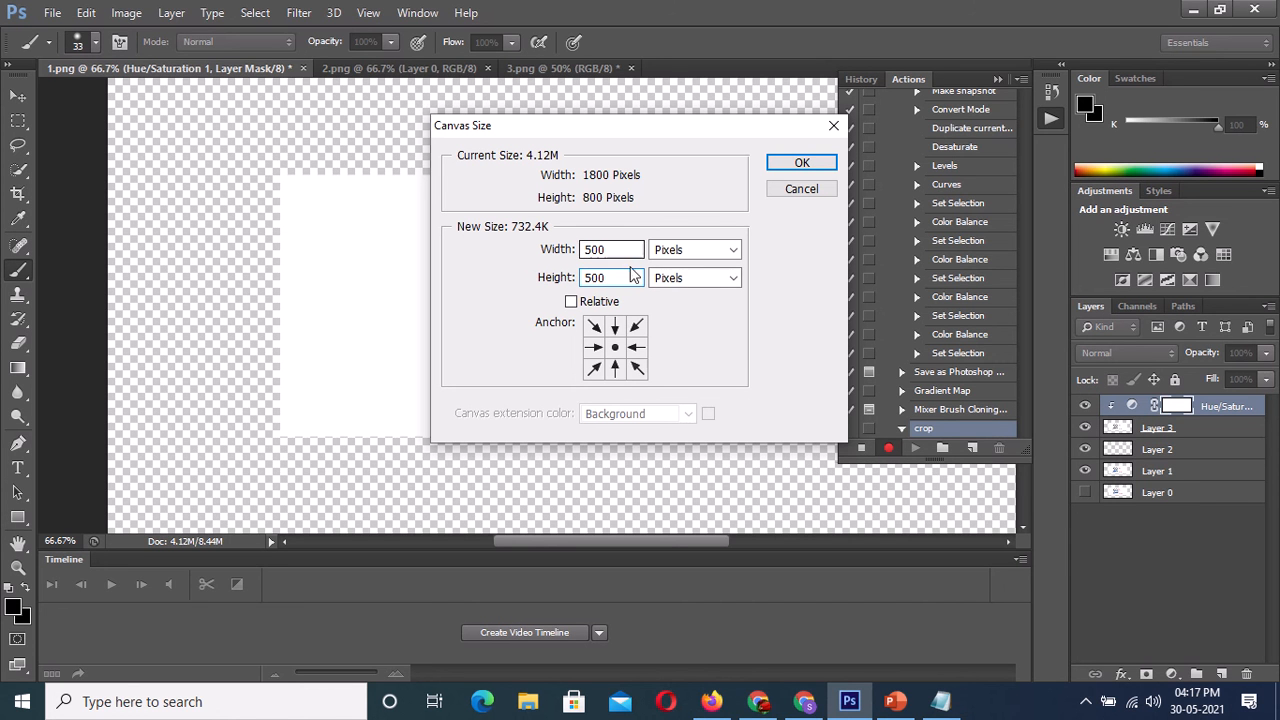
{"action": "left_click", "coordinate": [783, 164]}
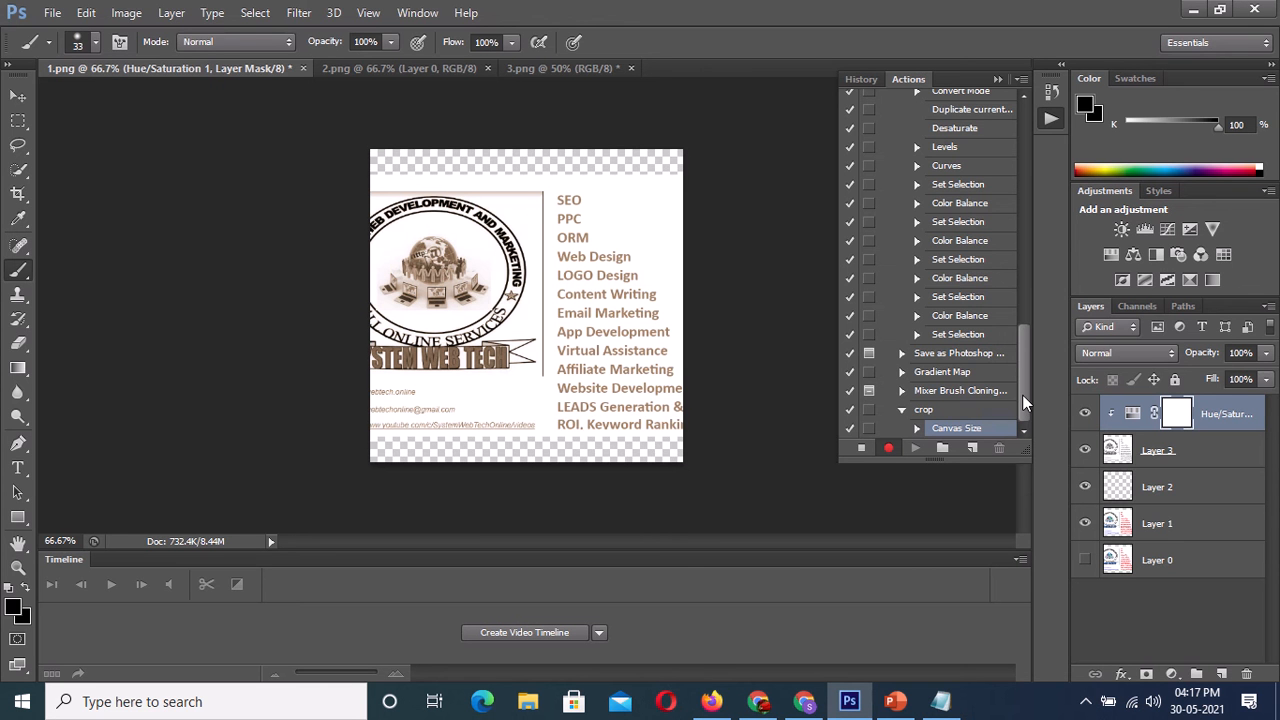
Step: Move Molten Lead's Make snapshot command into the crop action above Canvas Size, and stop the recording
{"action": "left_click_drag", "start_coordinate": [1024, 394], "coordinate": [1024, 250]}
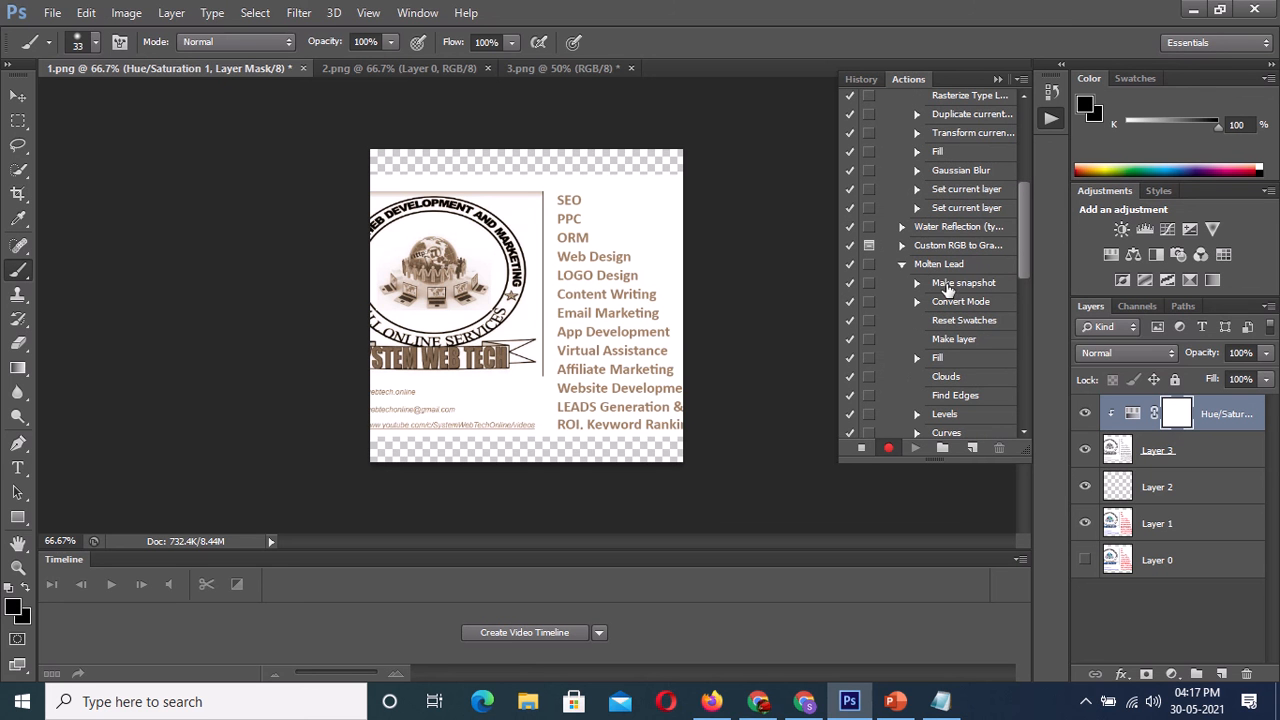
{"action": "mouse_move", "coordinate": [950, 288]}
{"action": "left_mouse_down"}
{"action": "mouse_move", "coordinate": [962, 478]}
{"action": "mouse_move", "coordinate": [958, 412]}
{"action": "mouse_move", "coordinate": [1005, 462]}
{"action": "mouse_move", "coordinate": [1000, 478]}
{"action": "mouse_move", "coordinate": [956, 428]}
{"action": "mouse_move", "coordinate": [945, 345]}
{"action": "mouse_move", "coordinate": [955, 418]}
{"action": "mouse_move", "coordinate": [1020, 405]}
{"action": "left_mouse_up"}
{"action": "mouse_move", "coordinate": [1003, 385]}
{"action": "left_mouse_down"}
{"action": "mouse_move", "coordinate": [995, 368]}
{"action": "mouse_move", "coordinate": [1004, 408]}
{"action": "mouse_move", "coordinate": [978, 386]}
{"action": "left_mouse_up"}
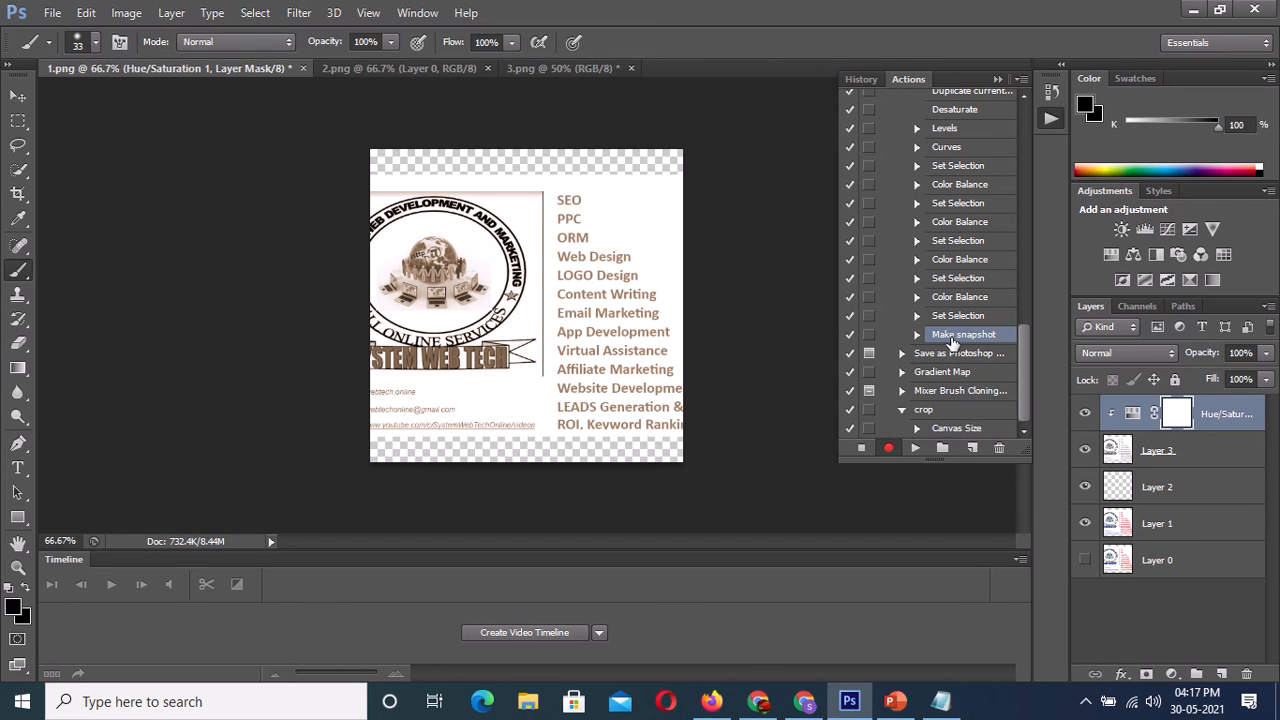
{"action": "left_click_drag", "start_coordinate": [952, 338], "coordinate": [950, 430]}
{"action": "mouse_move", "coordinate": [940, 338]}
{"action": "left_mouse_down"}
{"action": "mouse_move", "coordinate": [938, 411]}
{"action": "mouse_move", "coordinate": [922, 417]}
{"action": "left_mouse_up"}
{"action": "left_click", "coordinate": [863, 450]}
{"action": "left_click_drag", "start_coordinate": [959, 343], "coordinate": [946, 425]}
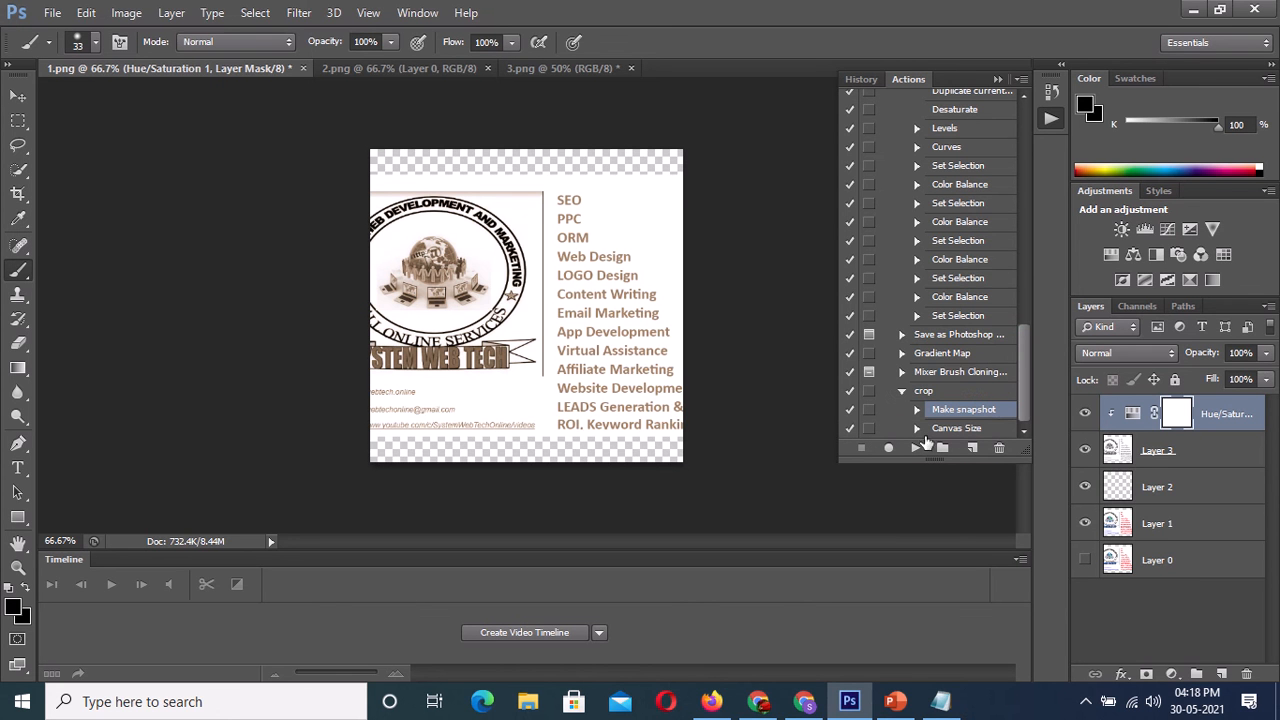
Step: Play the crop action's Make snapshot command on 1.png, and play the whole crop action on 2.png
{"action": "left_click", "coordinate": [914, 449]}
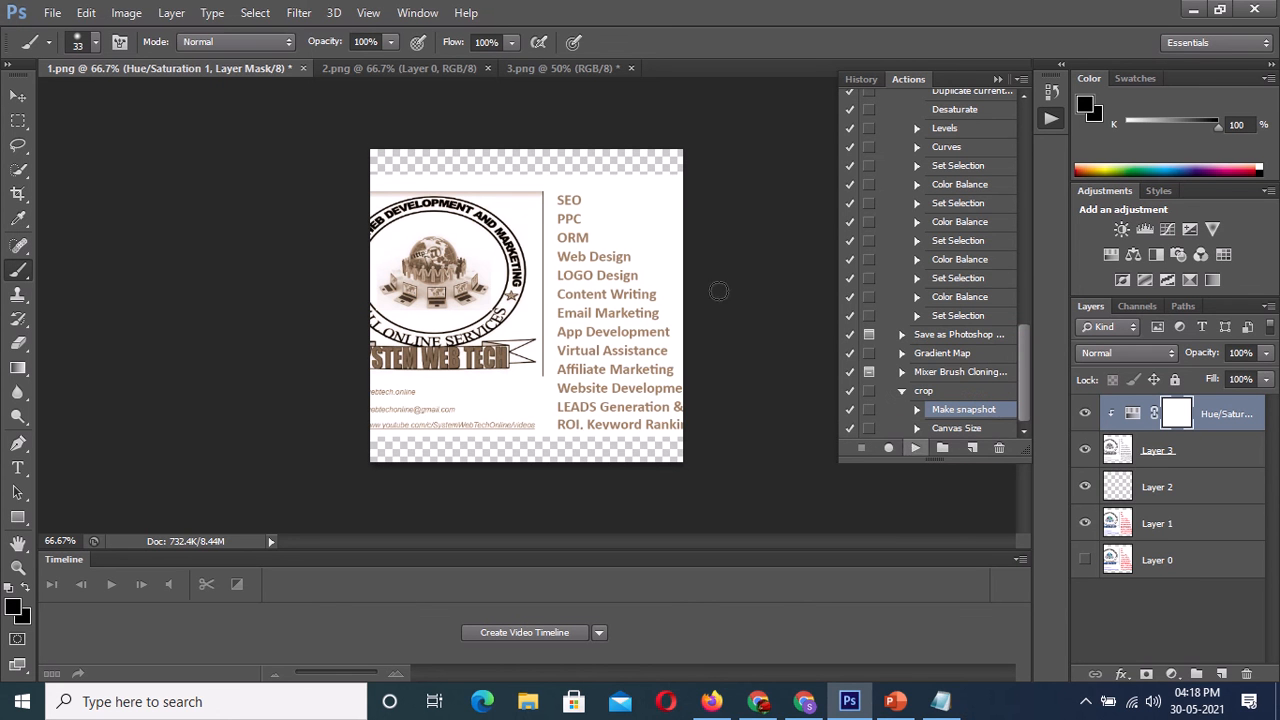
{"action": "left_click", "coordinate": [395, 68]}
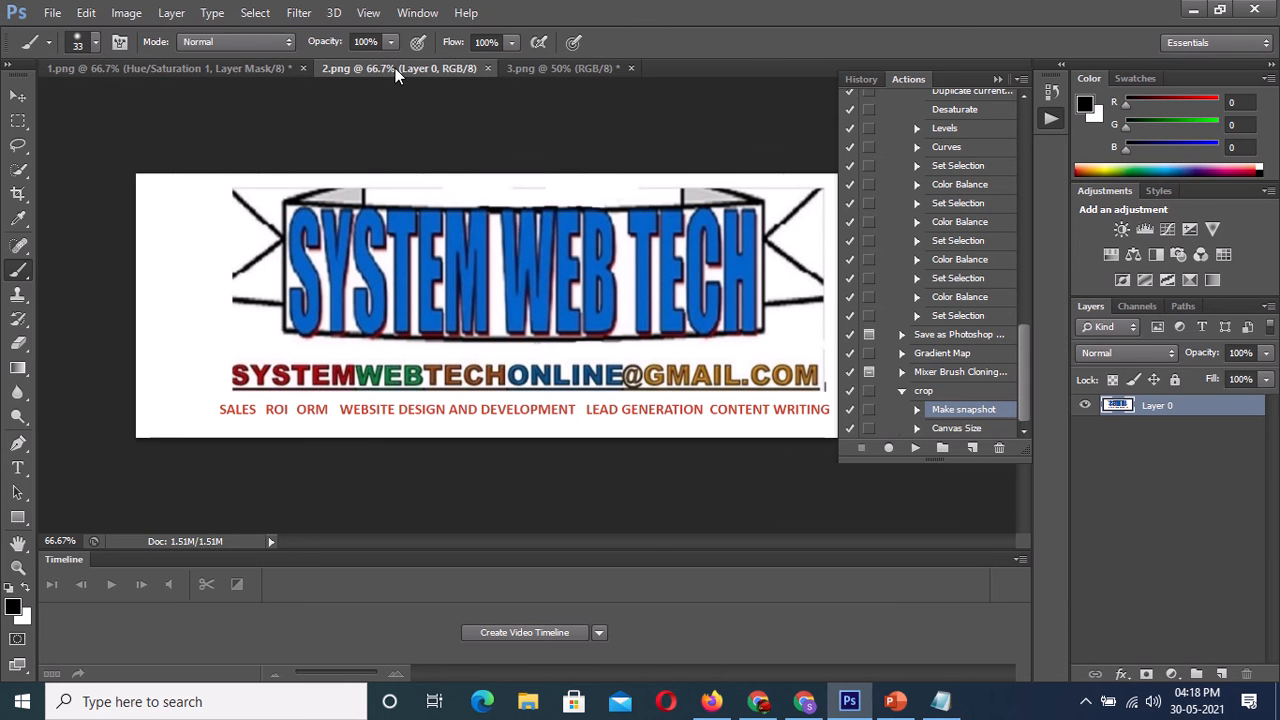
{"action": "left_click", "coordinate": [916, 449]}
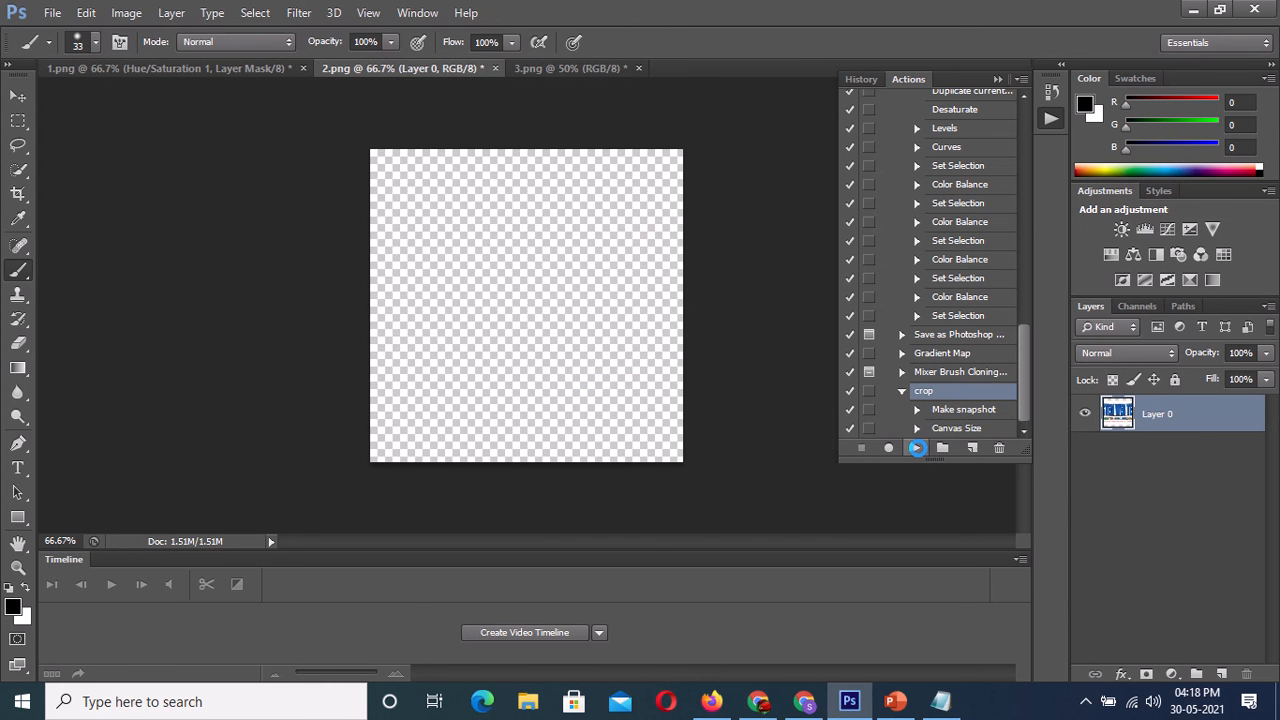
Step: Play the whole crop action on 3.png
{"action": "left_click", "coordinate": [552, 70]}
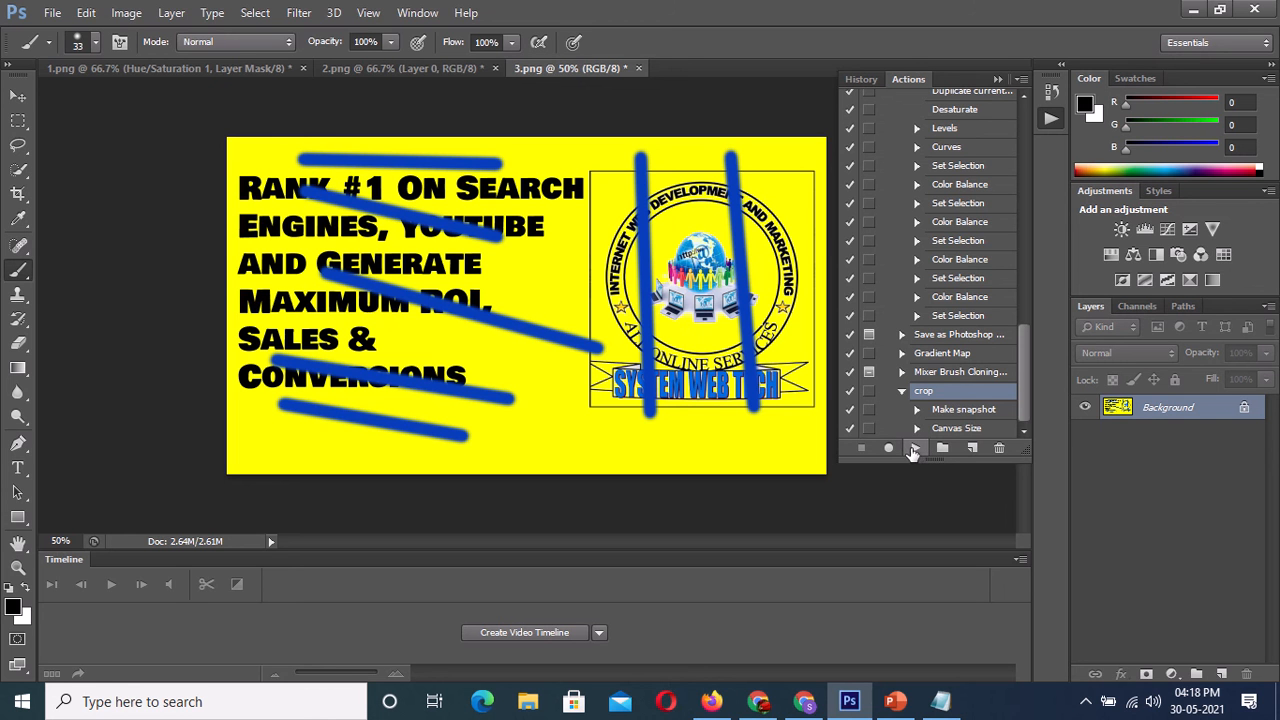
{"action": "left_click", "coordinate": [950, 414]}
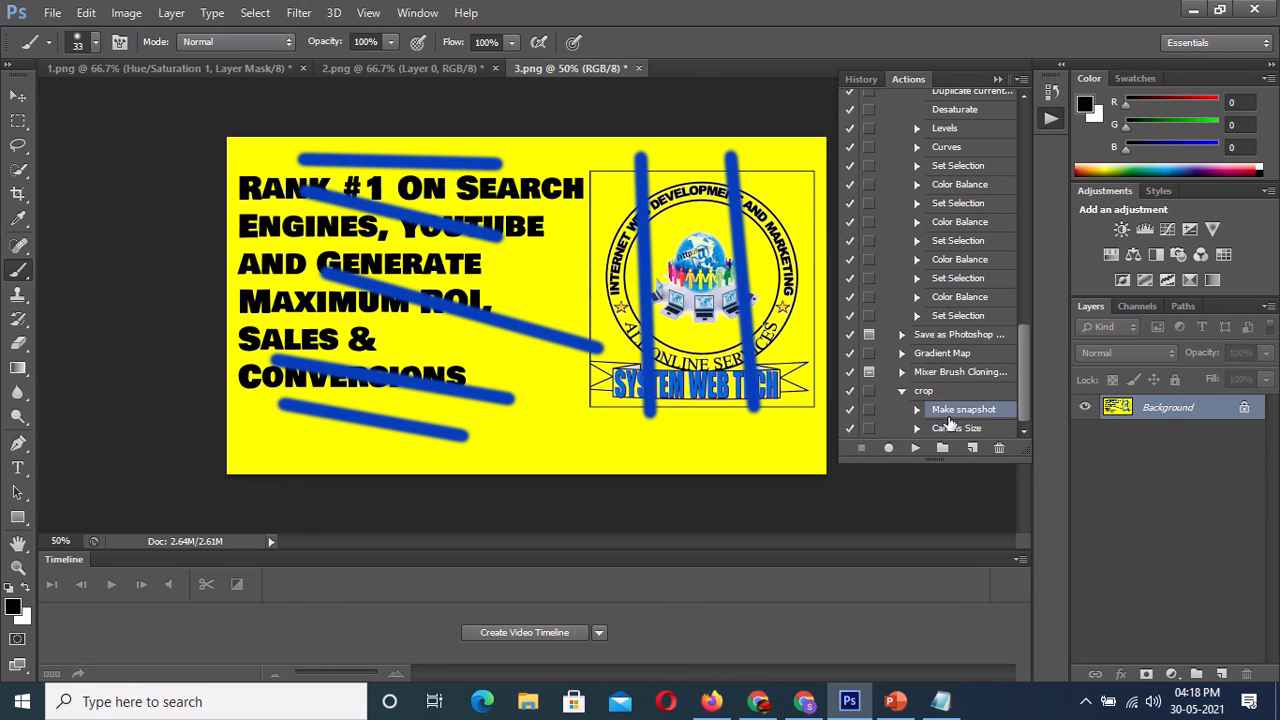
{"action": "left_click", "coordinate": [951, 428]}
{"action": "left_click", "coordinate": [924, 392]}
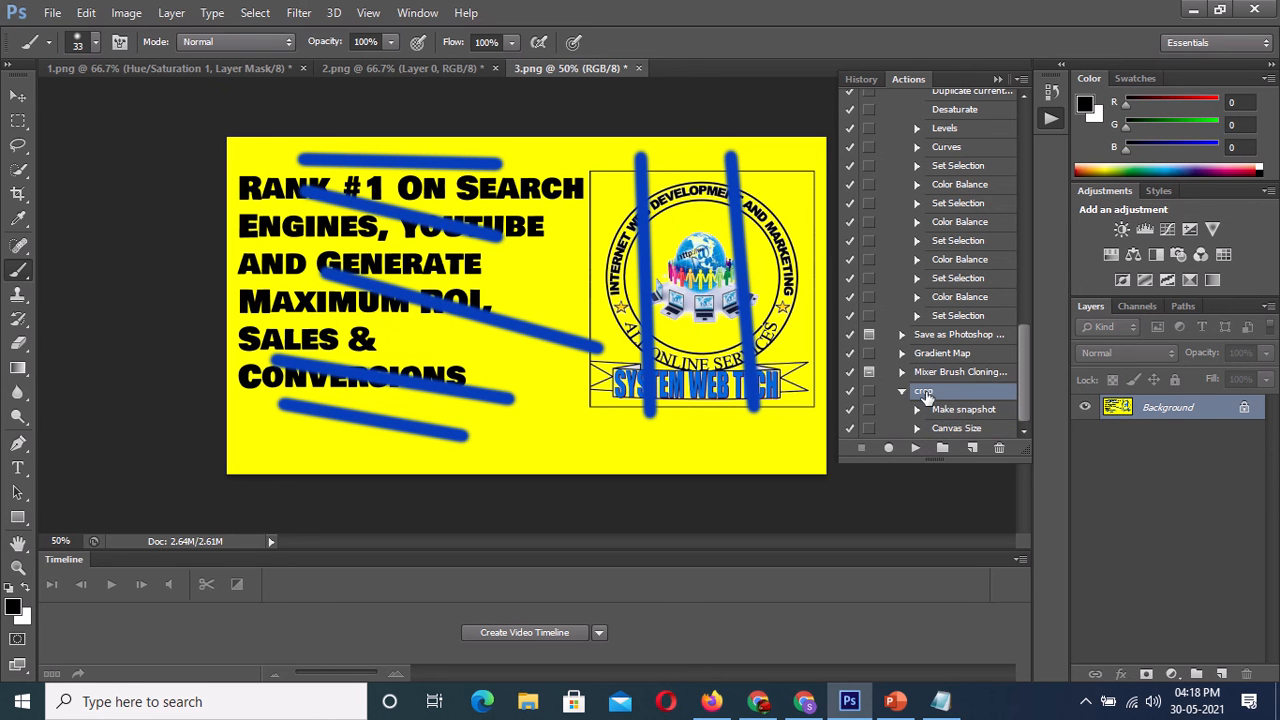
{"action": "left_click", "coordinate": [918, 452]}
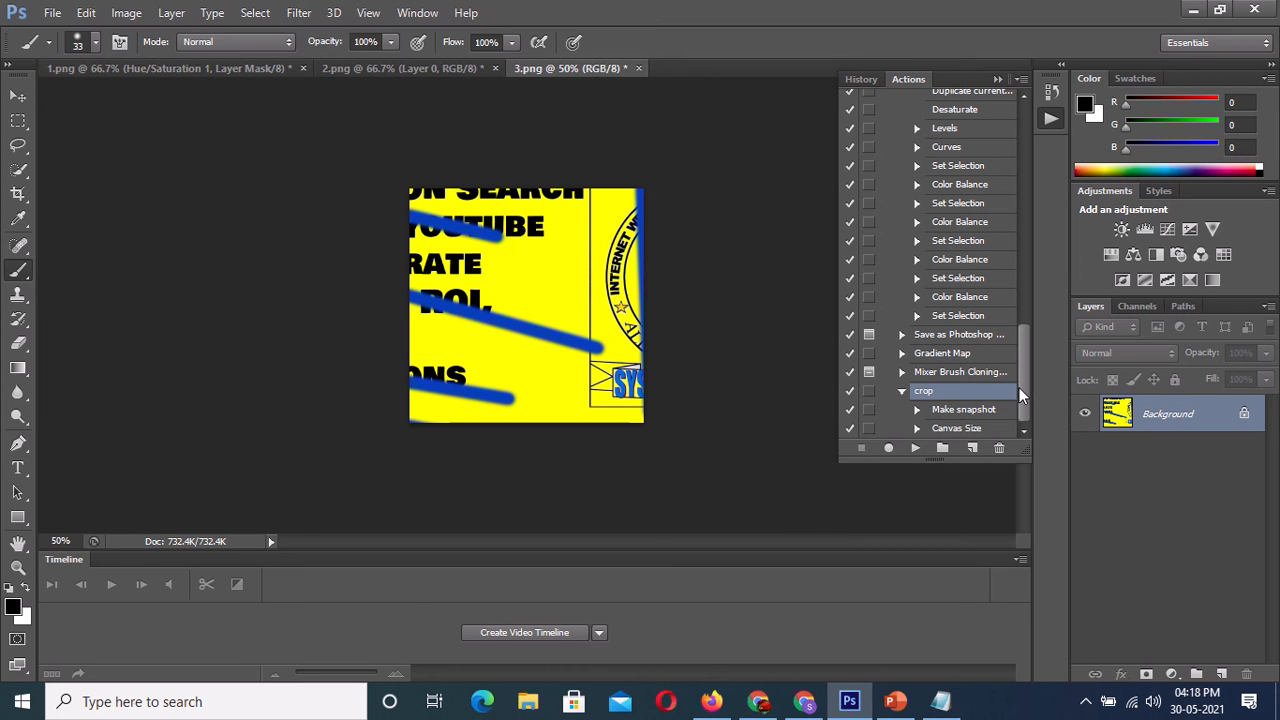
Step: Create a new action set named Custom Actions
{"action": "left_click", "coordinate": [943, 449]}
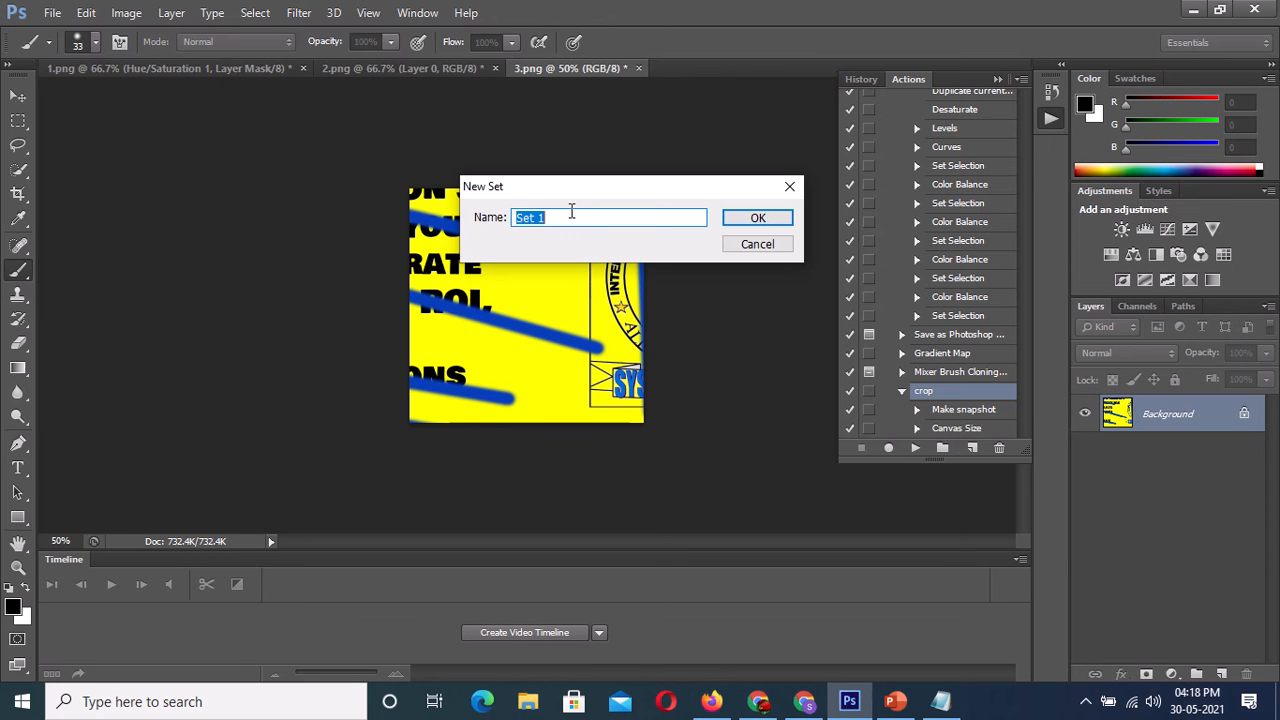
{"action": "key", "text": "BackSpace"}
{"action": "type", "text": "Custom Actions"}
{"action": "left_click", "coordinate": [762, 217]}
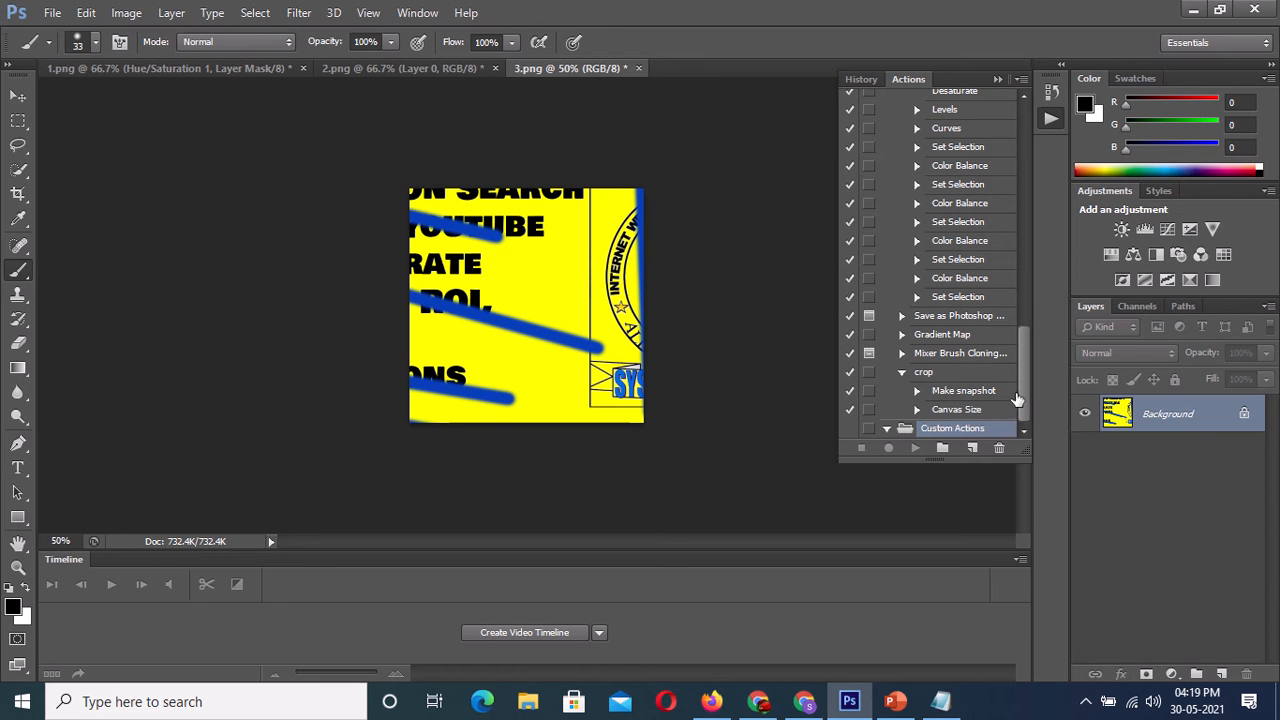
Step: Collapse the Default Actions and Custom Actions sets, and delete the Custom Actions set
{"action": "left_click_drag", "start_coordinate": [1022, 399], "coordinate": [1022, 126]}
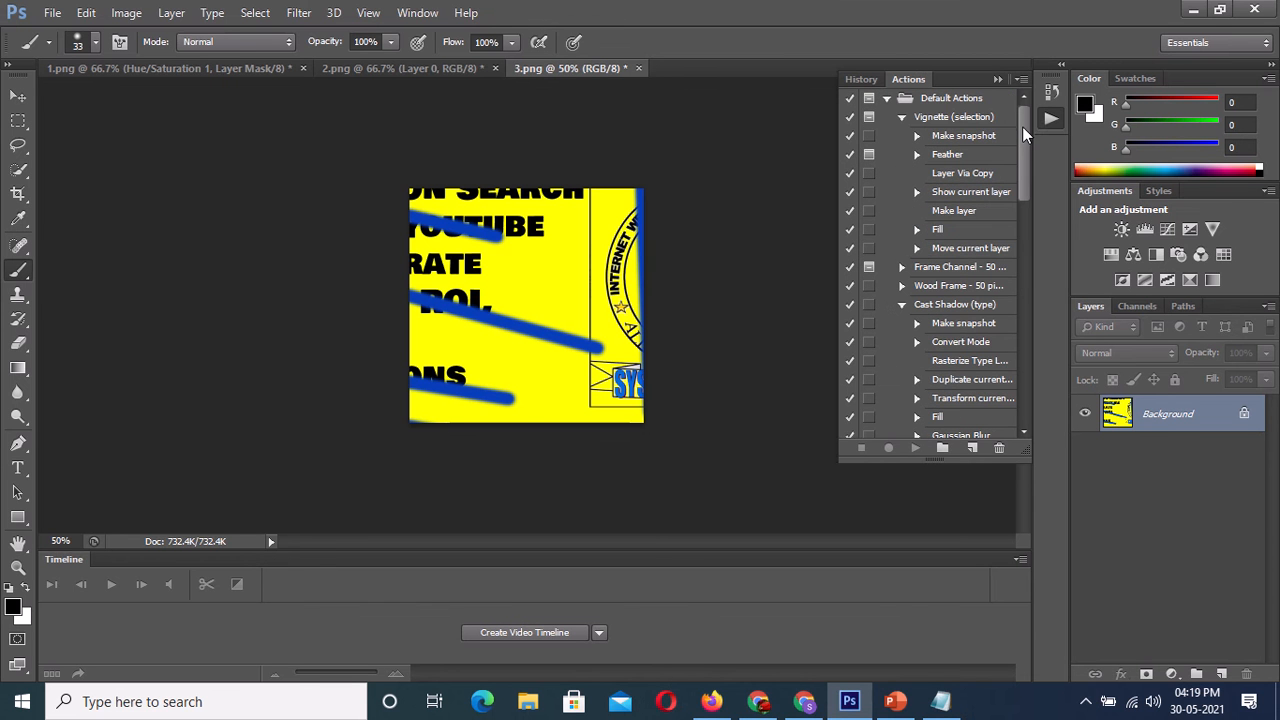
{"action": "left_click", "coordinate": [886, 98]}
{"action": "left_click", "coordinate": [886, 117]}
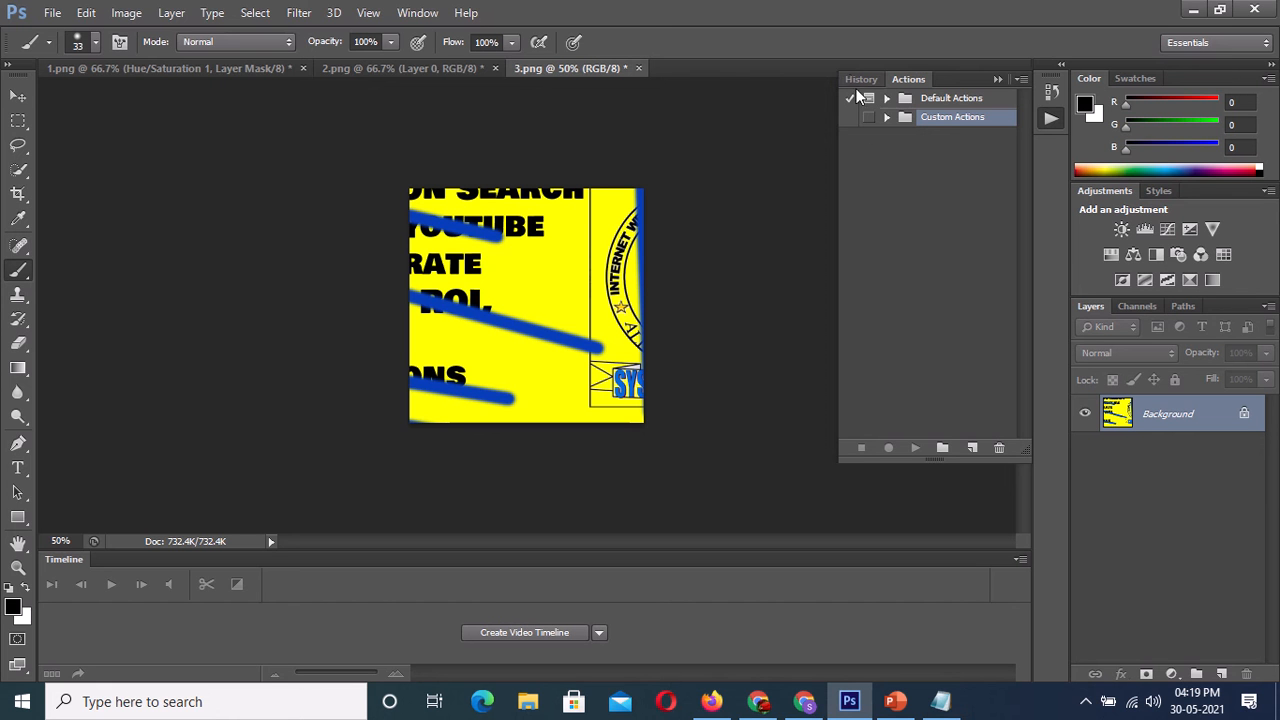
{"action": "left_click_drag", "start_coordinate": [930, 122], "coordinate": [1000, 451]}
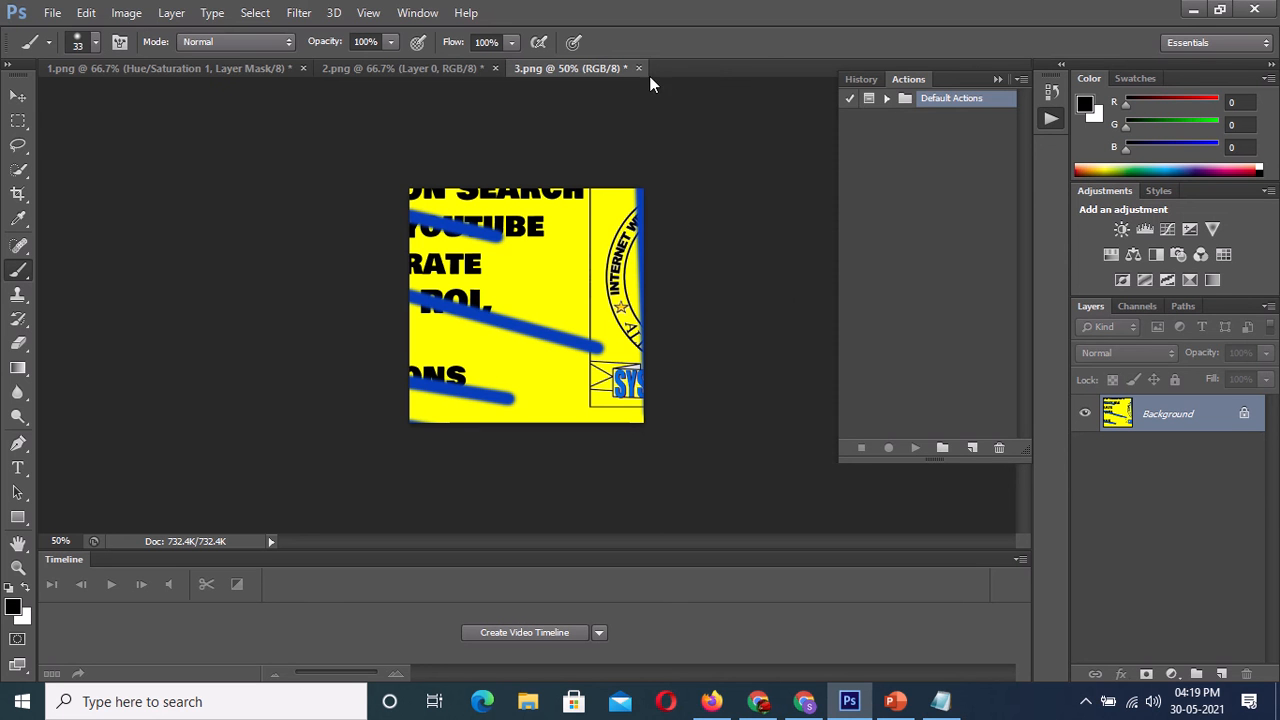
Step: Revert 3.png, 1.png and 2.png to their original opening snapshots in the history
{"action": "left_click", "coordinate": [863, 79]}
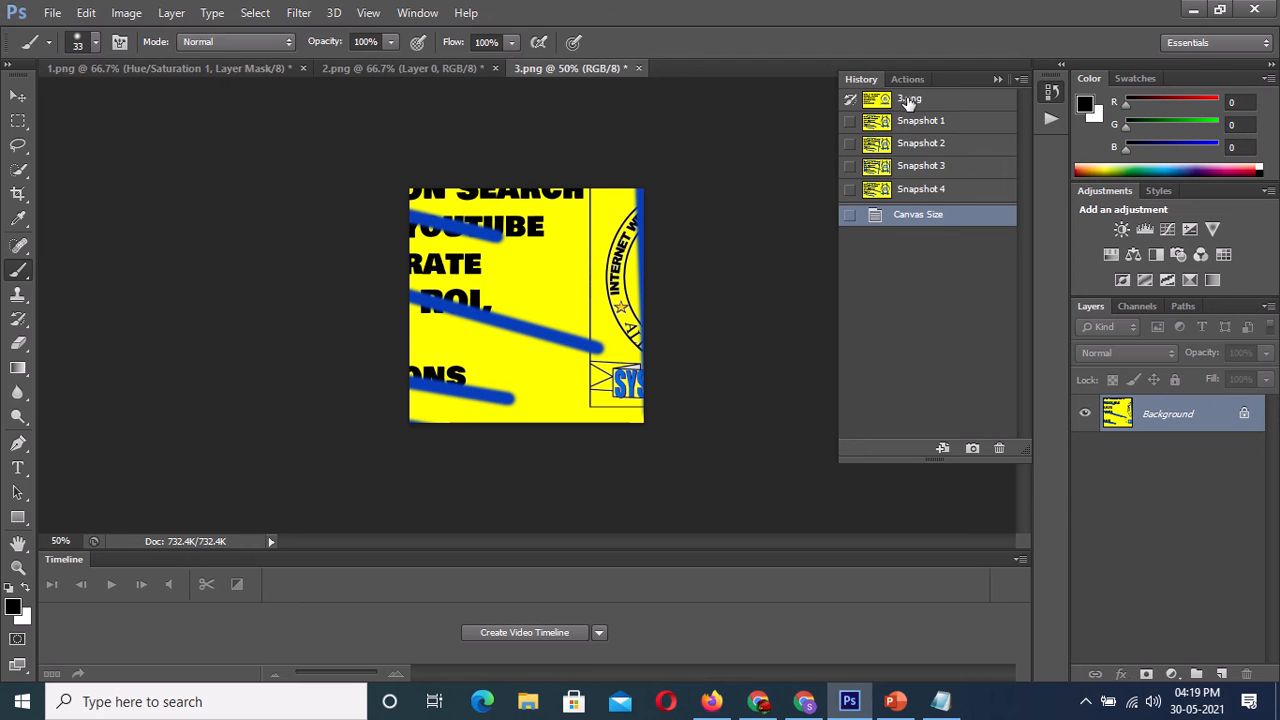
{"action": "left_click", "coordinate": [908, 101]}
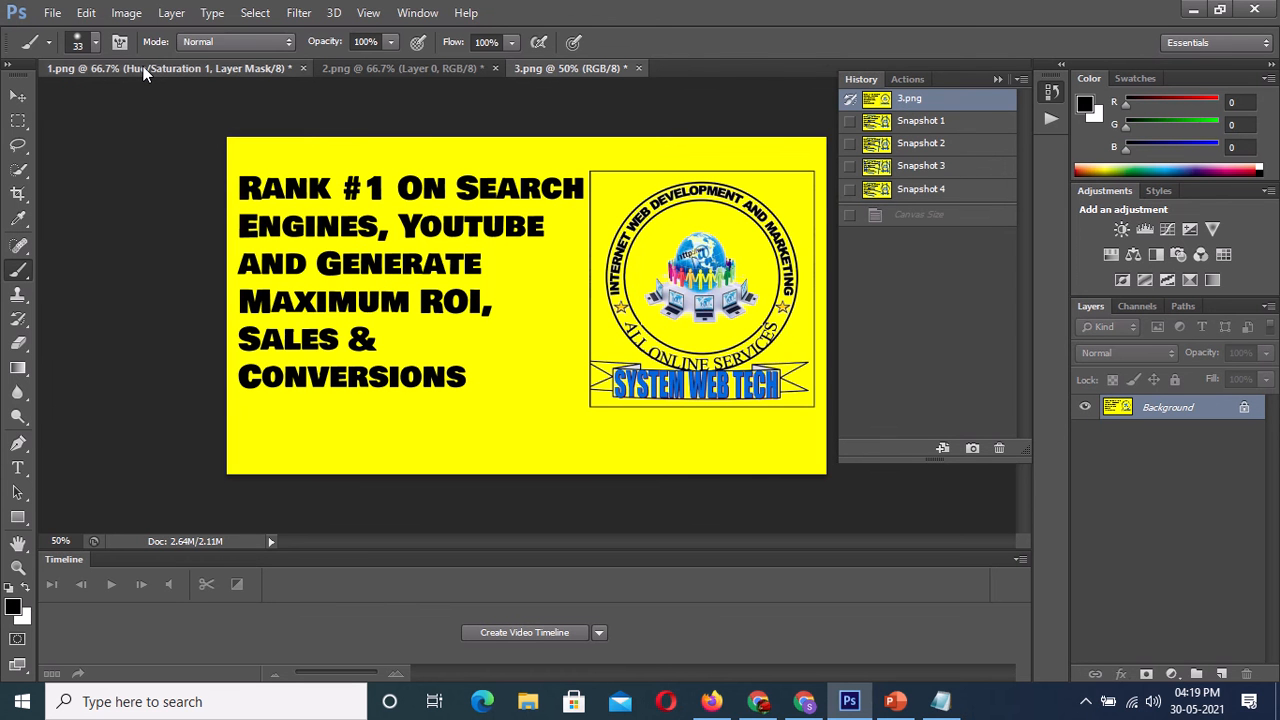
{"action": "left_click", "coordinate": [143, 66]}
{"action": "left_click", "coordinate": [912, 101]}
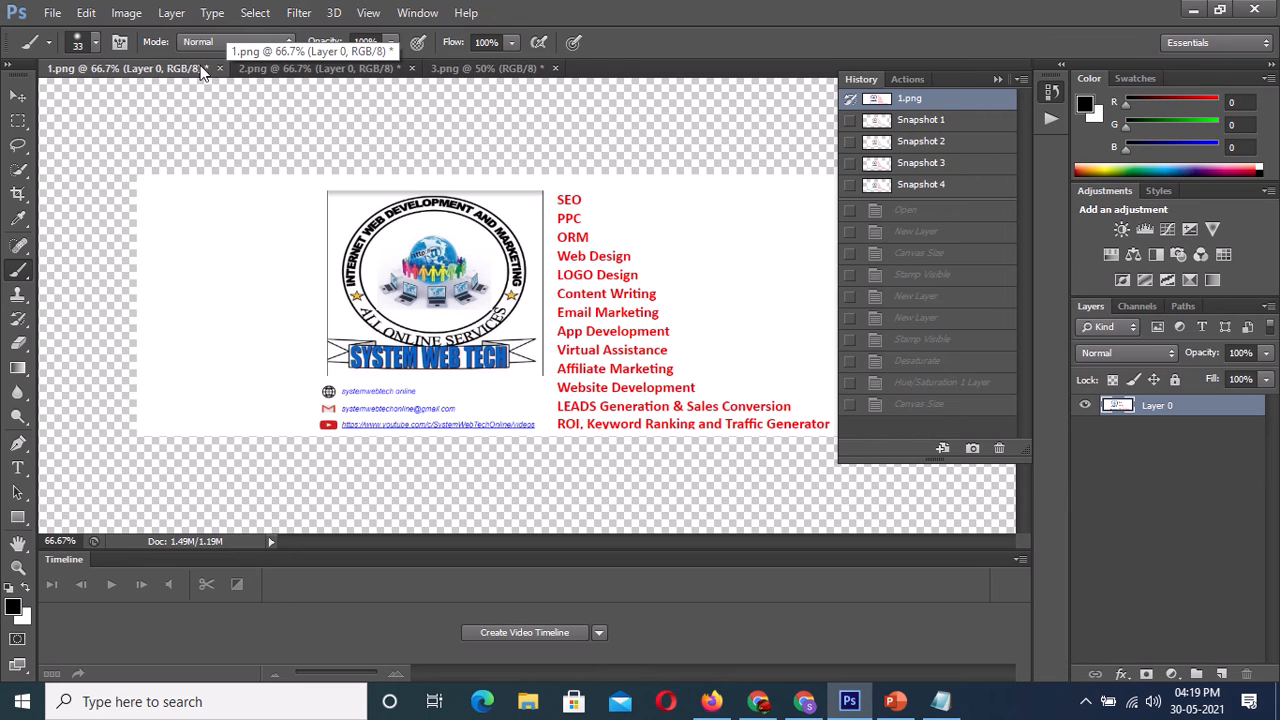
{"action": "left_click", "coordinate": [277, 68]}
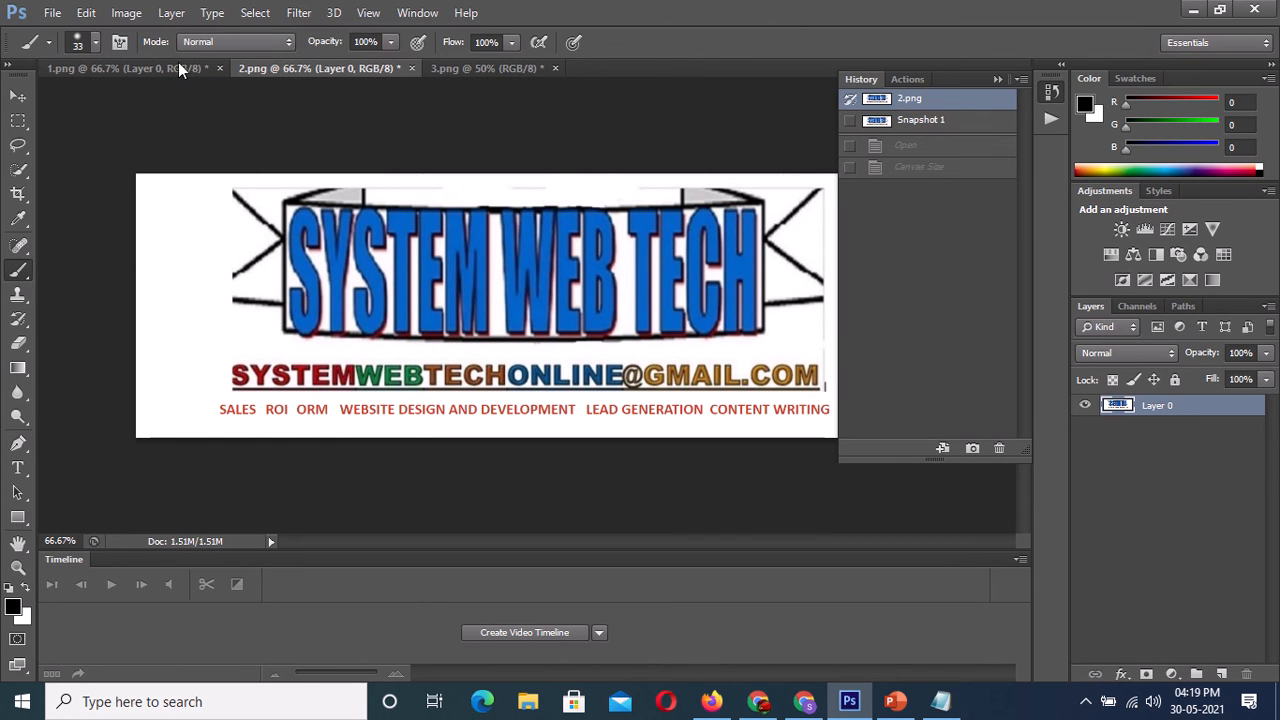
Step: Create a new action named Crop1 in the Default Actions set and start recording it
{"action": "left_click", "coordinate": [909, 80]}
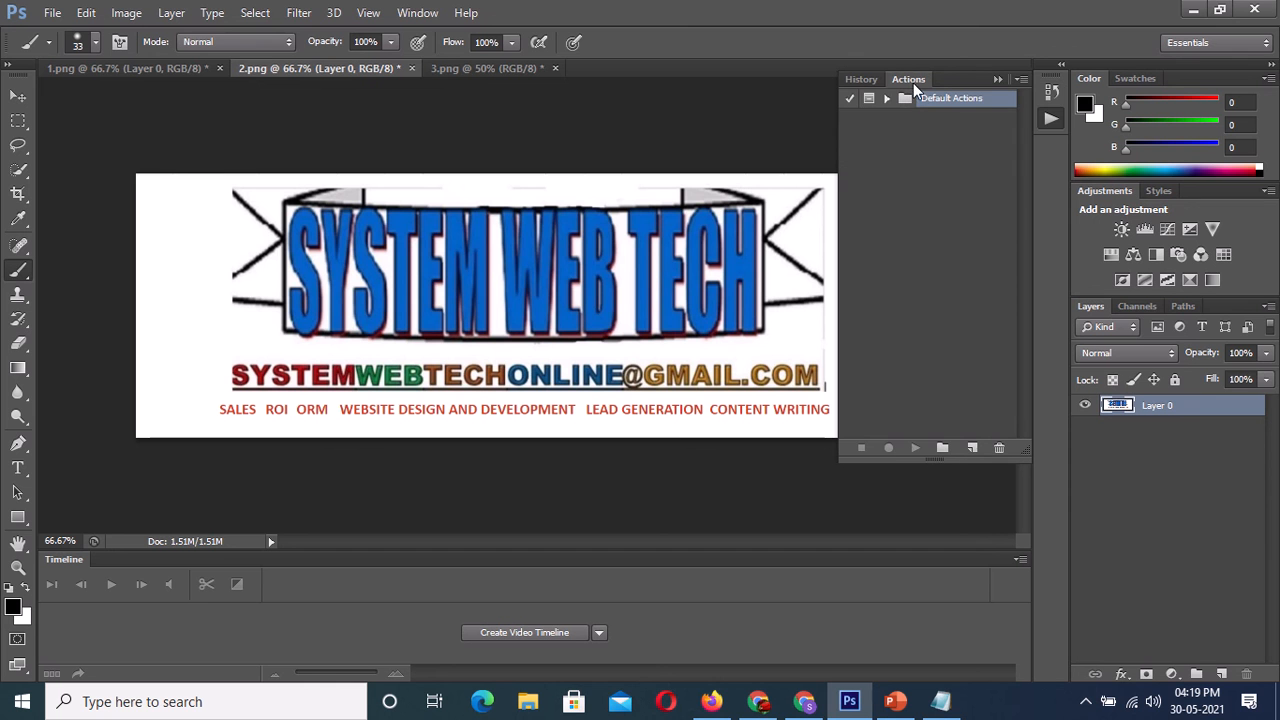
{"action": "left_click", "coordinate": [970, 451]}
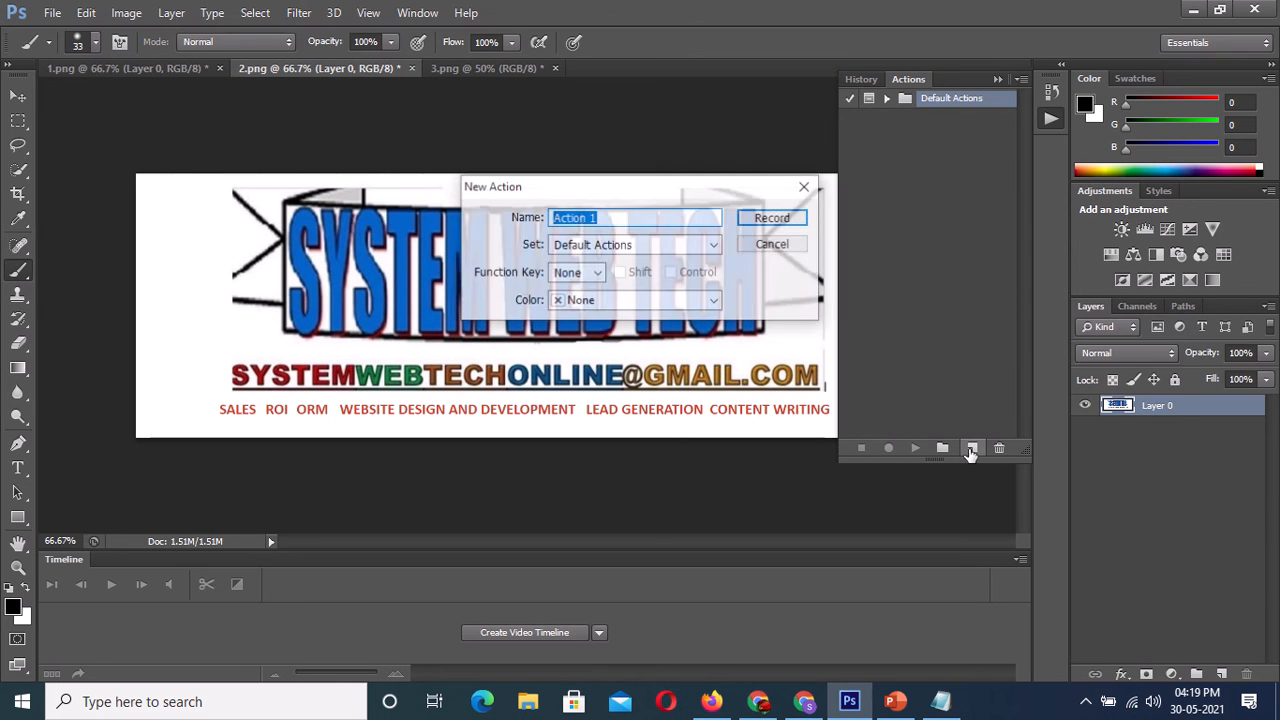
{"action": "left_click", "coordinate": [610, 217]}
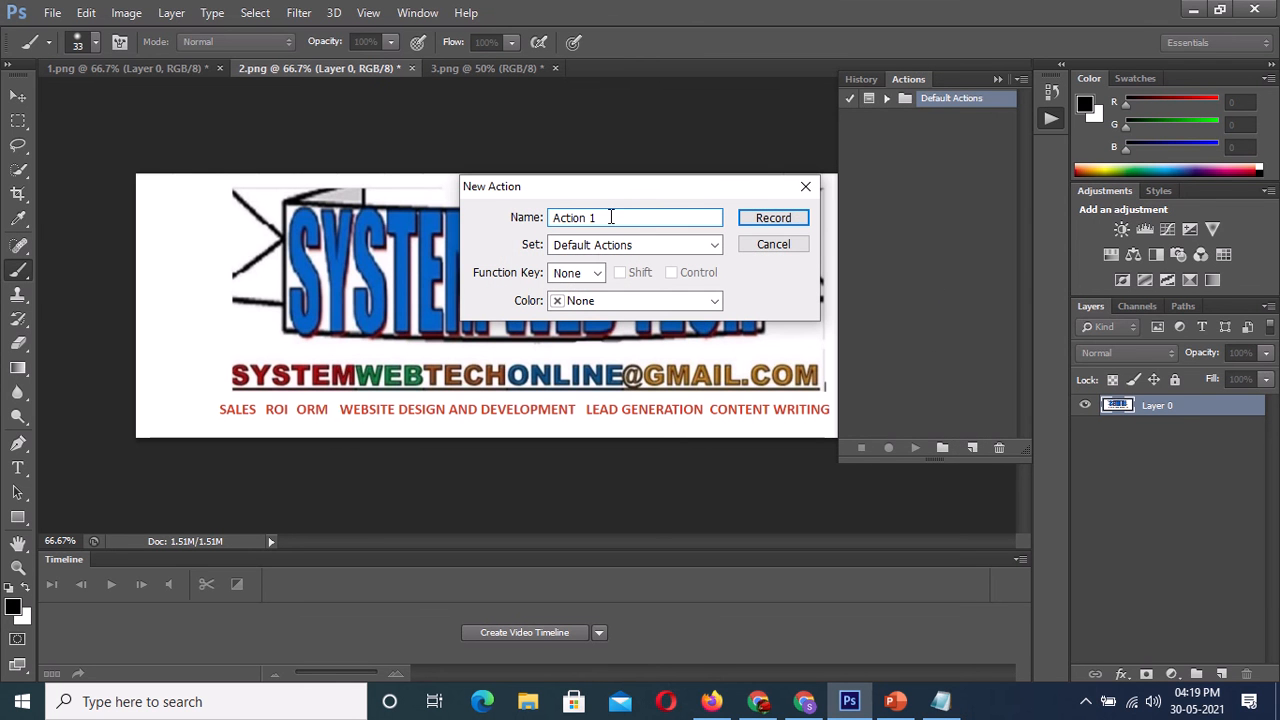
{"action": "left_click_drag", "start_coordinate": [610, 217], "coordinate": [556, 217]}
{"action": "key", "text": "BackSpace"}
{"action": "type", "text": "Crop1"}
{"action": "left_click", "coordinate": [781, 220]}
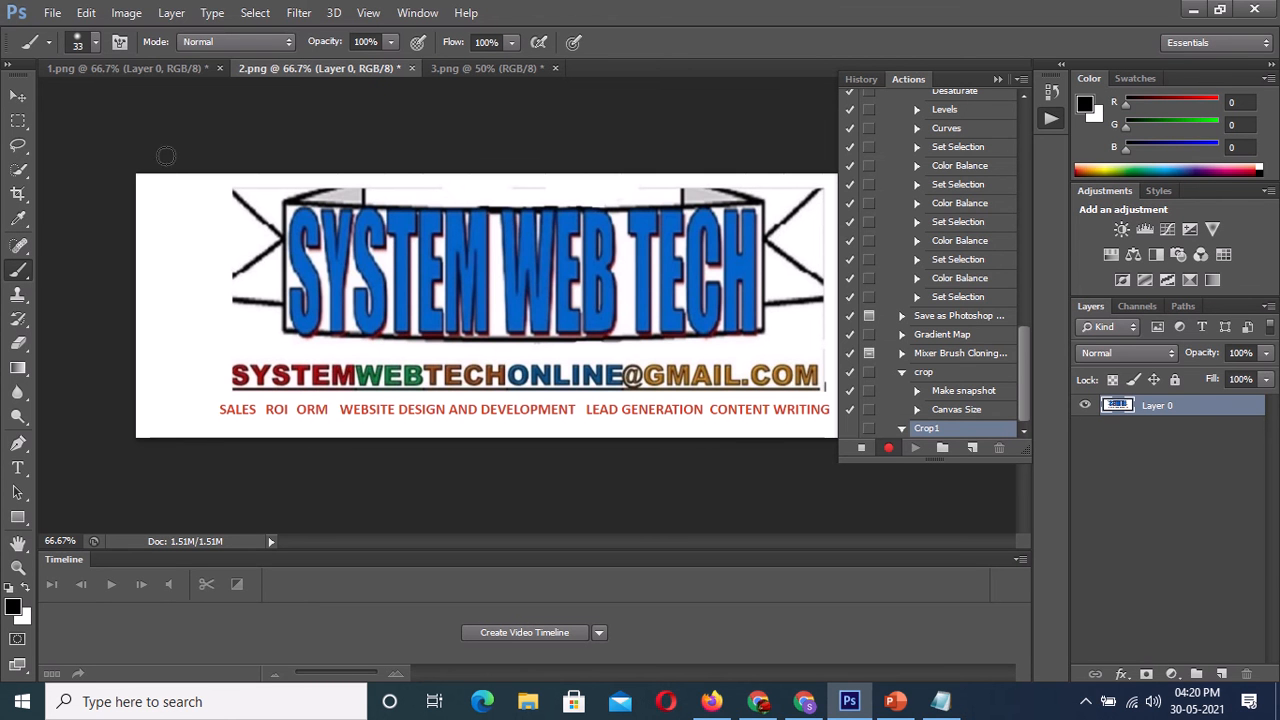
Step: Resize the canvas of 2.png to 1000 pixels wide and 350 pixels high while Crop1 records, and stop the recording
{"action": "left_click", "coordinate": [126, 12]}
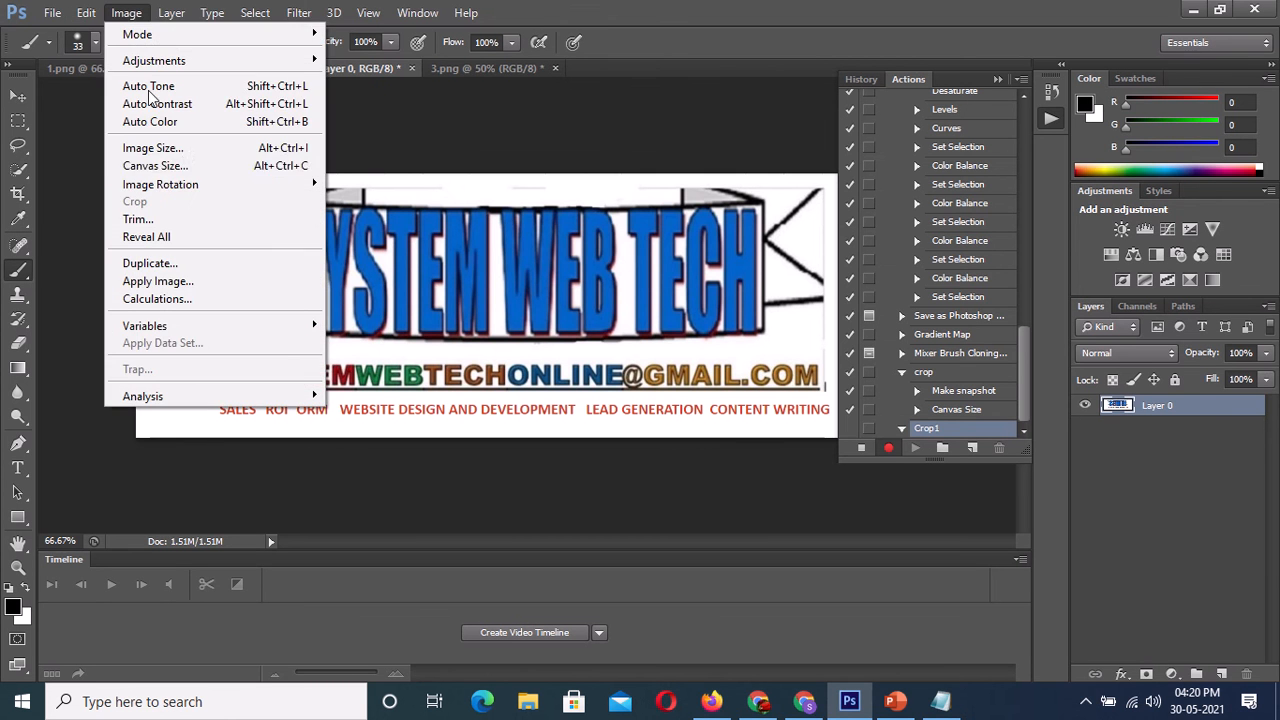
{"action": "left_click", "coordinate": [170, 167]}
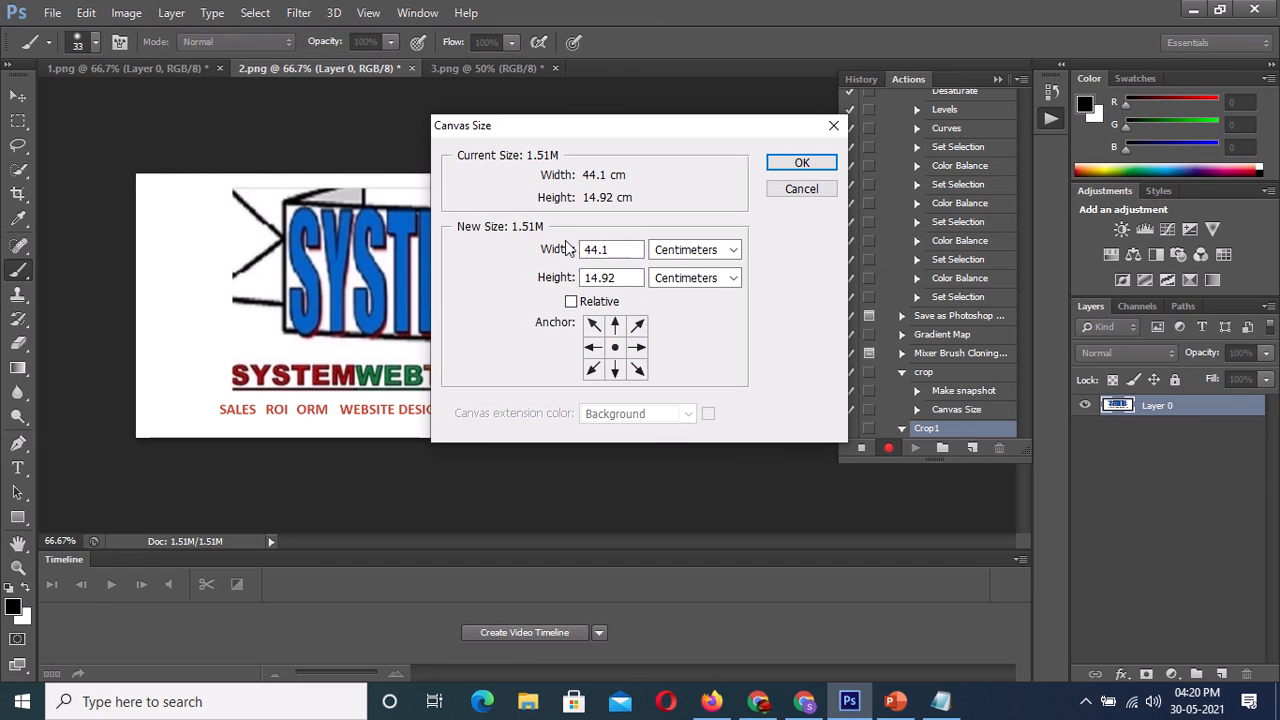
{"action": "left_click", "coordinate": [734, 251]}
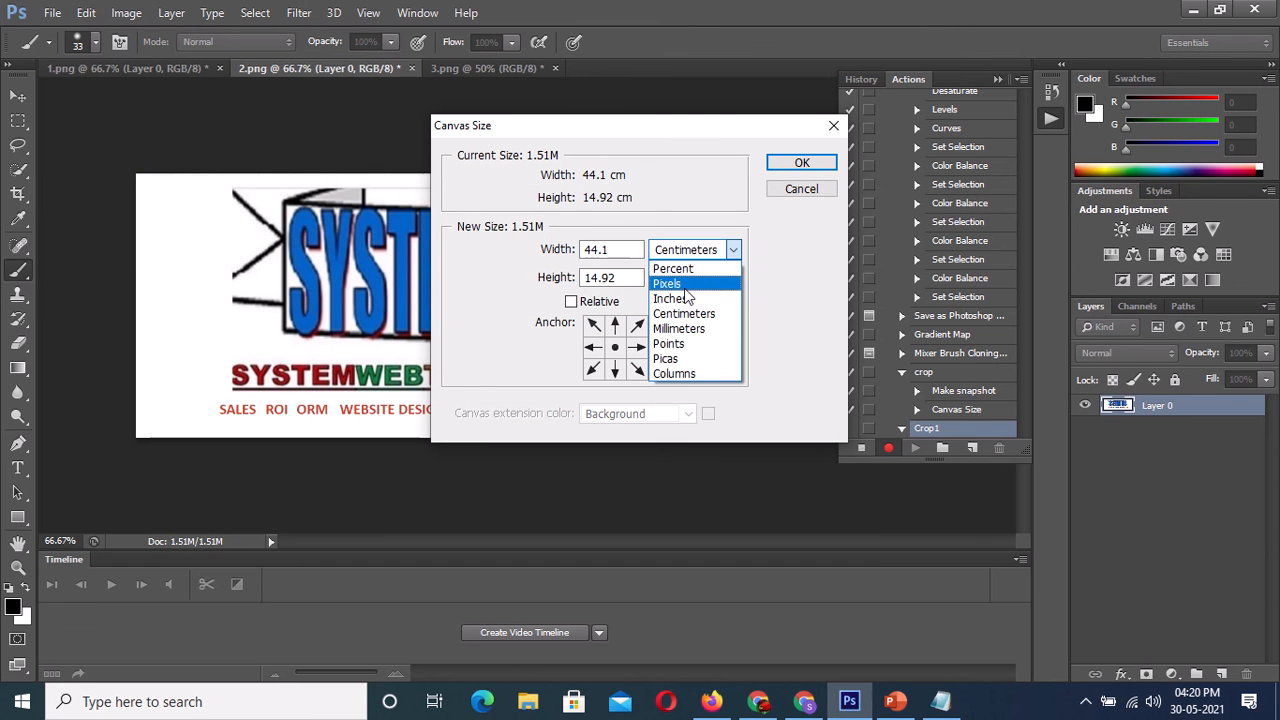
{"action": "left_click", "coordinate": [702, 283]}
{"action": "left_click", "coordinate": [612, 250]}
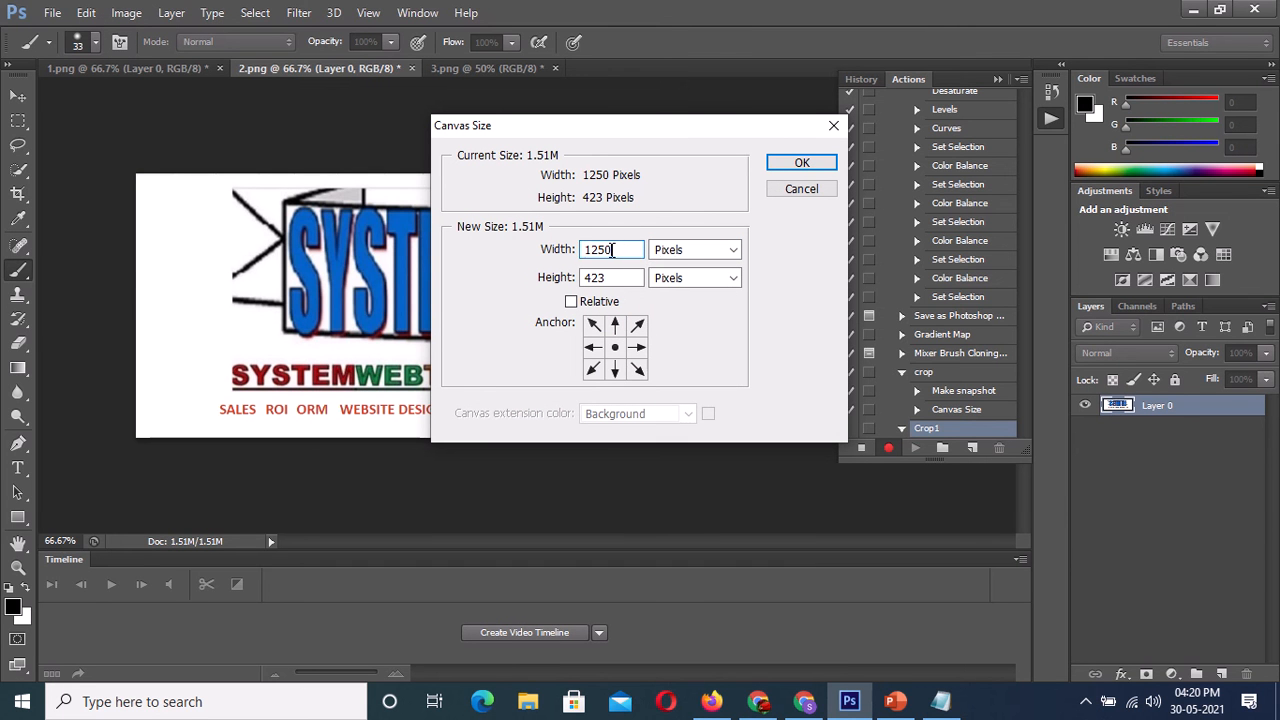
{"action": "left_click_drag", "start_coordinate": [614, 250], "coordinate": [593, 251]}
{"action": "key", "text": "BackSpace"}
{"action": "type", "text": "000"}
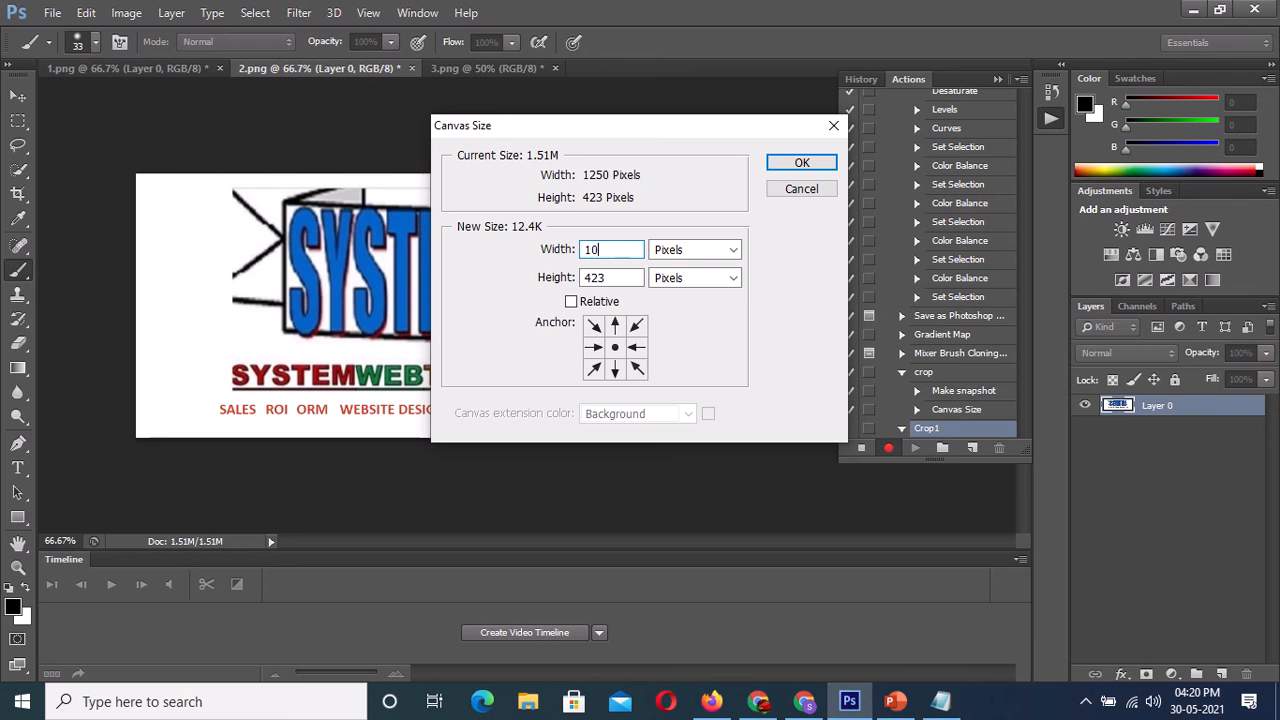
{"action": "left_click", "coordinate": [614, 277]}
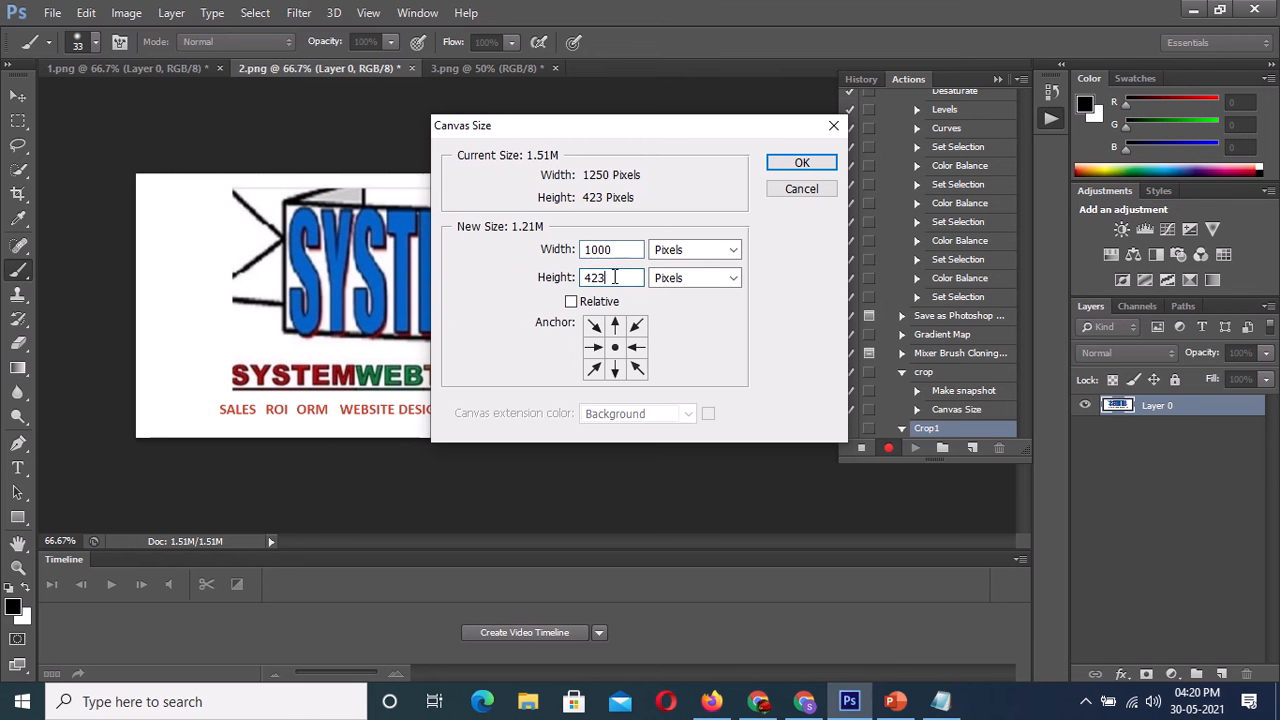
{"action": "left_click_drag", "start_coordinate": [612, 277], "coordinate": [582, 278]}
{"action": "key", "text": "BackSpace"}
{"action": "type", "text": "350"}
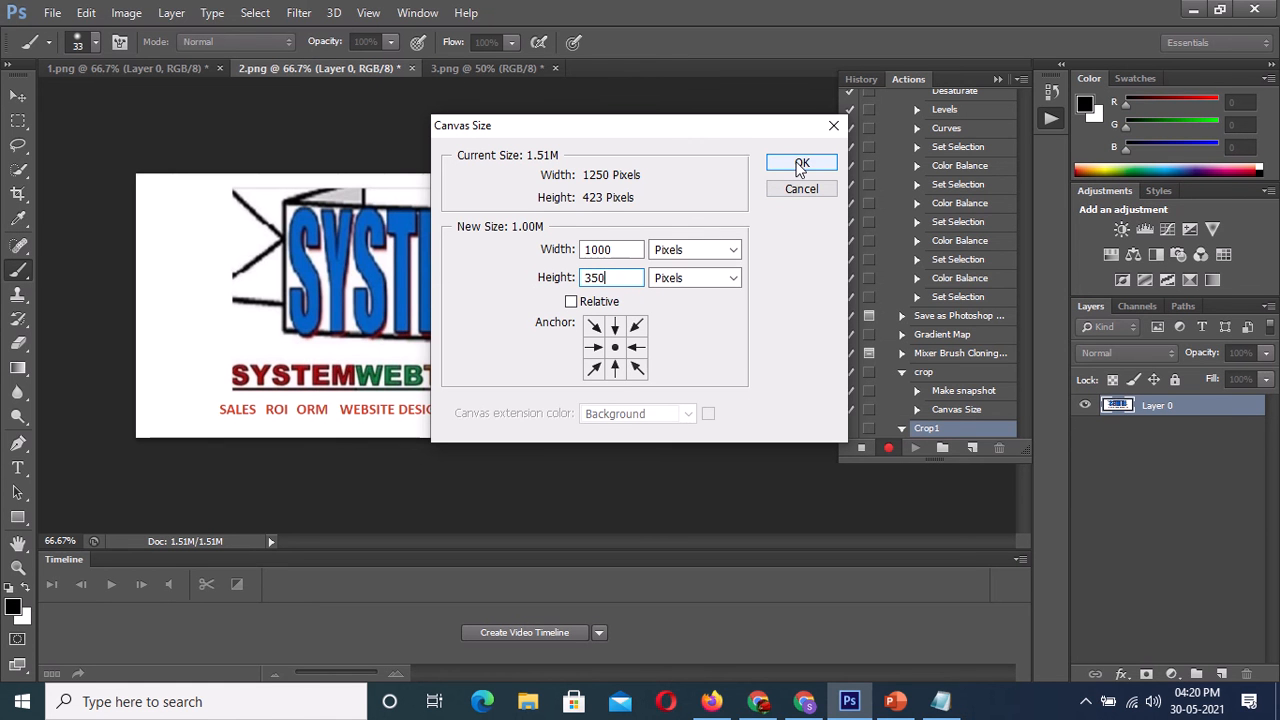
{"action": "left_click", "coordinate": [801, 164]}
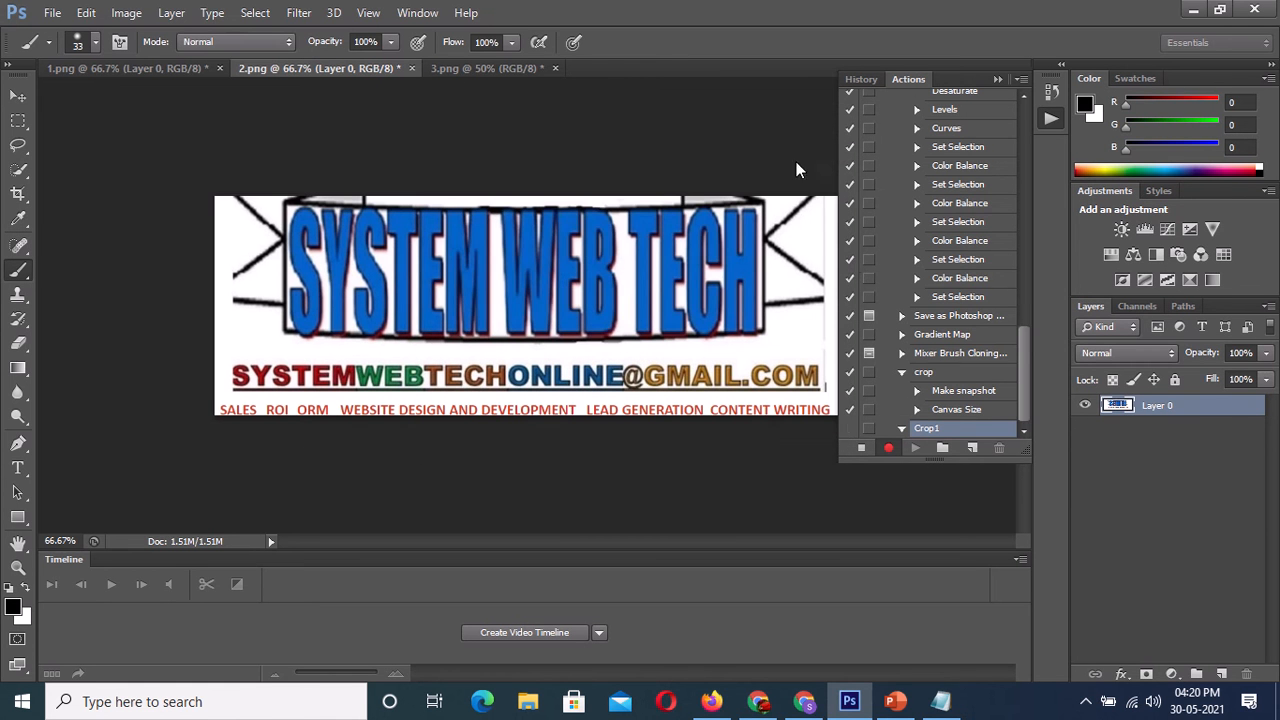
{"action": "left_click", "coordinate": [860, 450]}
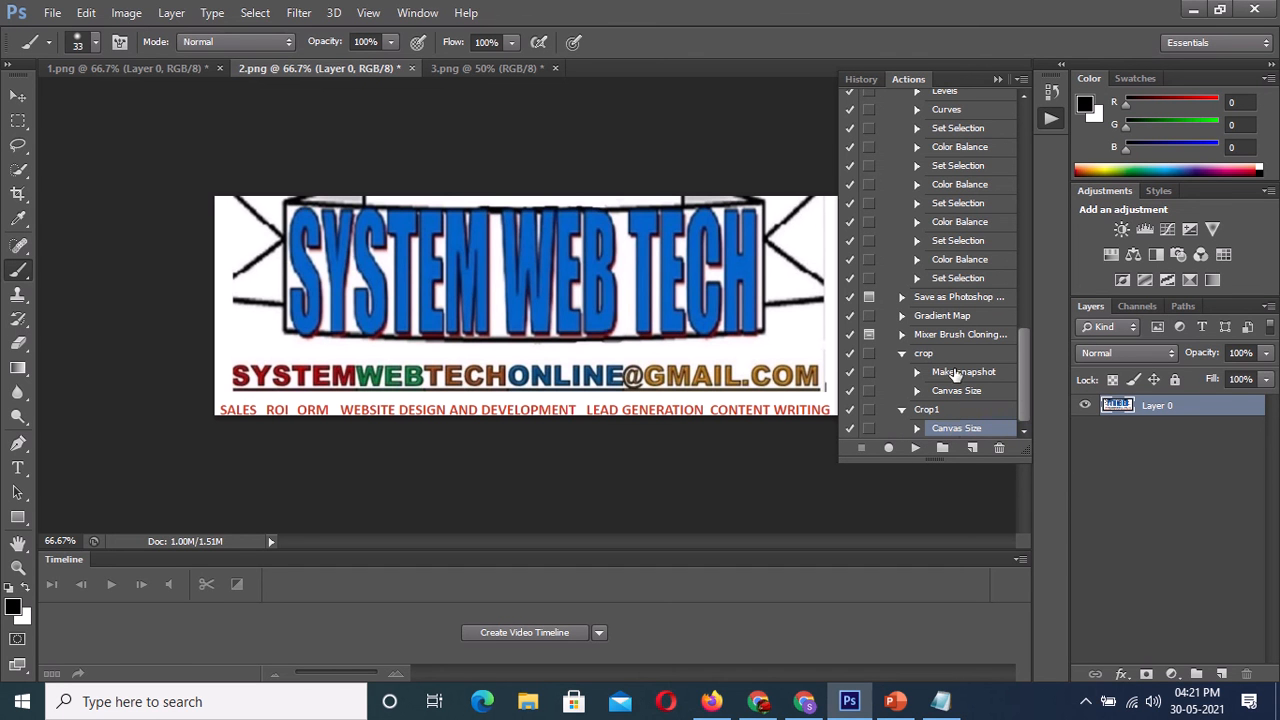
Step: Move the crop action's Make snapshot command into Crop1 above Canvas Size, and play Crop1 on 2.png
{"action": "left_click_drag", "start_coordinate": [955, 374], "coordinate": [948, 419]}
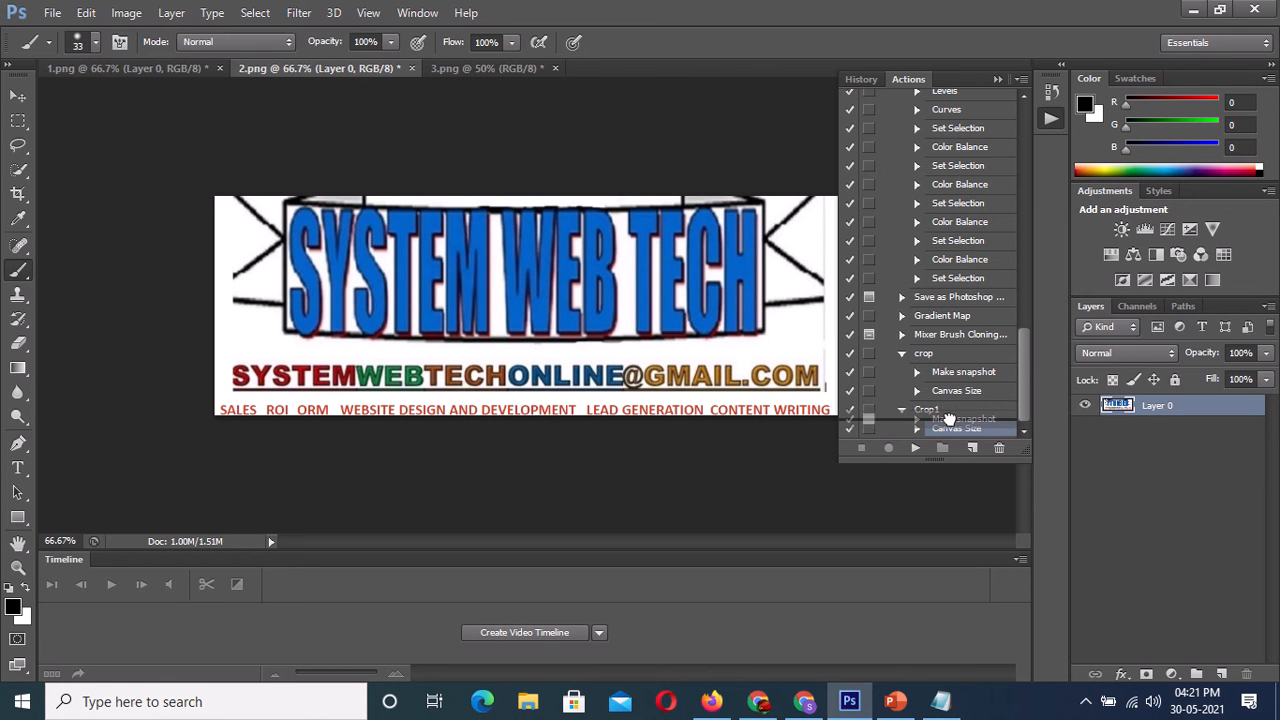
{"action": "left_click_drag", "start_coordinate": [948, 419], "coordinate": [948, 420]}
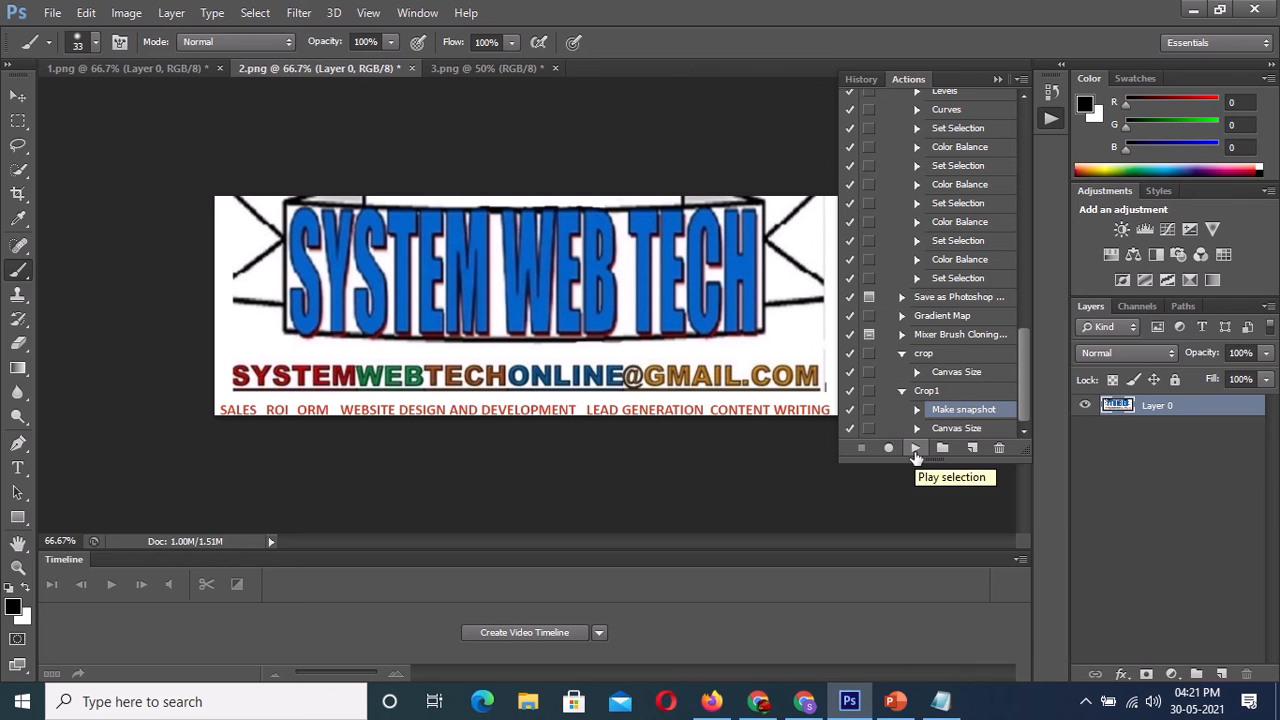
{"action": "left_click", "coordinate": [915, 452]}
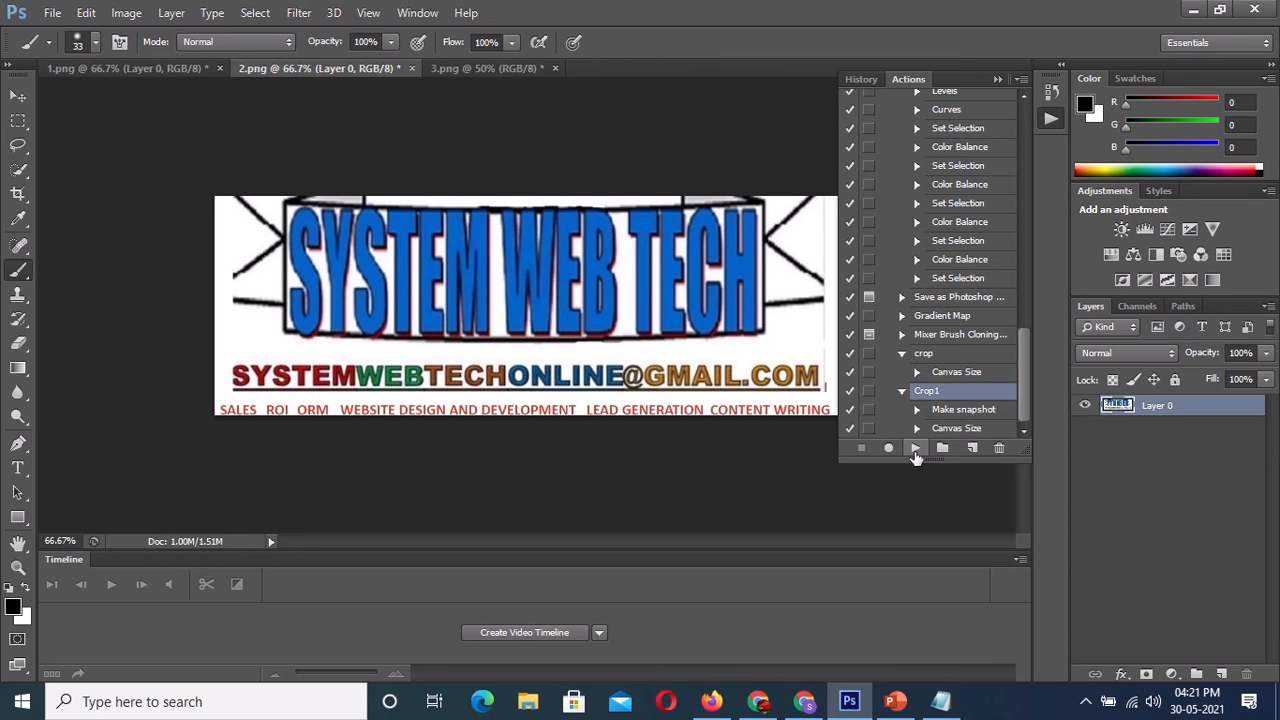
{"action": "left_click", "coordinate": [917, 451]}
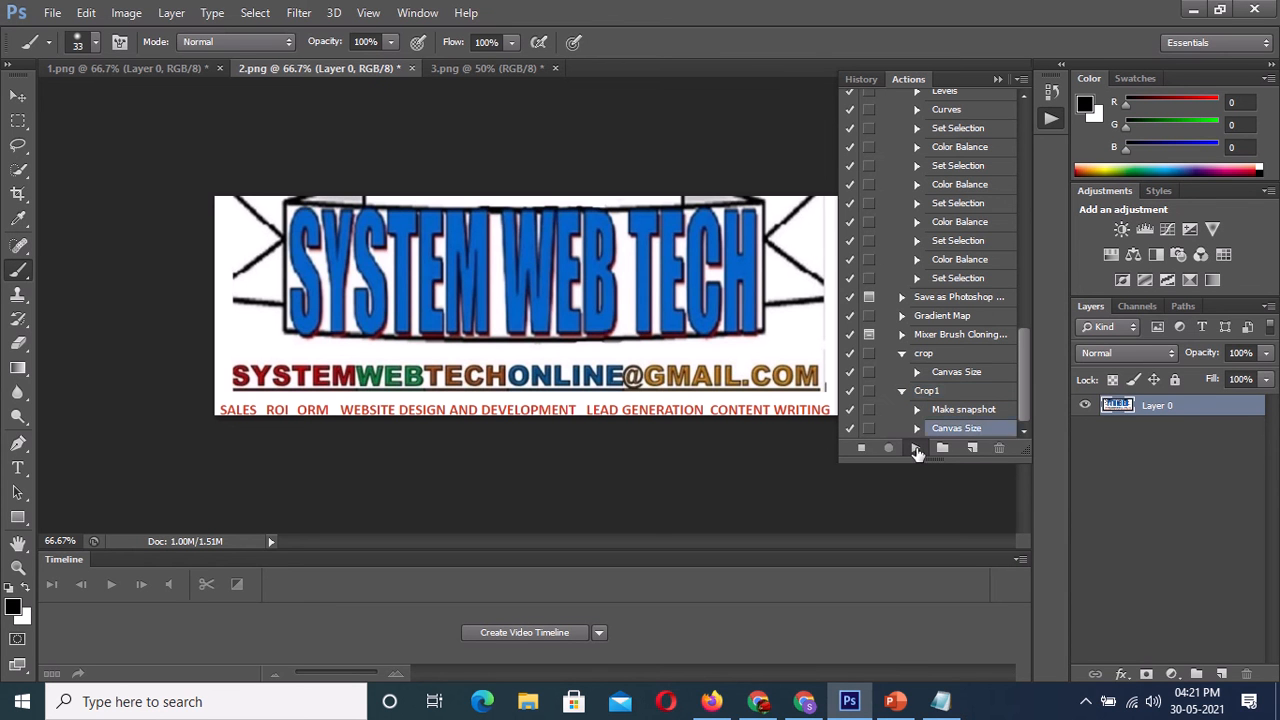
Step: Play the whole Crop1 action on 3.png and on 1.png
{"action": "left_click", "coordinate": [514, 72]}
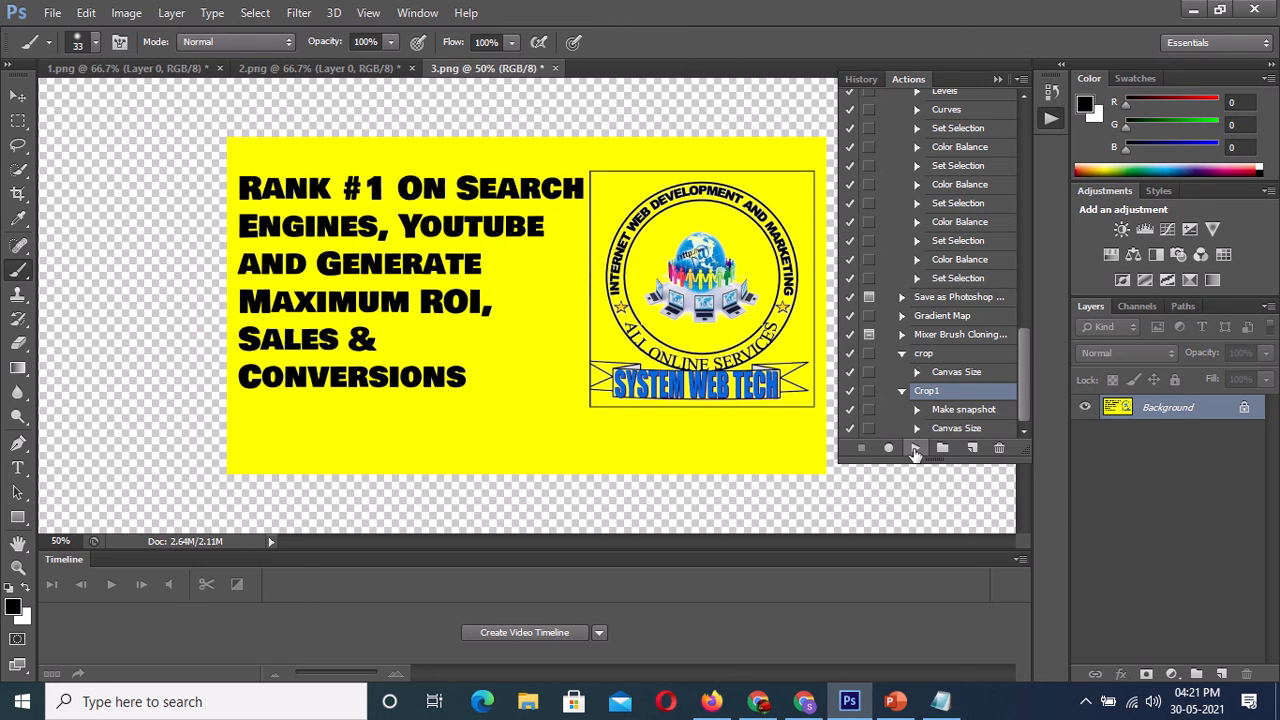
{"action": "left_click", "coordinate": [914, 450]}
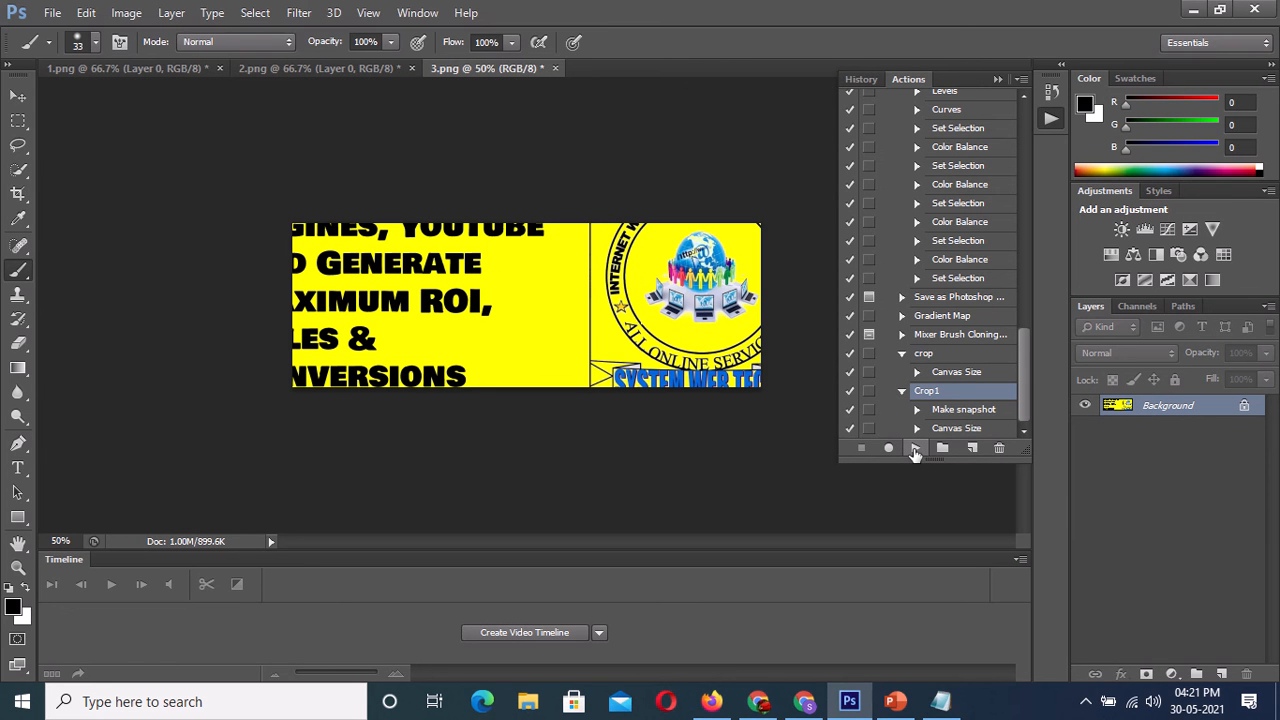
{"action": "left_click", "coordinate": [174, 69]}
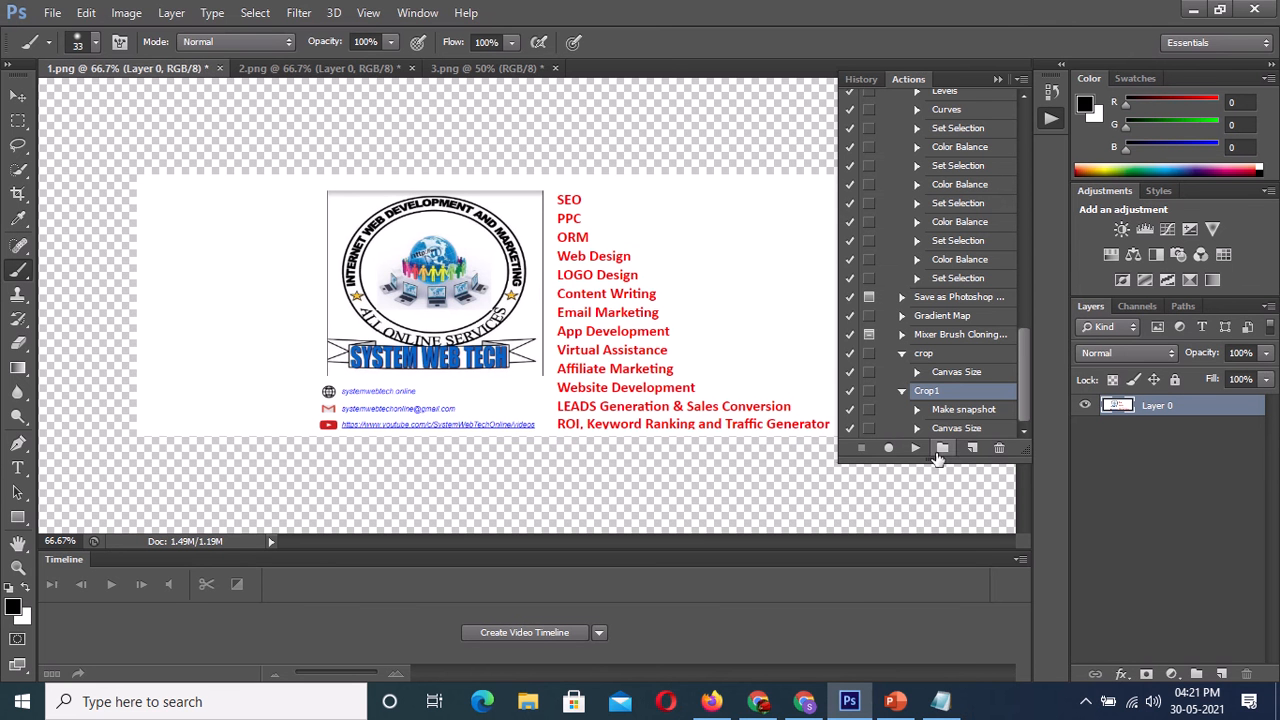
{"action": "left_click", "coordinate": [913, 450]}
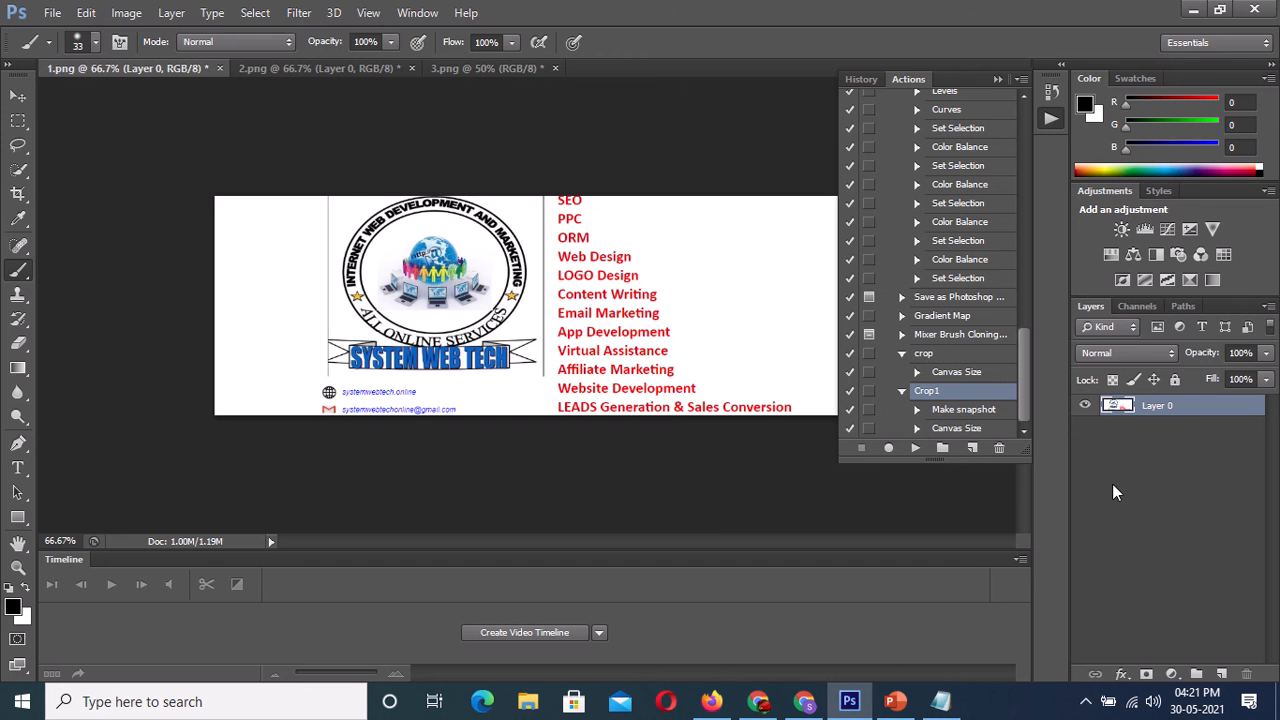
Step: Create a new action set named Custom Action2 and collapse the Default Actions set
{"action": "left_click", "coordinate": [943, 449]}
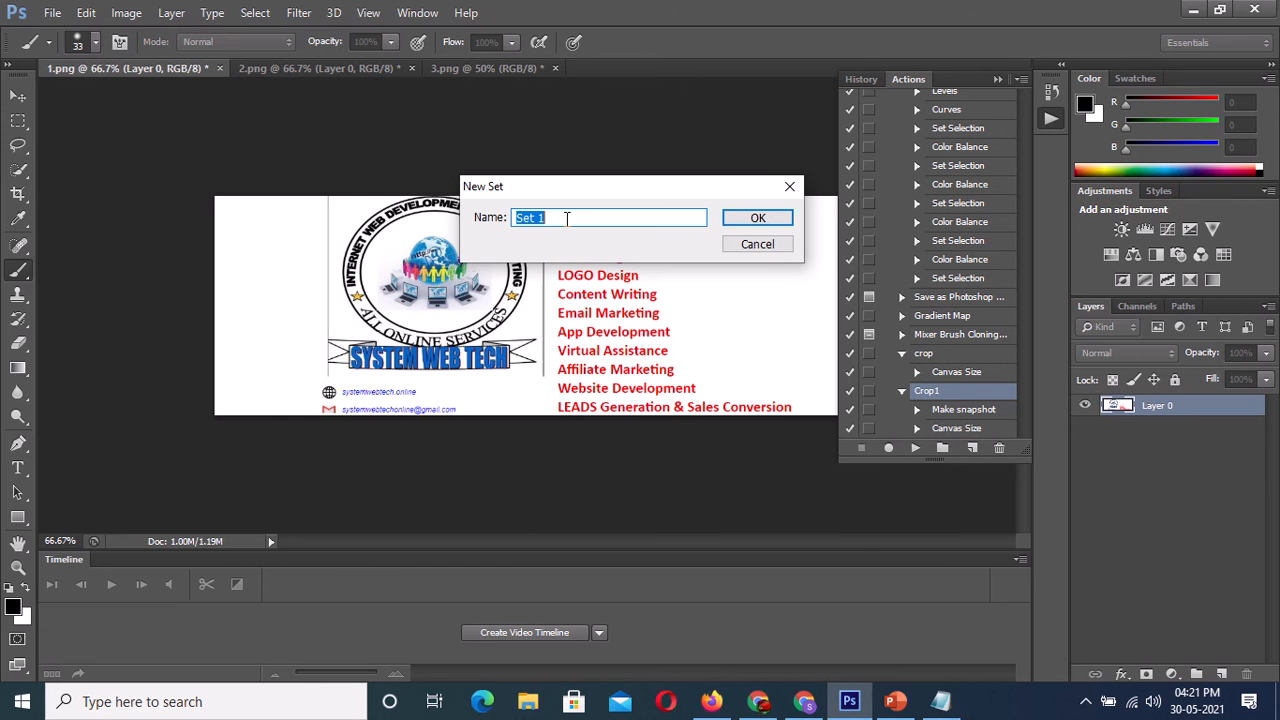
{"action": "key", "text": "BackSpace"}
{"action": "type", "text": "D"}
{"action": "type", "text": "ustom"}
{"action": "type", "text": " Action2"}
{"action": "left_click", "coordinate": [770, 222]}
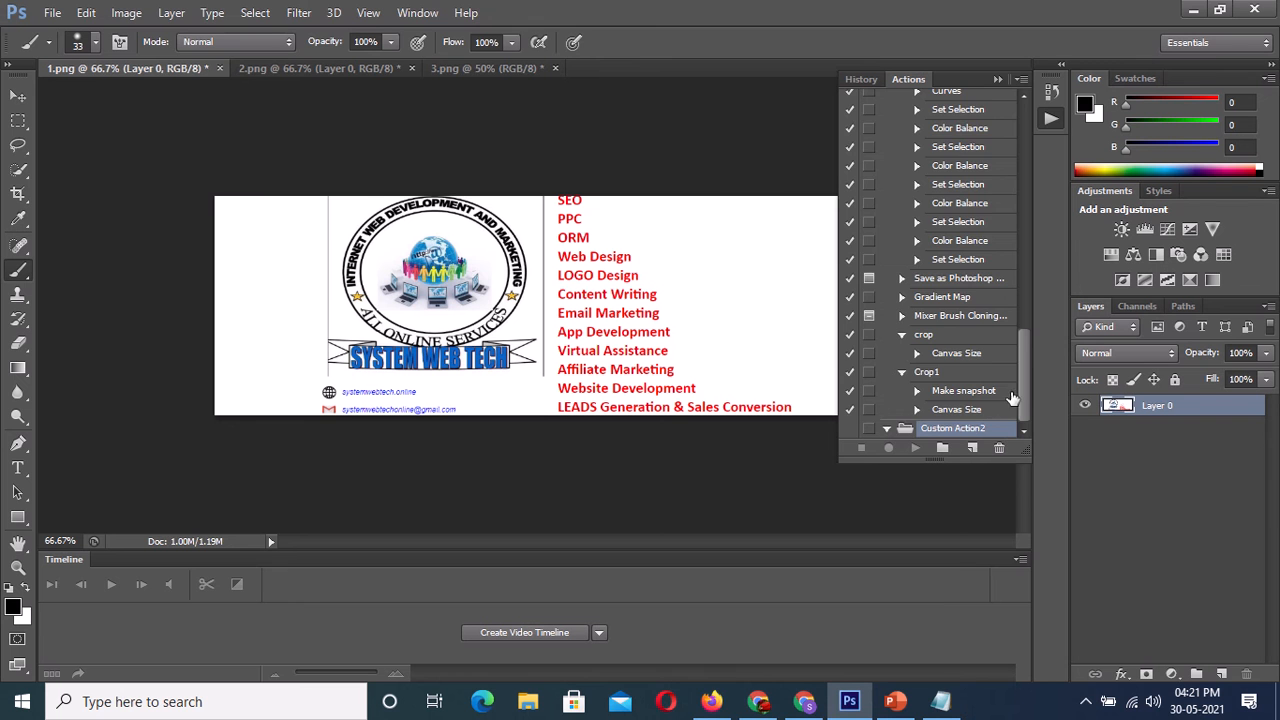
{"action": "left_click_drag", "start_coordinate": [1024, 385], "coordinate": [1031, 122]}
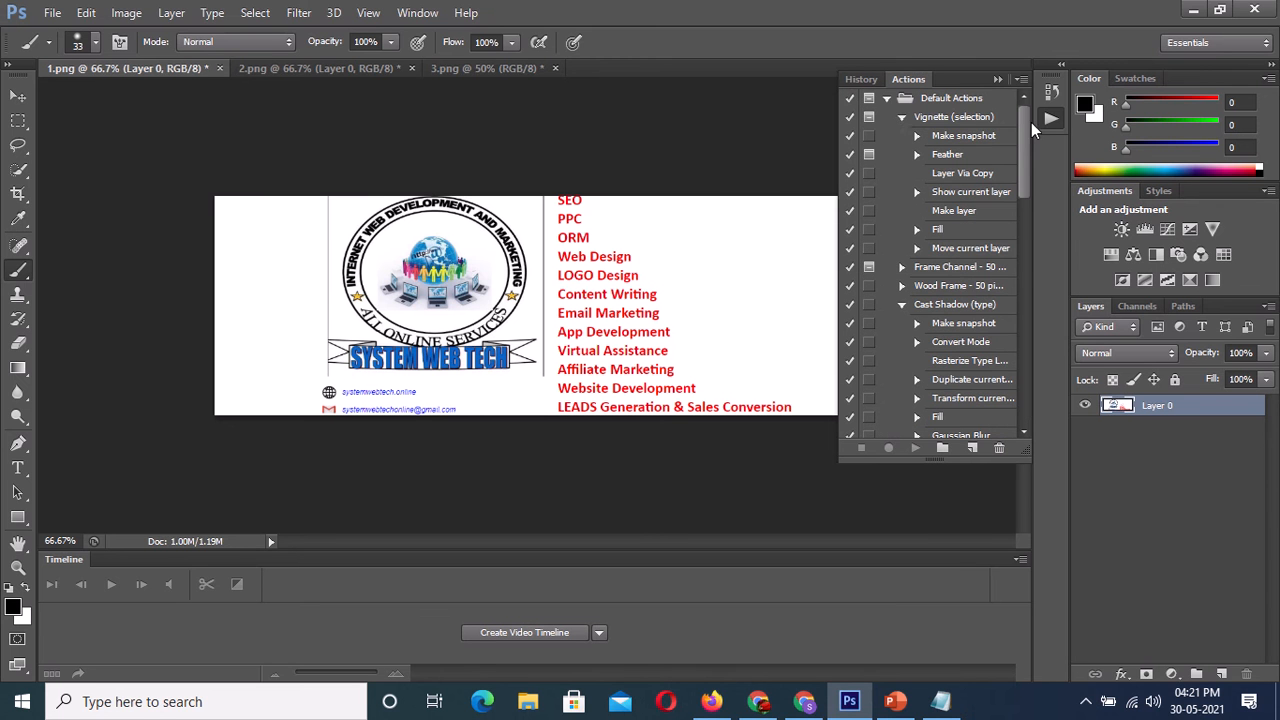
{"action": "left_click", "coordinate": [887, 100]}
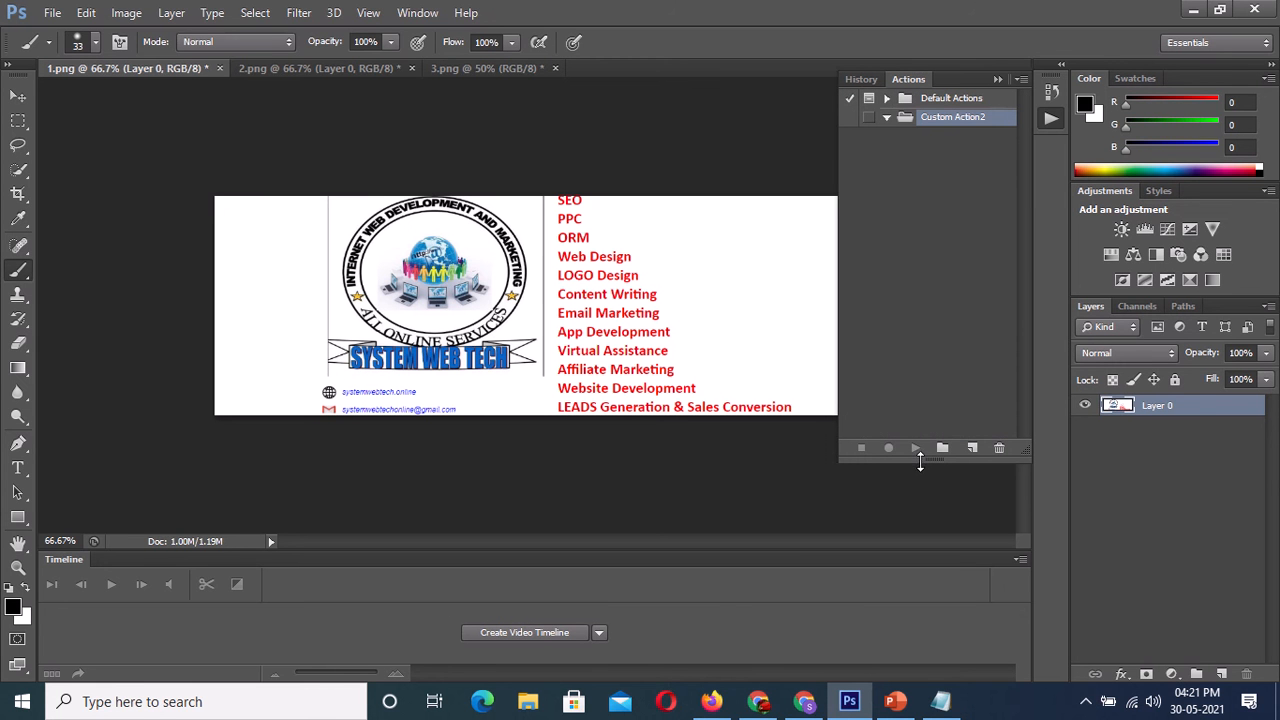